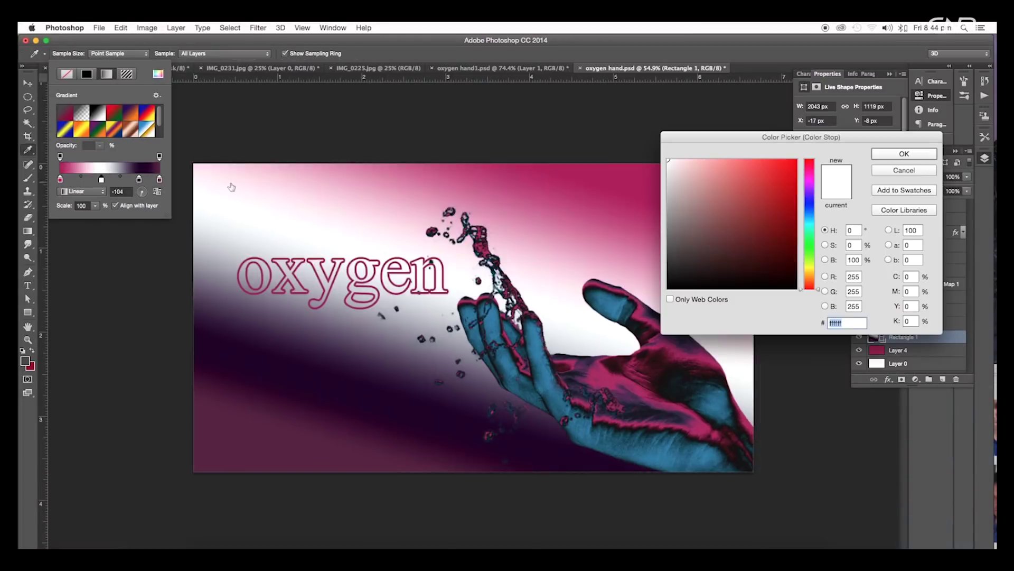
pyautogui.moveTo(773, 240); pyautogui.dragTo(779, 263)
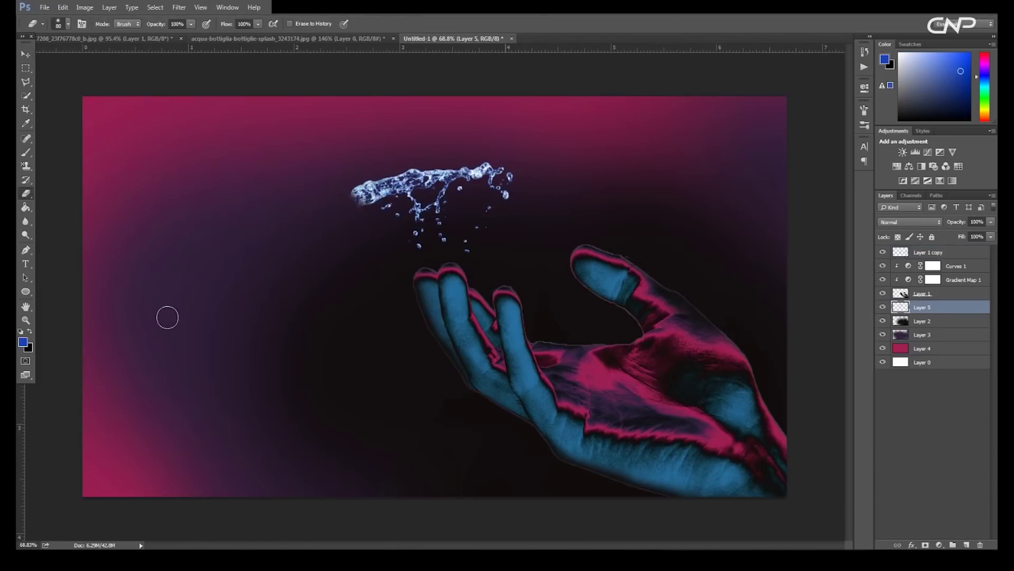
pyautogui.hotkey('ctrl', 't')
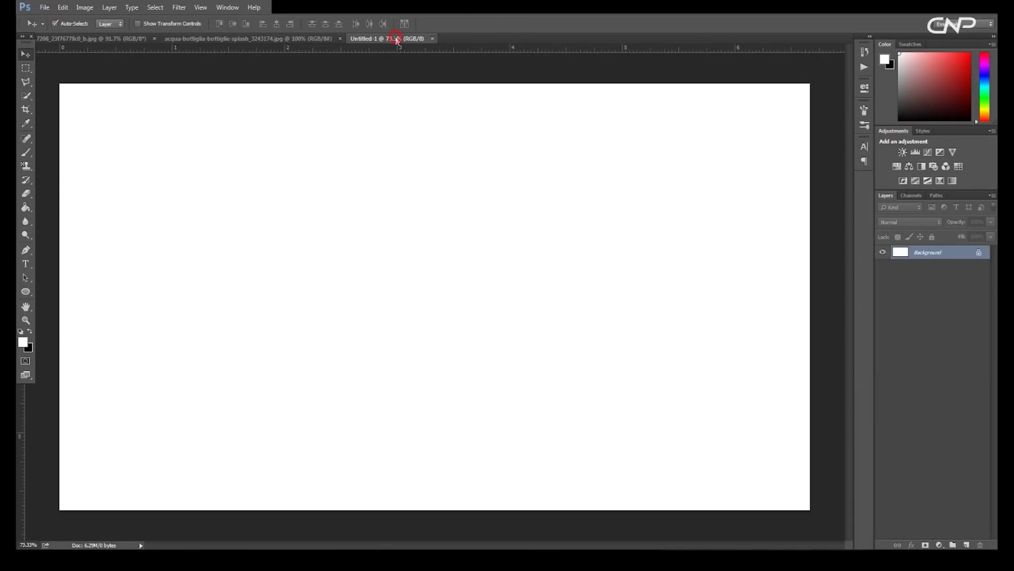
# Step: In the hand photo document, convert the locked Background into a regular layer and duplicate it
pyautogui.click(134, 39)
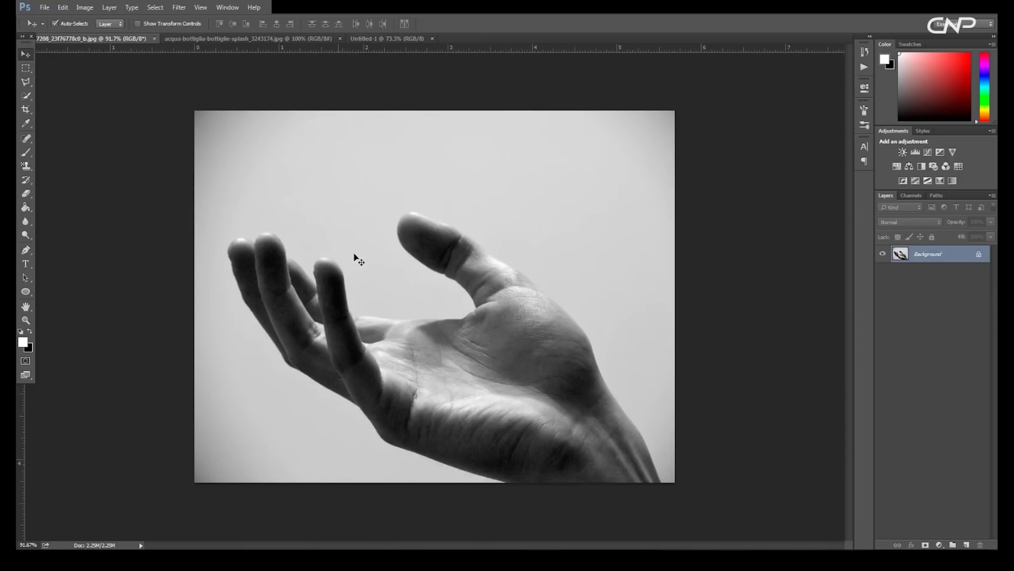
pyautogui.scroll(2, 367, 243)
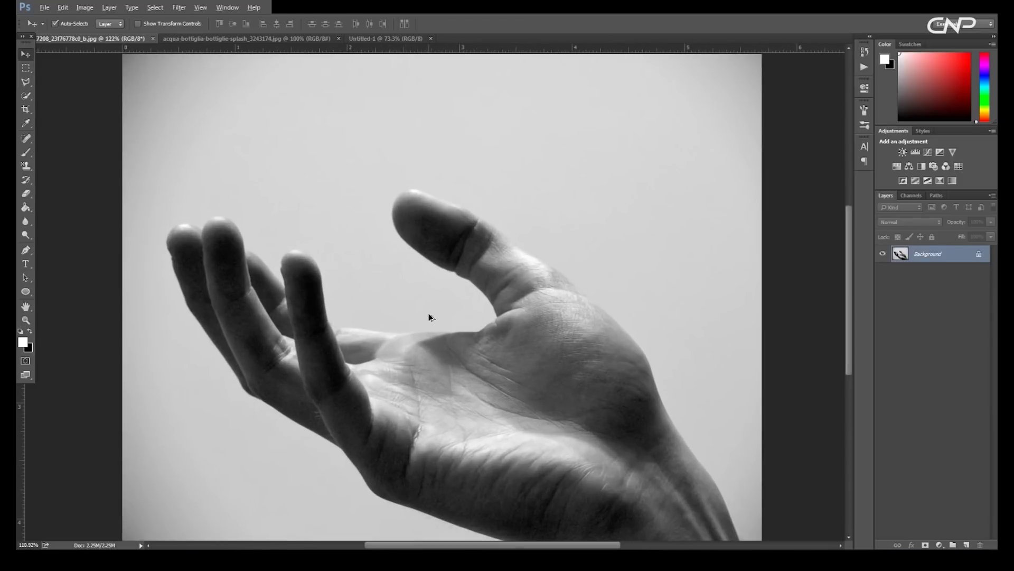
pyautogui.scroll(-3, 429, 313)
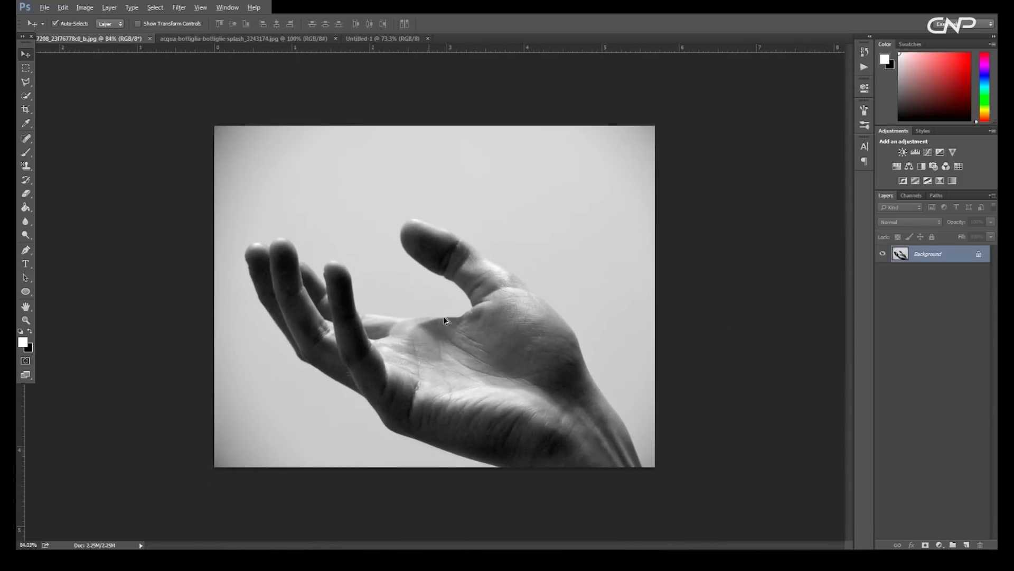
pyautogui.click(979, 254)
pyautogui.hotkey('ctrl', 'j')
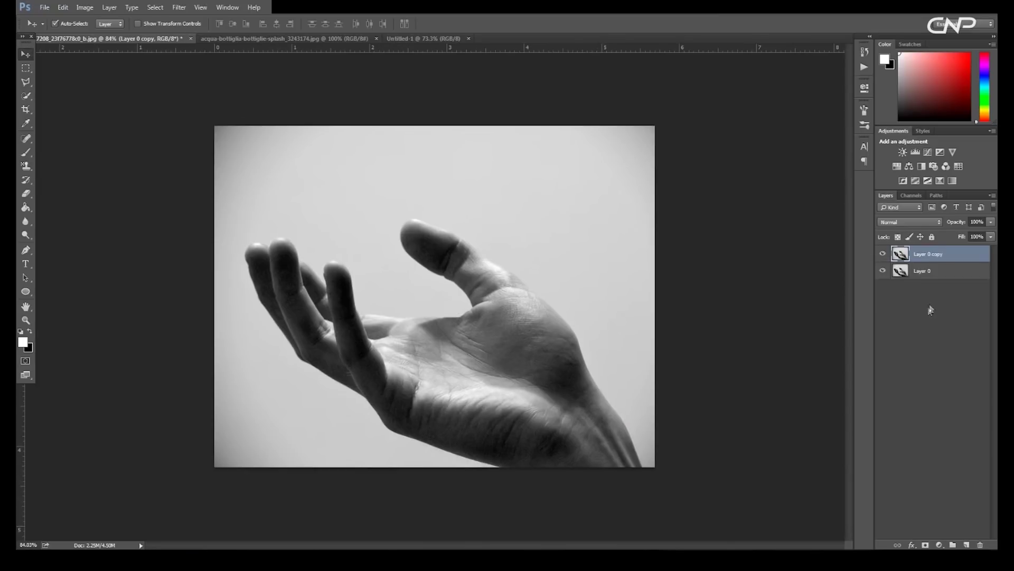
# Step: Increase the duplicate layer's contrast with Levels, setting the midtone input to 0.37 and the white input to 240
pyautogui.hotkey('ctrl', 'l')
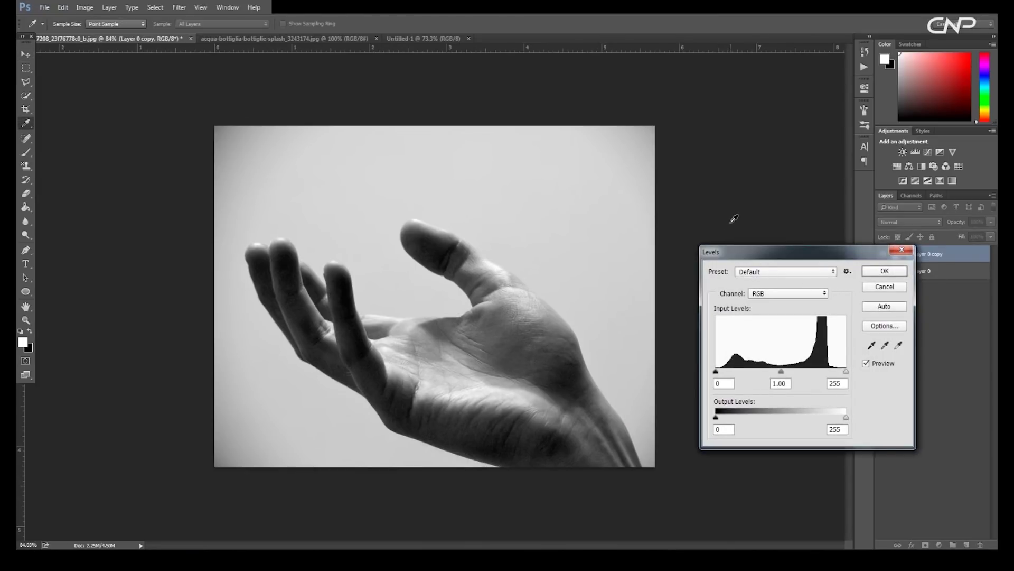
pyautogui.moveTo(780, 373); pyautogui.dragTo(837, 373)
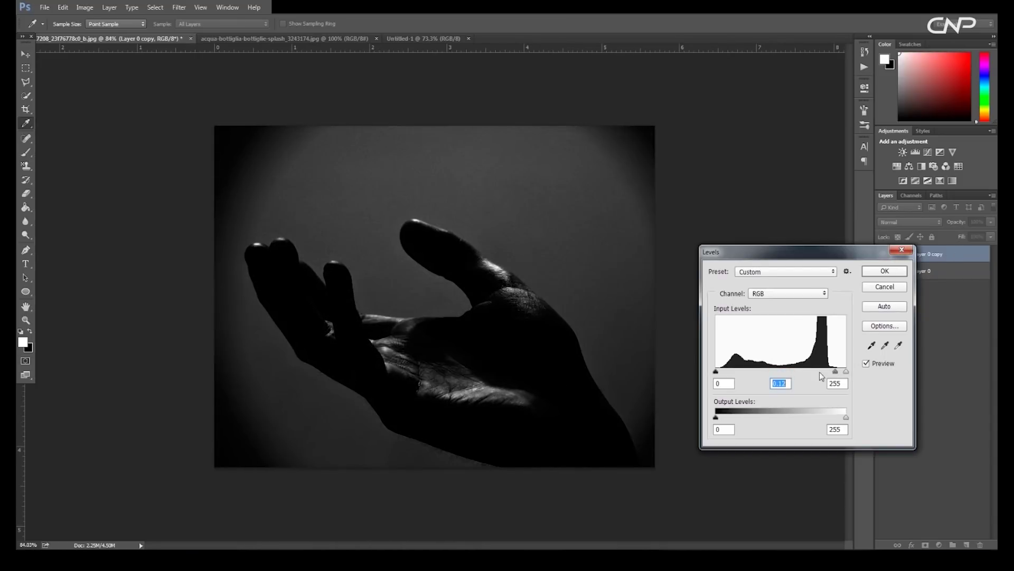
pyautogui.moveTo(721, 373); pyautogui.dragTo(669, 369)
pyautogui.moveTo(846, 372)
pyautogui.mouseDown()
pyautogui.moveTo(830, 374)
pyautogui.moveTo(839, 374)
pyautogui.mouseUp()
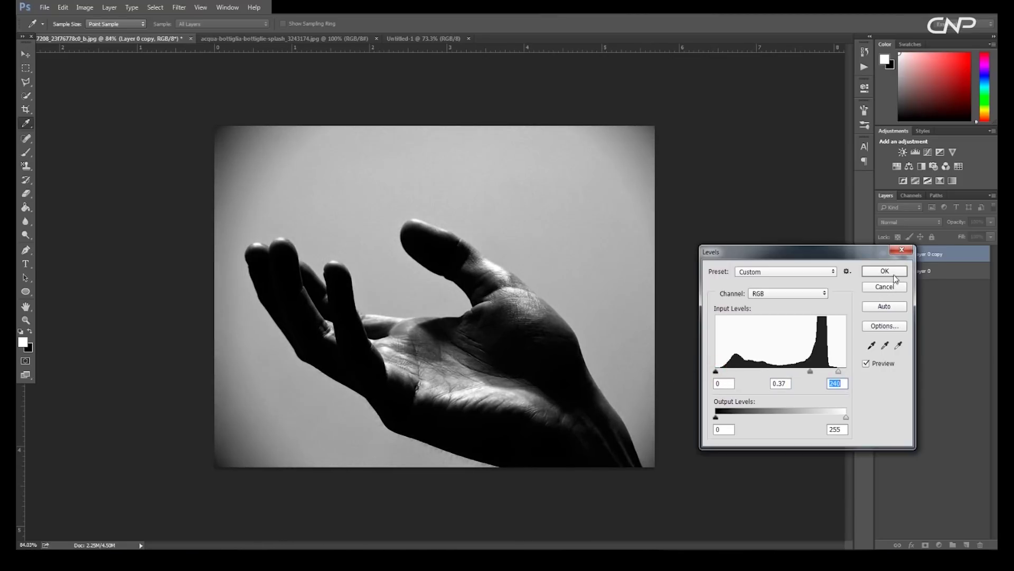
pyautogui.click(894, 275)
pyautogui.press('v')
# Step: Select the whole hand on the high-contrast layer with the Quick Selection tool
pyautogui.scroll(1, 172, 240)
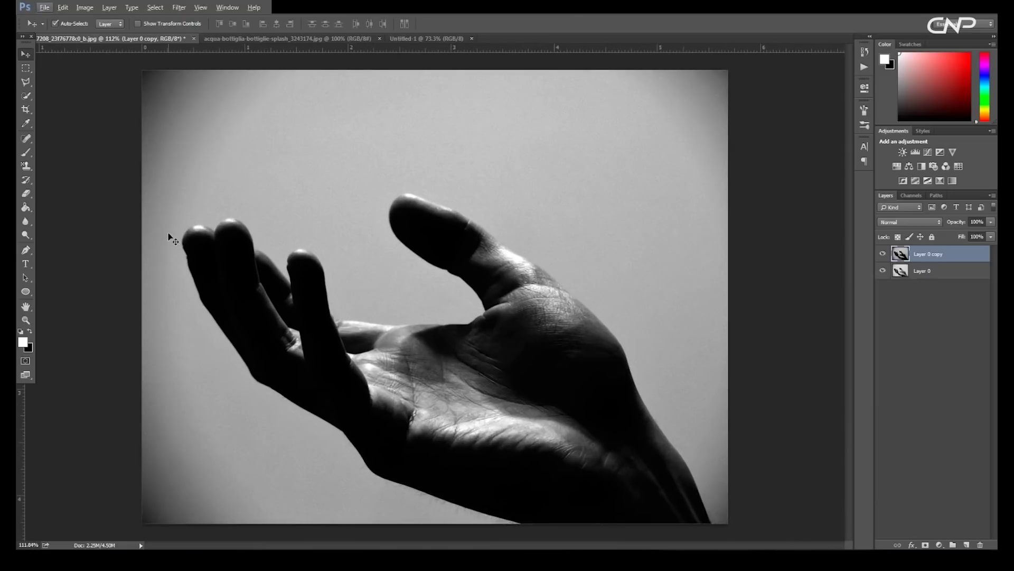
pyautogui.moveTo(26, 95); pyautogui.dragTo(62, 97)
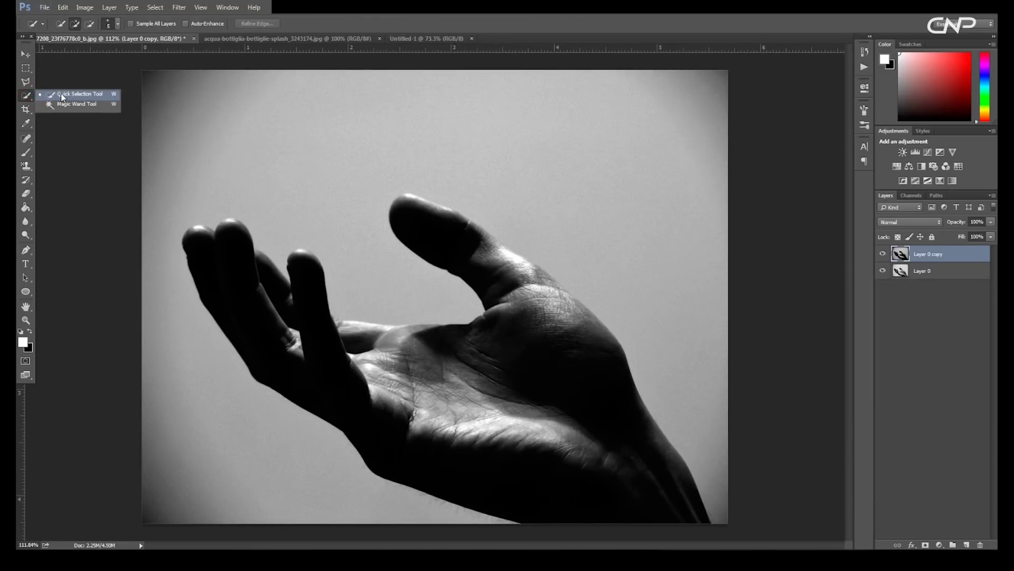
pyautogui.click(61, 93)
pyautogui.scroll(5, 468, 344)
pyautogui.moveTo(528, 475); pyautogui.dragTo(484, 222)
pyautogui.moveTo(546, 369); pyautogui.dragTo(227, 211)
pyautogui.moveTo(217, 211); pyautogui.dragTo(504, 473)
pyautogui.moveTo(454, 444)
pyautogui.mouseDown()
pyautogui.moveTo(659, 324)
pyautogui.moveTo(384, 382)
pyautogui.mouseUp()
pyautogui.moveTo(529, 369); pyautogui.dragTo(364, 179)
pyautogui.moveTo(616, 365); pyautogui.dragTo(453, 195)
pyautogui.moveTo(181, 215); pyautogui.dragTo(704, 502)
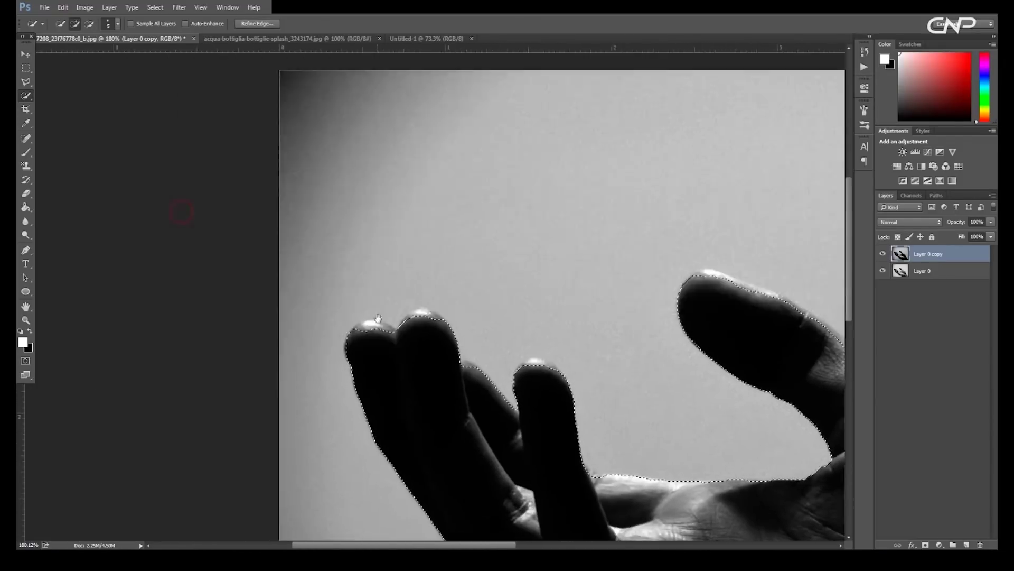
# Step: Refine the hand selection so it includes the bright fingertips and thumb edge and follows the wrist outline
pyautogui.scroll(4, 338, 332)
pyautogui.click(462, 316)
pyautogui.moveTo(464, 317); pyautogui.dragTo(410, 328)
pyautogui.moveTo(576, 373)
pyautogui.mouseDown()
pyautogui.moveTo(399, 354)
pyautogui.moveTo(401, 369)
pyautogui.mouseUp()
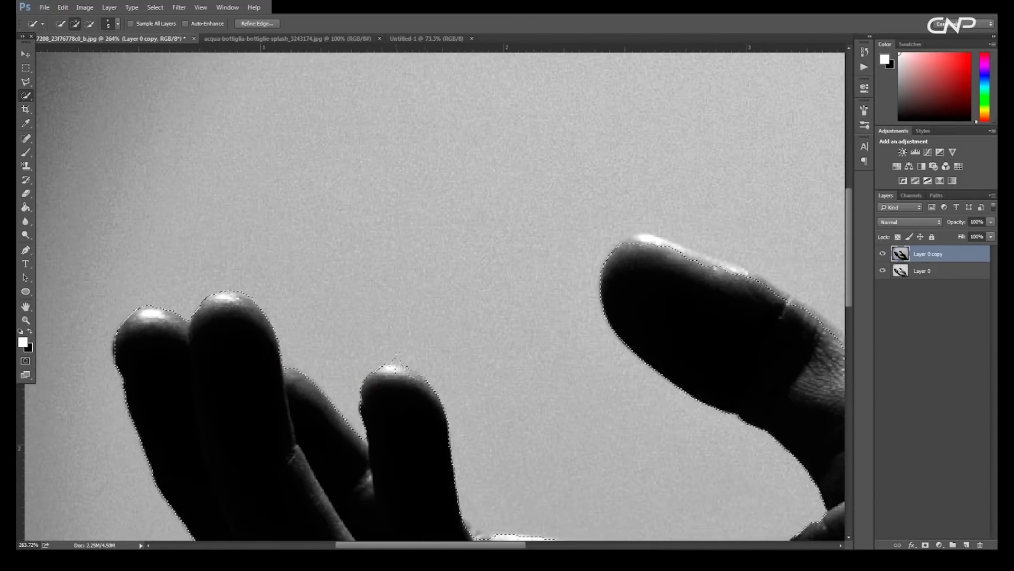
pyautogui.click(392, 367)
pyautogui.keyDown('alt'); pyautogui.click(398, 359); pyautogui.keyUp('alt')
pyautogui.moveTo(544, 378)
pyautogui.mouseDown()
pyautogui.moveTo(402, 402)
pyautogui.moveTo(321, 369)
pyautogui.mouseUp()
pyautogui.moveTo(441, 240); pyautogui.dragTo(571, 277)
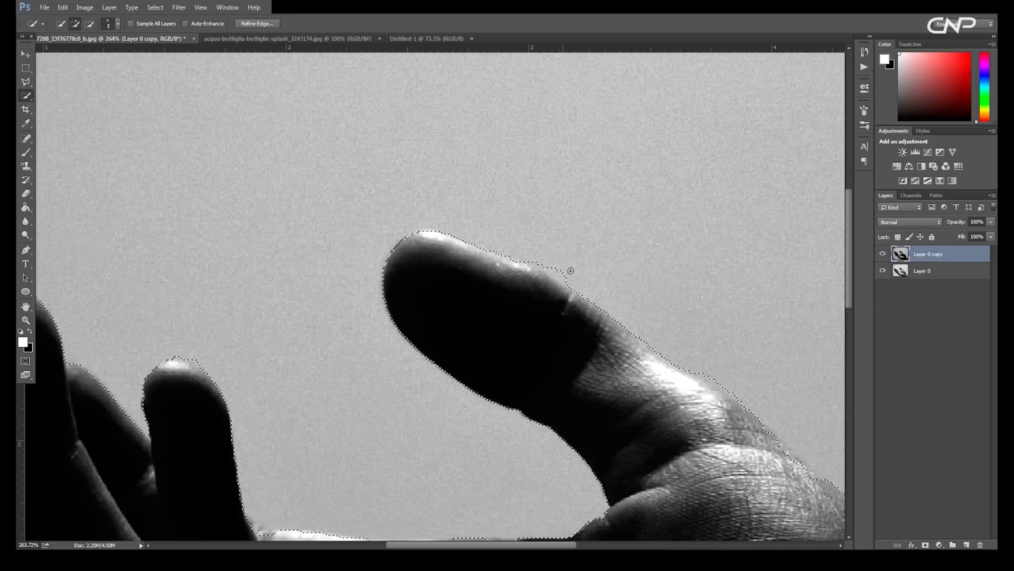
pyautogui.keyDown('alt'); pyautogui.click(532, 250); pyautogui.keyUp('alt')
pyautogui.hscroll(4, 558, 330)
pyautogui.scroll(-3, 558, 330)
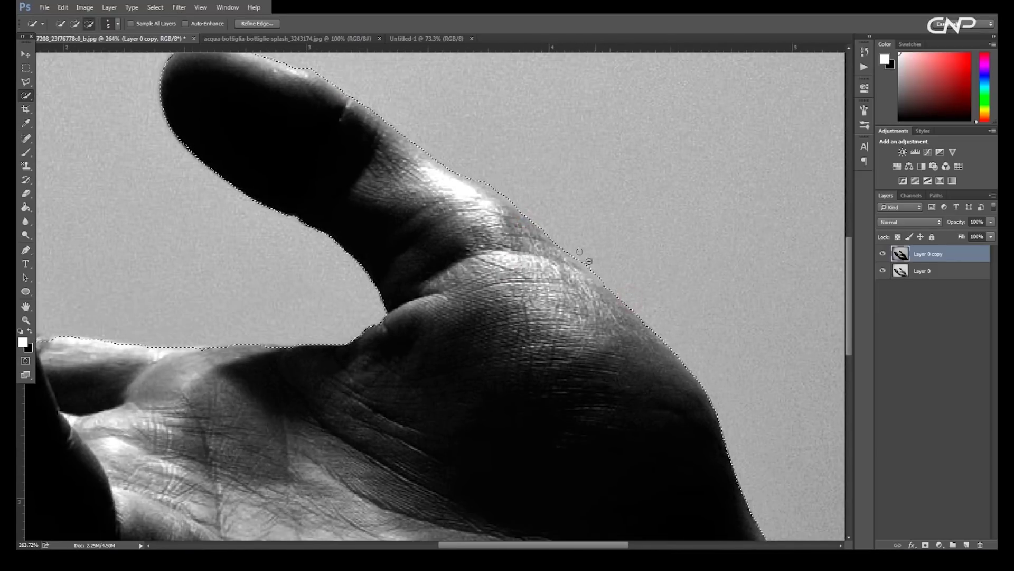
pyautogui.scroll(-3, 608, 296)
pyautogui.scroll(-3, 629, 358)
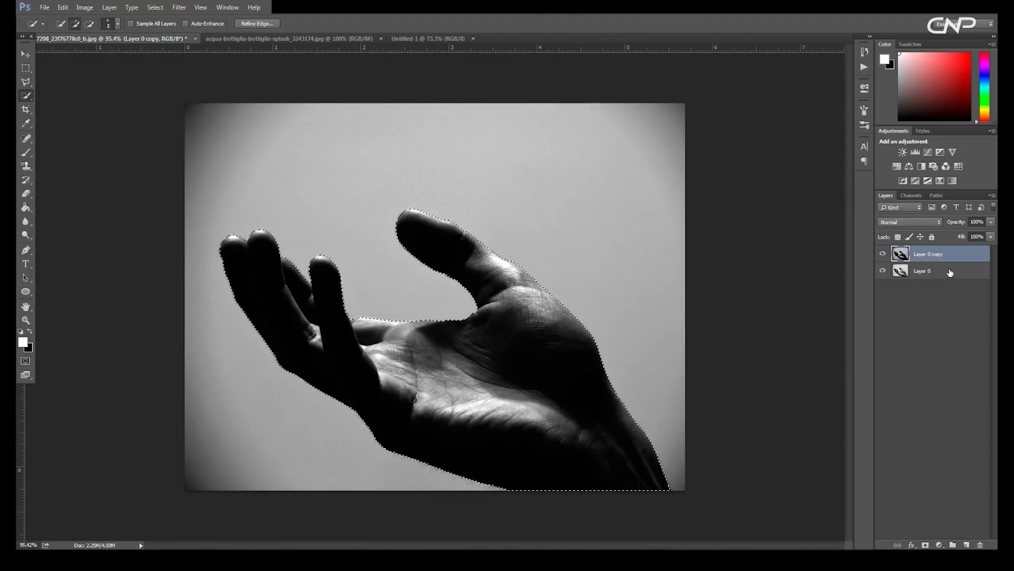
# Step: Copy the selected hand from Layer 0 to a new layer and hide Layer 0 and Layer 0 copy
pyautogui.click(903, 273)
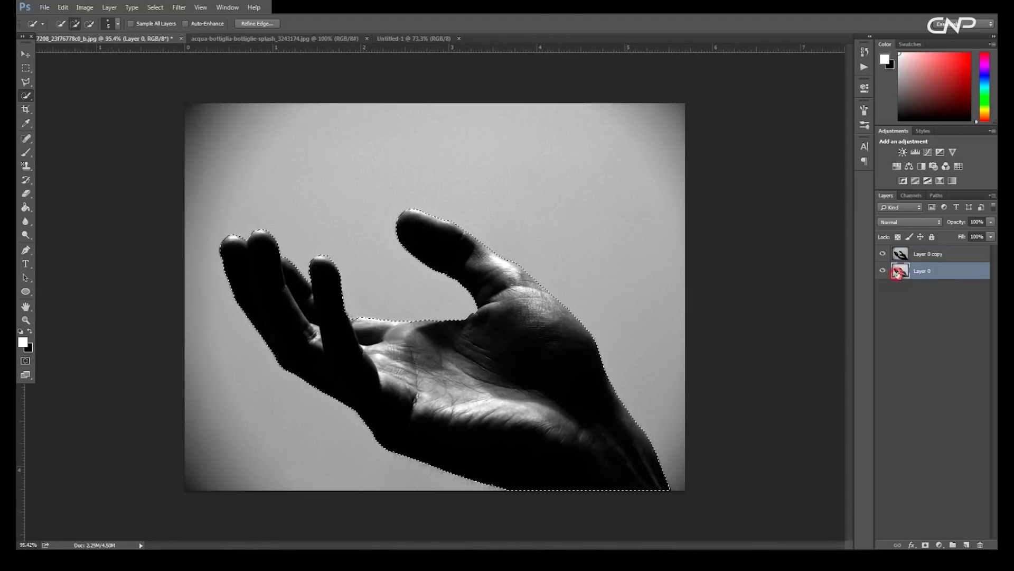
pyautogui.hotkey('ctrl', 'j')
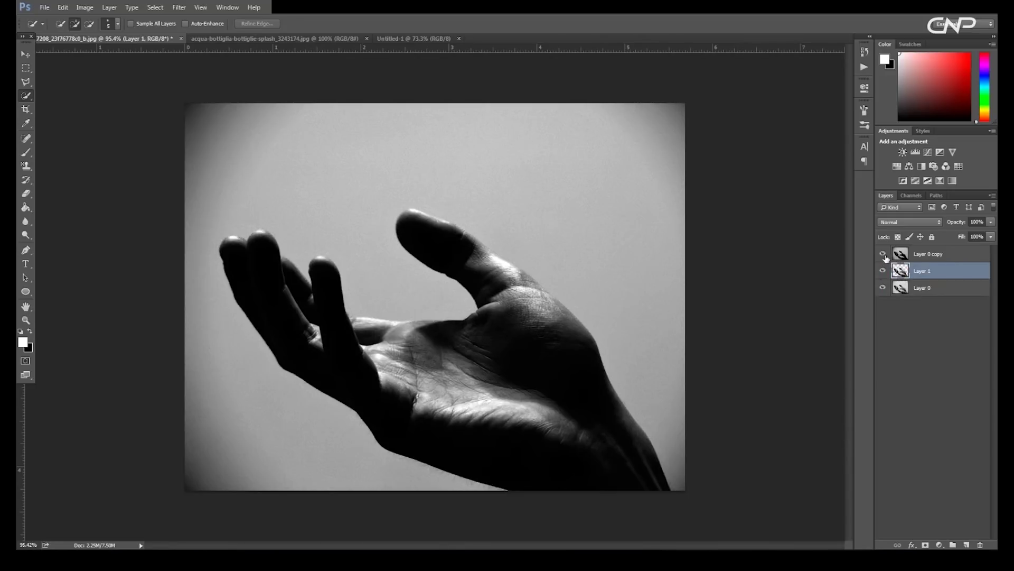
pyautogui.click(884, 254)
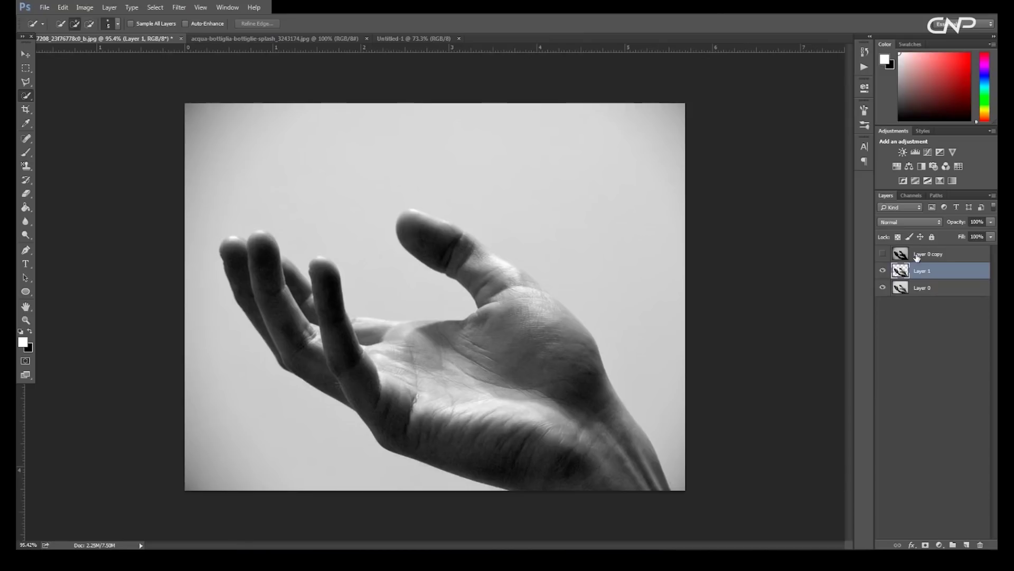
pyautogui.click(881, 288)
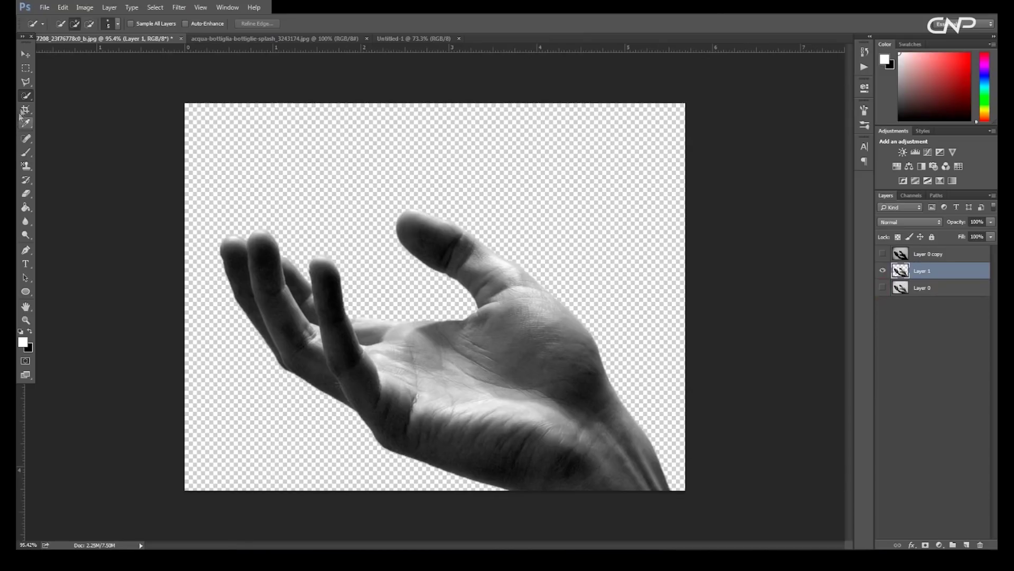
# Step: Move the cut-out hand into the blank Untitled-1 document with the Move tool
pyautogui.click(24, 53)
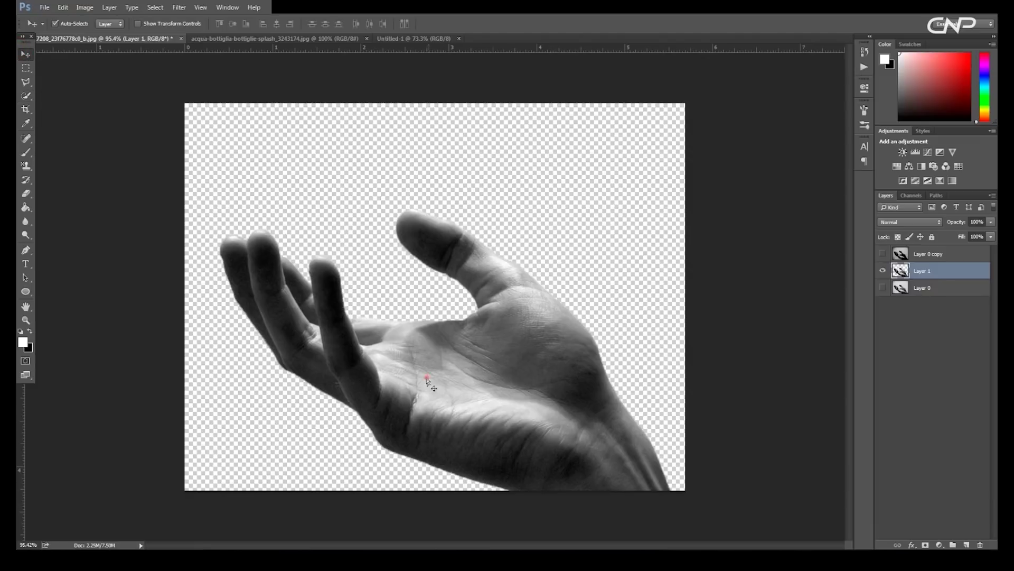
pyautogui.moveTo(429, 381); pyautogui.dragTo(563, 360)
pyautogui.scroll(-4, 588, 362)
# Step: Scale the hand to about 124% and move it into the lower-right corner of the canvas
pyautogui.hotkey('ctrl', 't')
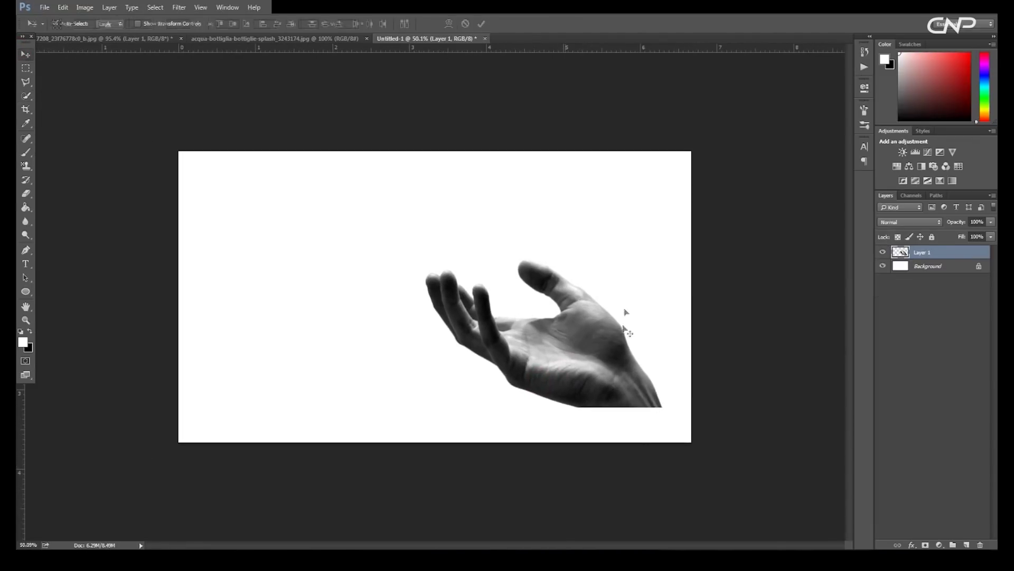
pyautogui.hotkey('ctrl', 't')
pyautogui.moveTo(663, 260); pyautogui.dragTo(691, 242)
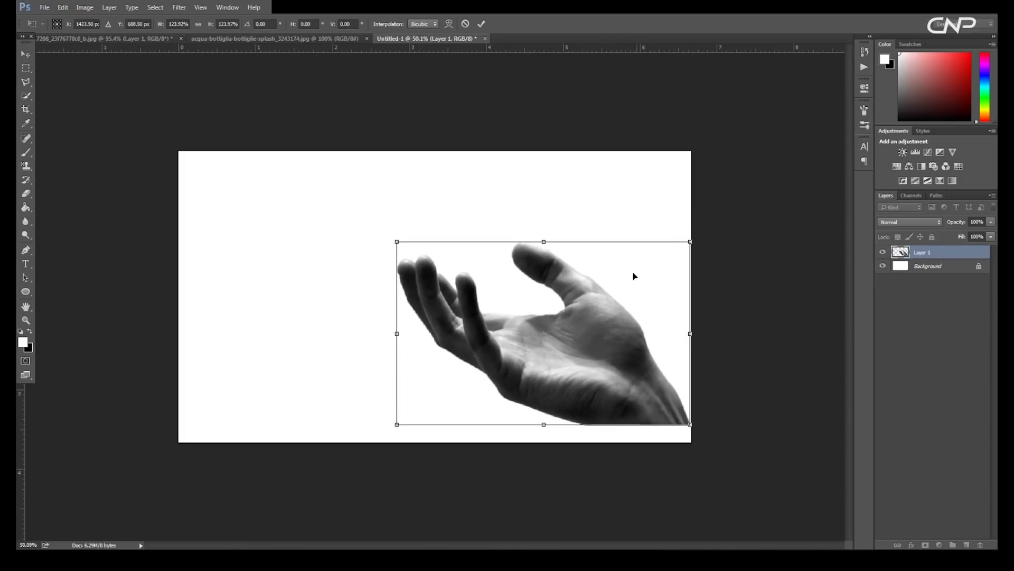
pyautogui.press('Return')
pyautogui.moveTo(585, 363); pyautogui.dragTo(608, 384)
pyautogui.scroll(1, 364, 335)
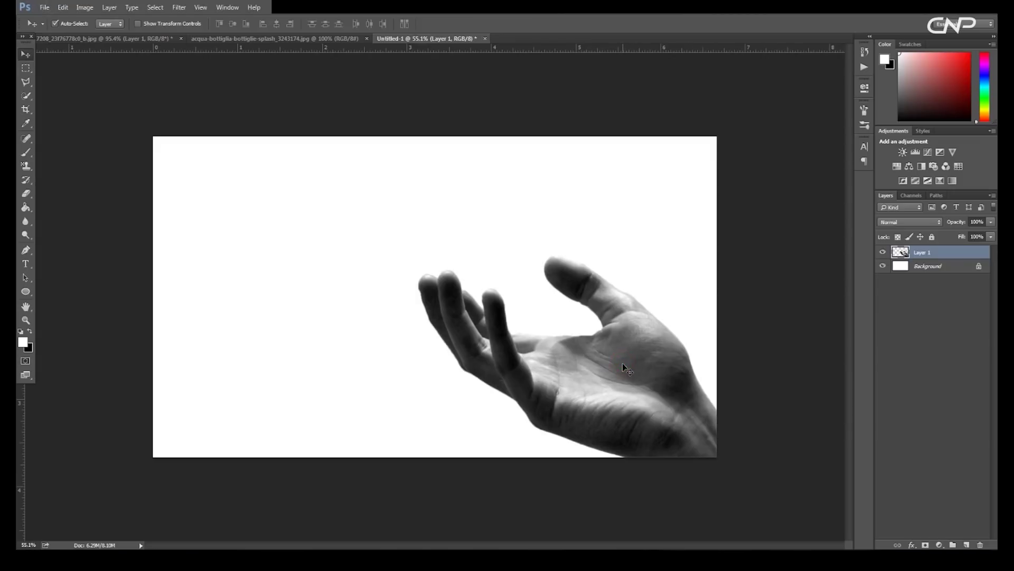
# Step: Darken the hand layer with Levels, setting the midtone input to 0.65
pyautogui.hotkey('ctrl', 'l')
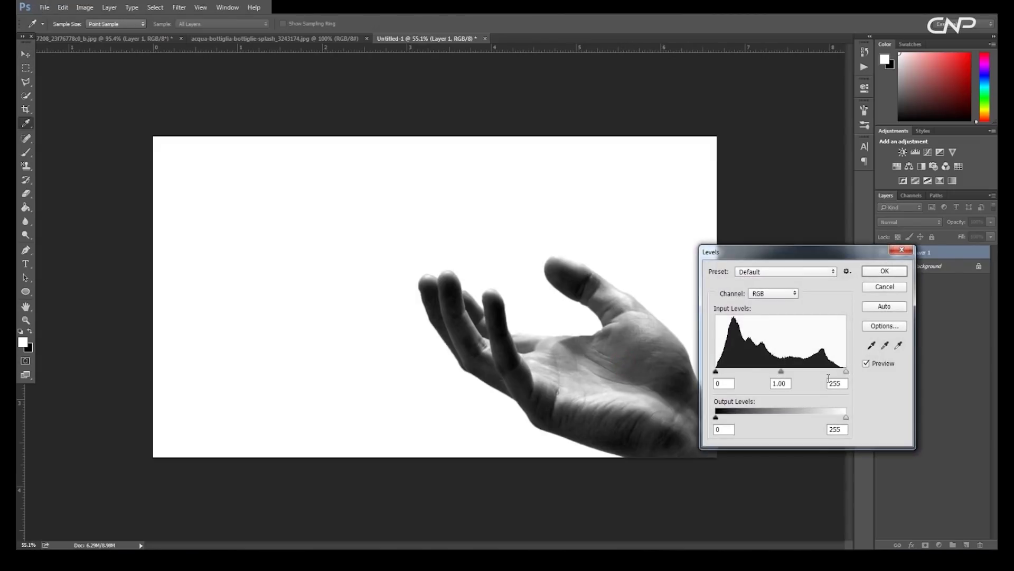
pyautogui.moveTo(781, 371)
pyautogui.mouseDown()
pyautogui.moveTo(763, 373)
pyautogui.moveTo(798, 380)
pyautogui.mouseUp()
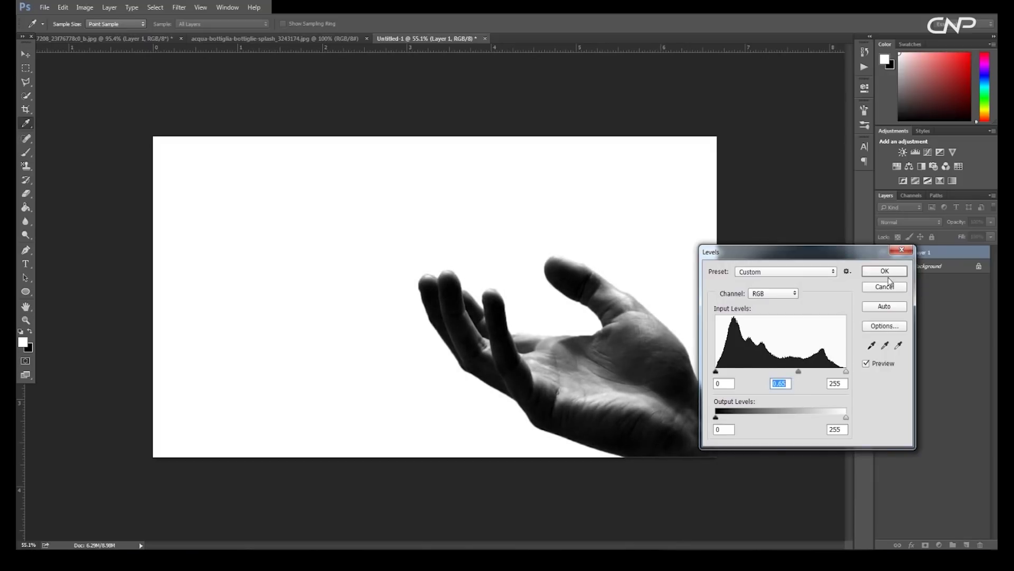
pyautogui.click(884, 271)
pyautogui.press('v')
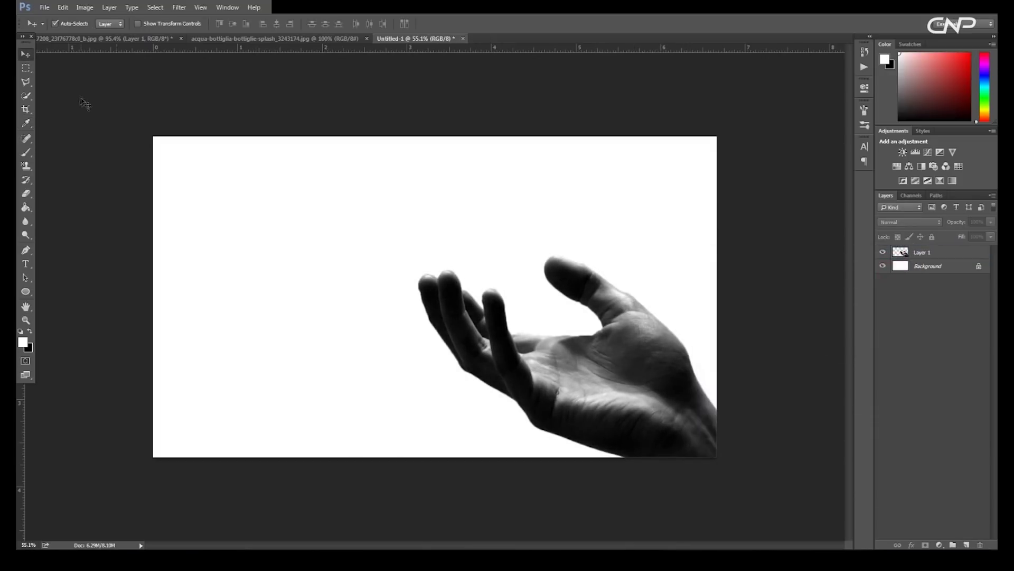
# Step: Add a Gradient Map adjustment layer above the hand's Layer 1
pyautogui.click(929, 252)
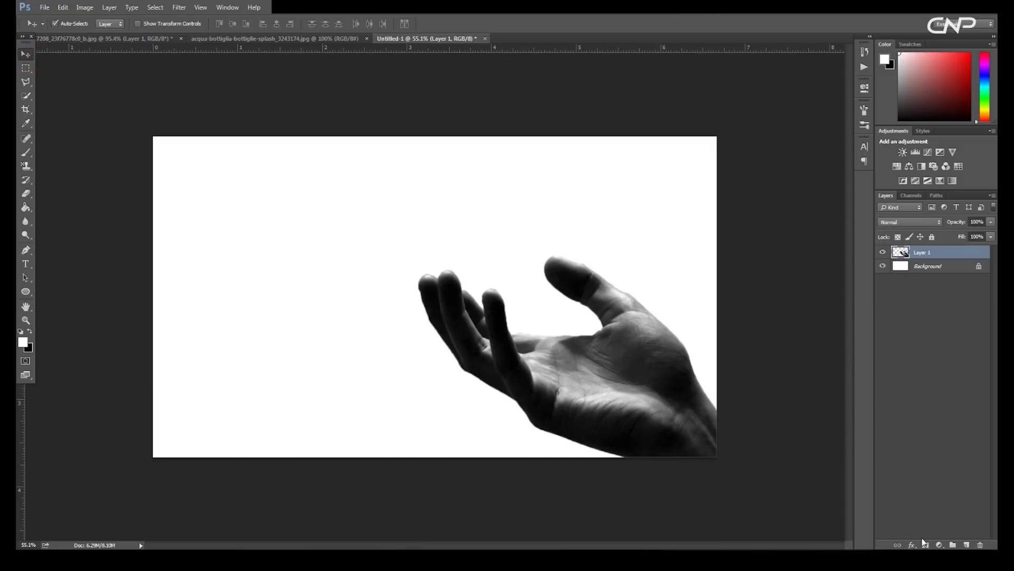
pyautogui.click(940, 545)
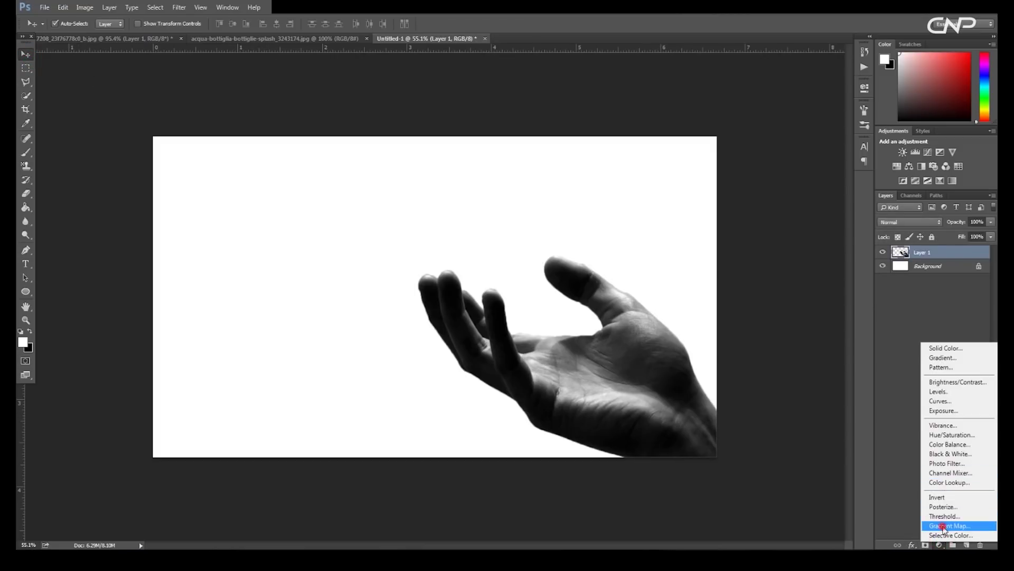
pyautogui.click(944, 525)
# Step: Edit the gradient map and set its starting colour stop to 3386b2
pyautogui.click(750, 116)
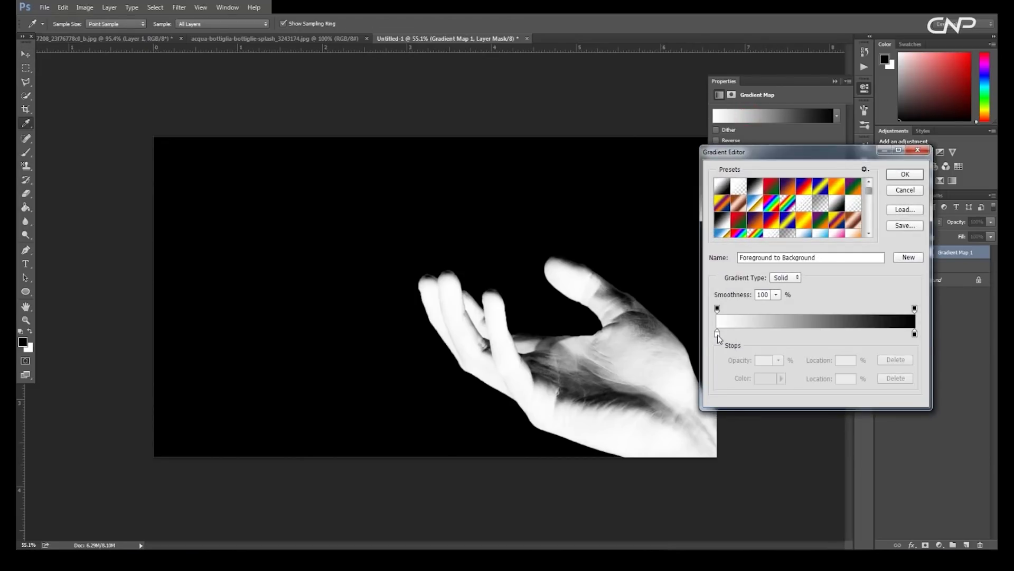
pyautogui.doubleClick(718, 333)
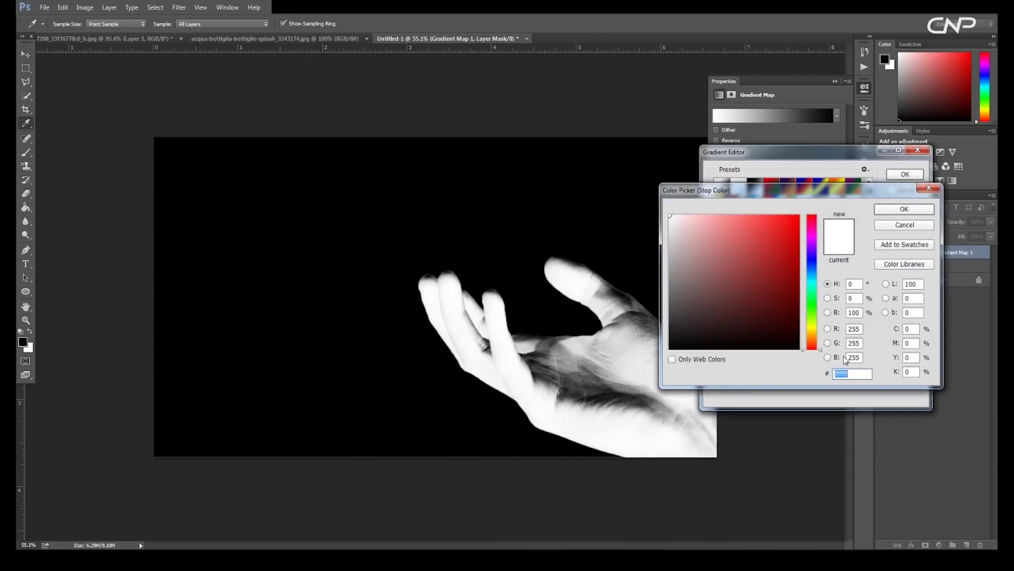
pyautogui.write('3386b2')
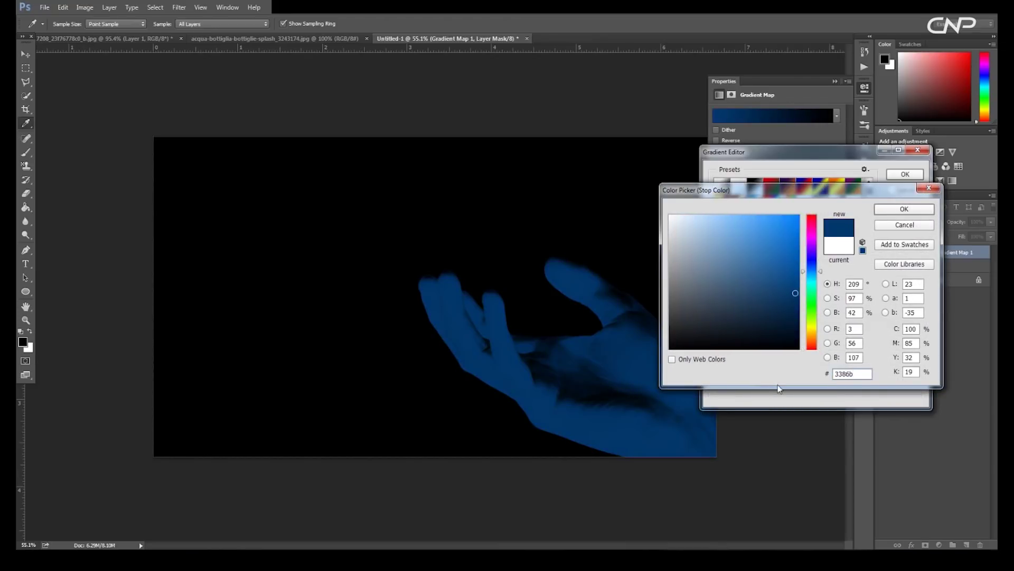
pyautogui.click(896, 211)
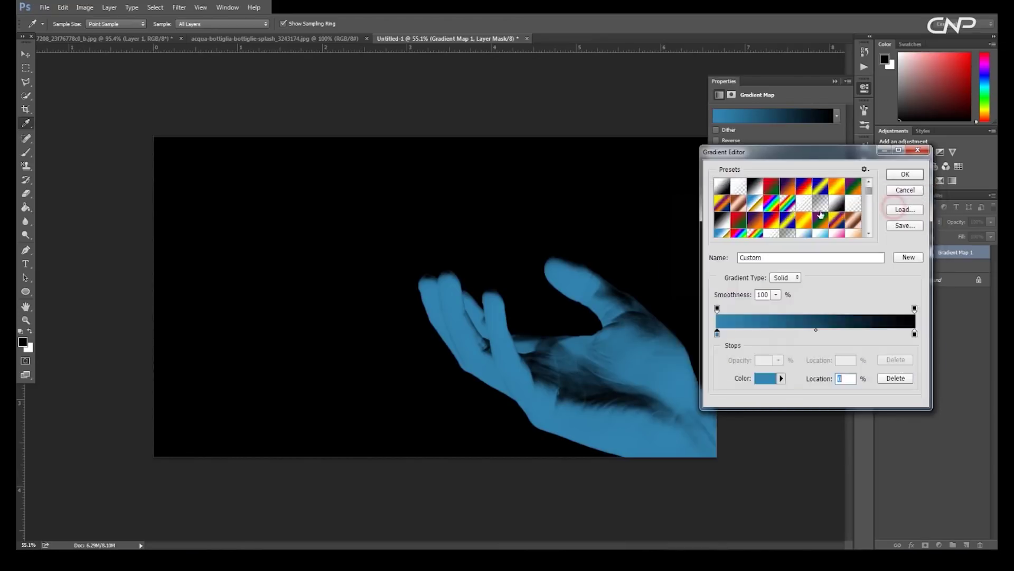
# Step: Add a colour stop at 17% in the hand's gradient map and set it to 121212
pyautogui.click(752, 332)
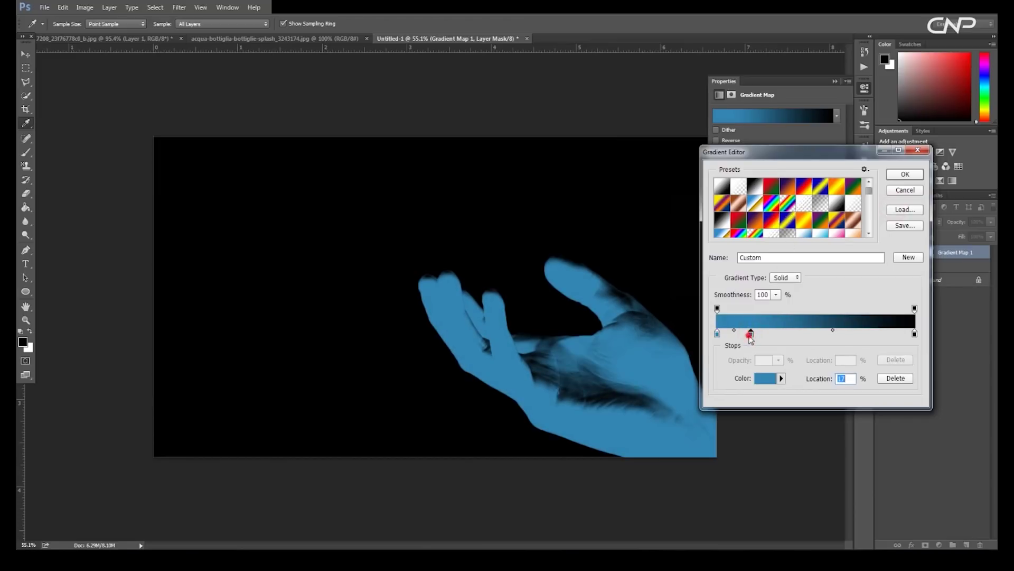
pyautogui.doubleClick(750, 334)
pyautogui.write('121212')
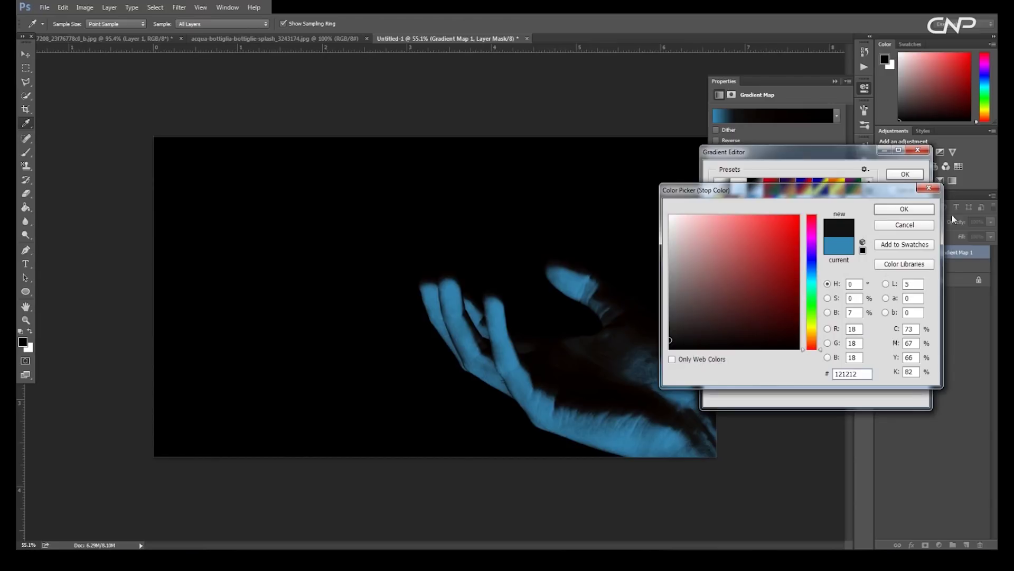
pyautogui.click(904, 209)
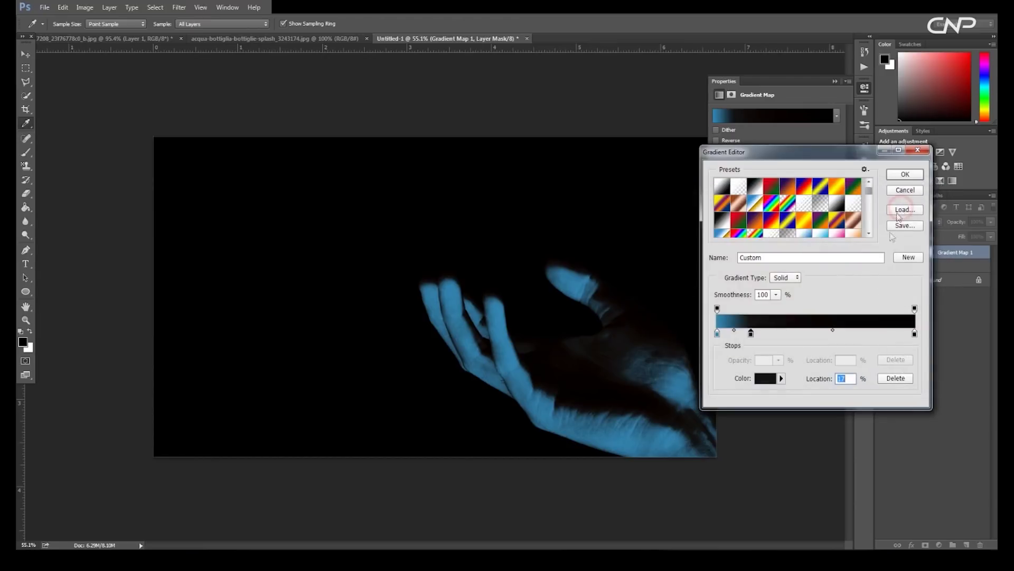
# Step: Add a colour stop at 44% in the gradient and set it to b32867
pyautogui.click(801, 334)
pyautogui.doubleClick(800, 334)
pyautogui.write('b3286')
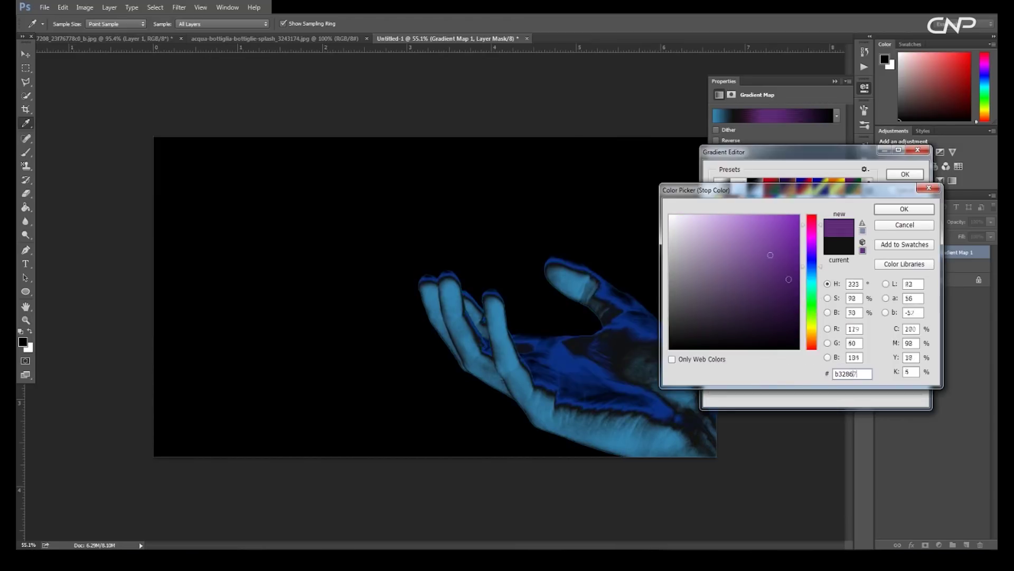
pyautogui.write('7')
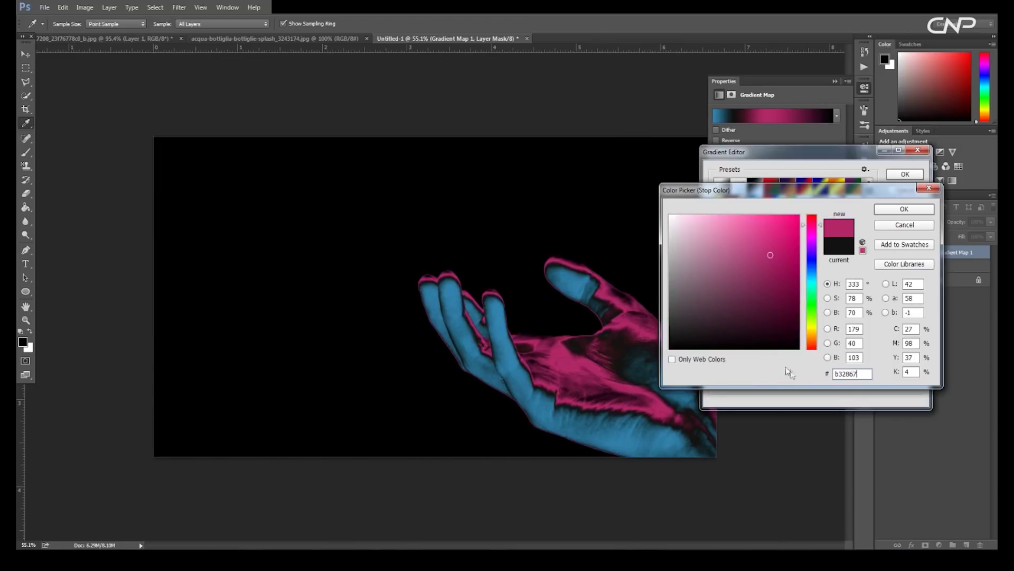
pyautogui.click(892, 211)
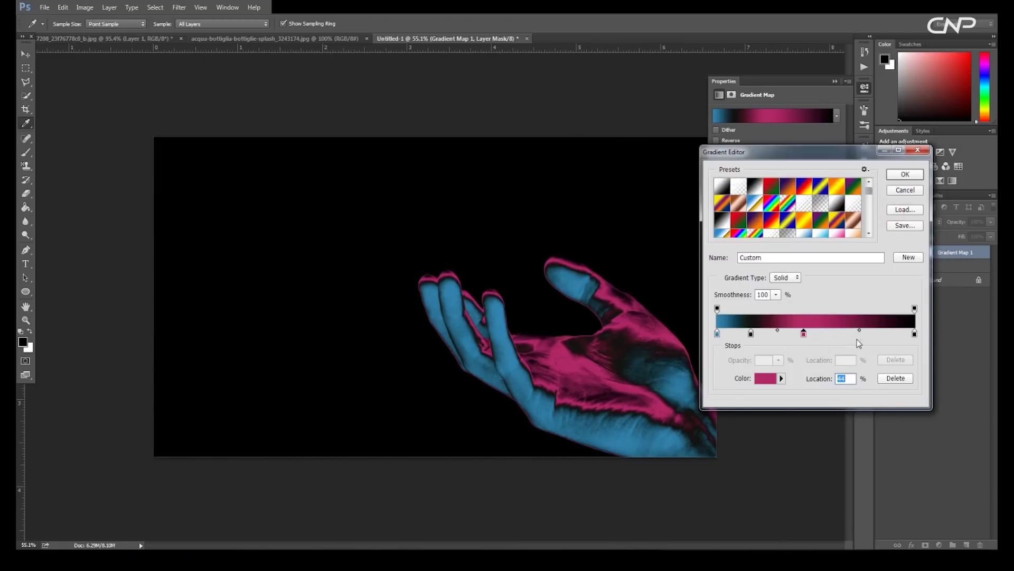
# Step: Add a 402c4f stop between the pink stop and the gradient's end, and shift the 121212 stop to 15%
pyautogui.click(858, 334)
pyautogui.doubleClick(858, 335)
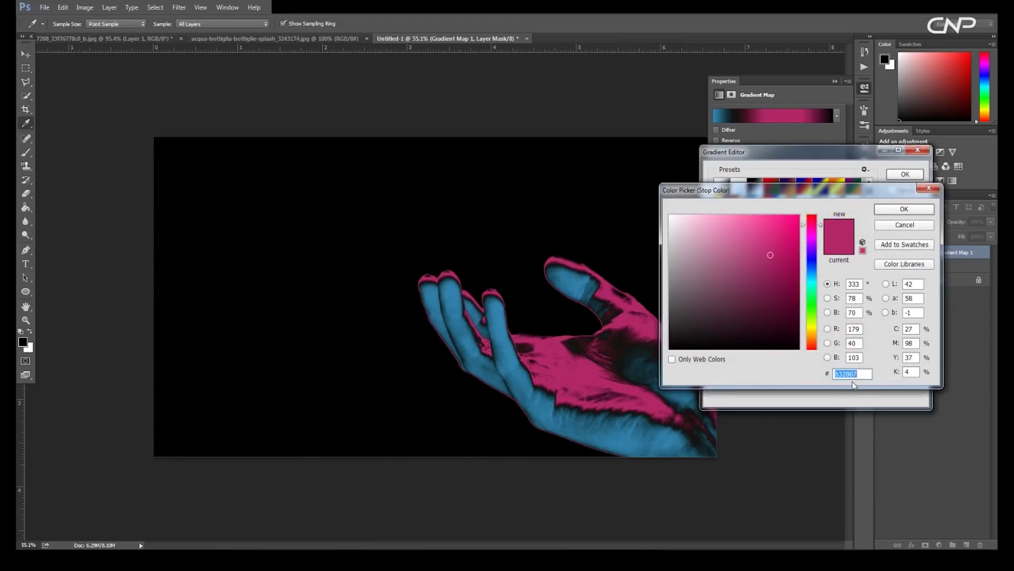
pyautogui.write('402c4f')
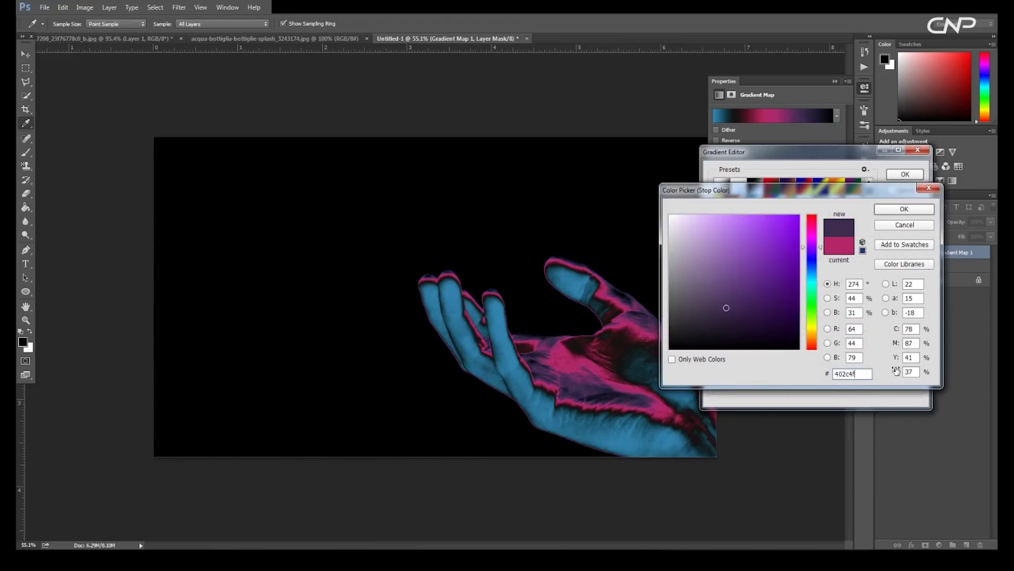
pyautogui.click(899, 210)
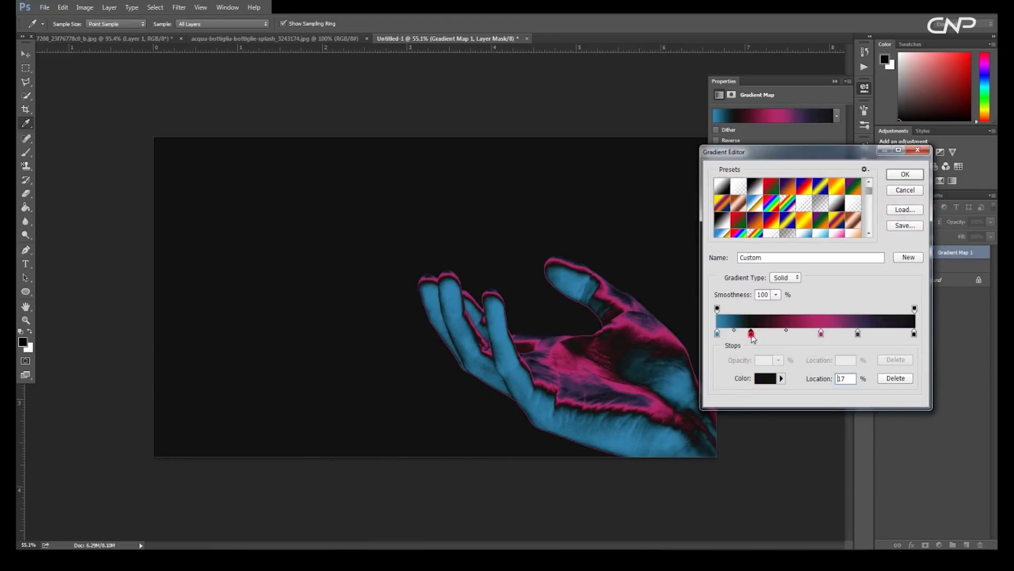
pyautogui.moveTo(753, 338)
pyautogui.mouseDown()
pyautogui.moveTo(775, 339)
pyautogui.moveTo(718, 335)
pyautogui.moveTo(772, 334)
pyautogui.moveTo(746, 335)
pyautogui.mouseUp()
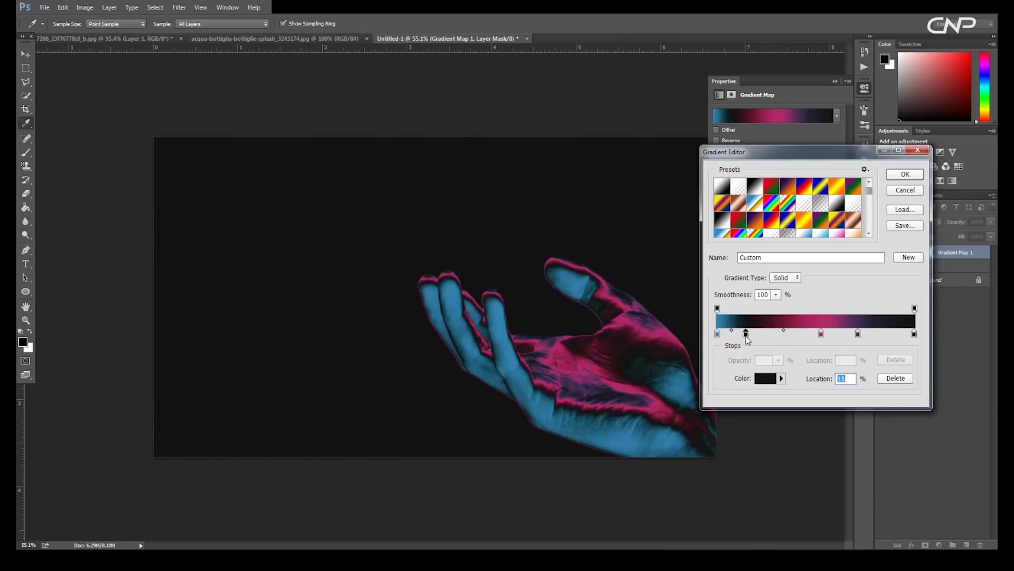
pyautogui.click(905, 174)
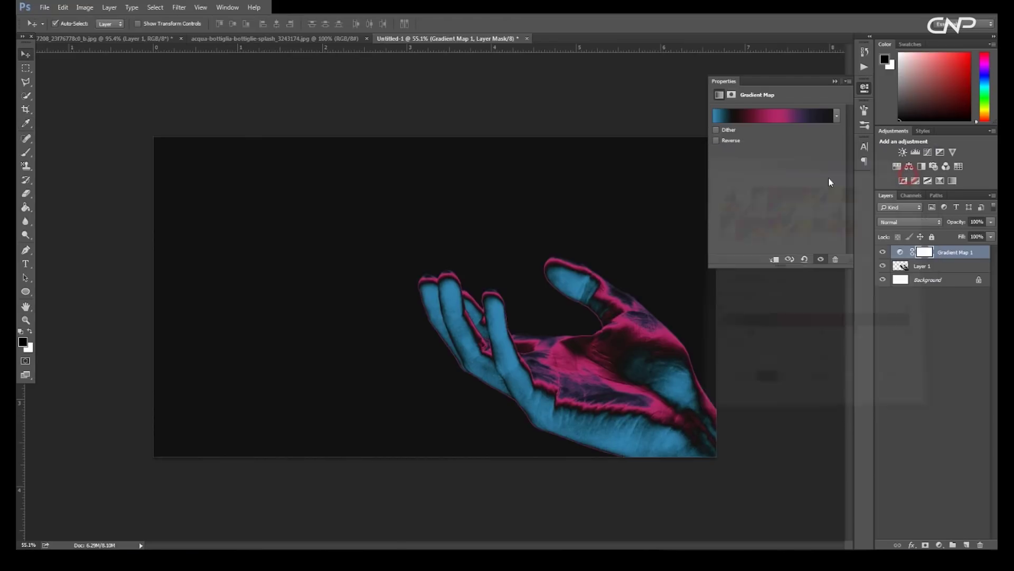
# Step: Clip the Gradient Map 1 adjustment to Layer 1 so that it colours only the hand
pyautogui.click(895, 255)
pyautogui.rightClick(895, 255)
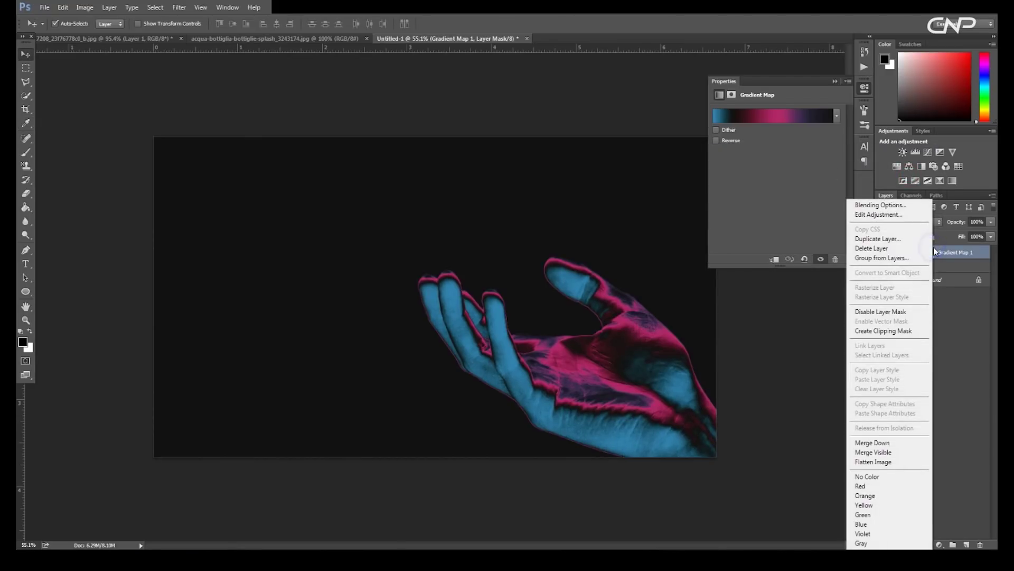
pyautogui.click(904, 331)
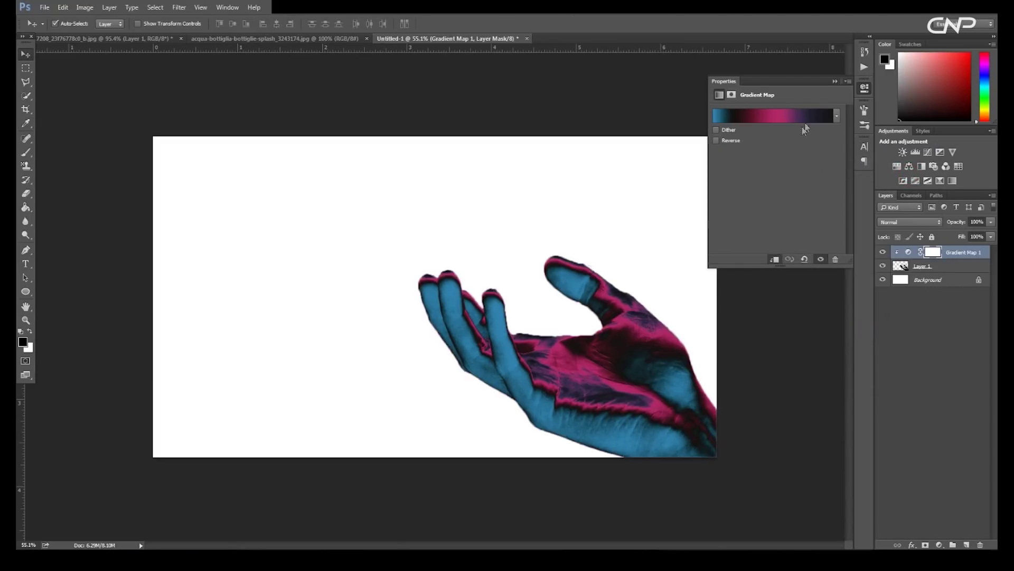
pyautogui.click(834, 83)
pyautogui.click(920, 373)
pyautogui.press('x')
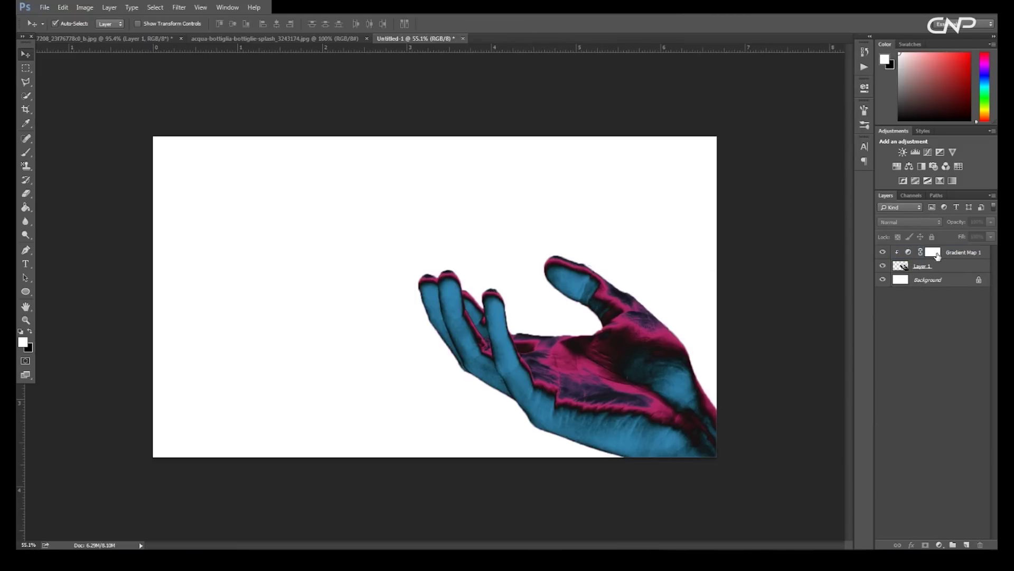
# Step: Refine the hand's gradient map by shifting the pink stop towards the blue end and the purple stop to 69%
pyautogui.doubleClick(908, 254)
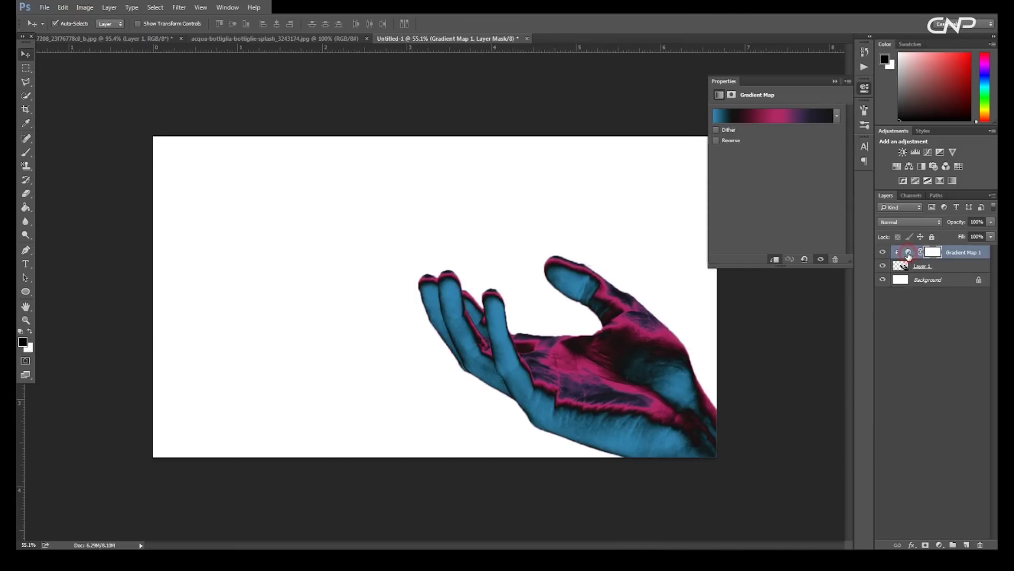
pyautogui.click(738, 120)
pyautogui.moveTo(750, 334); pyautogui.dragTo(738, 334)
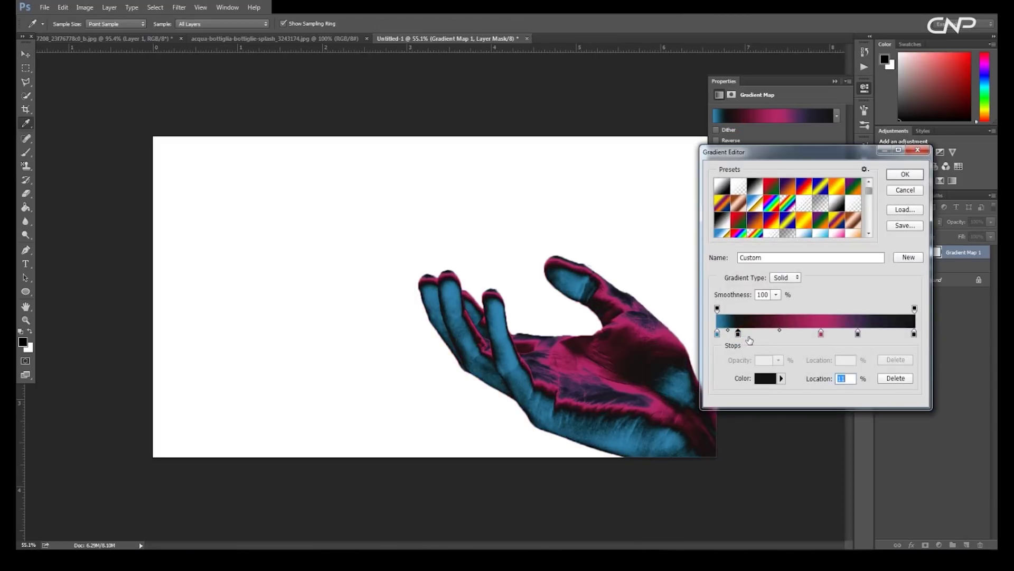
pyautogui.moveTo(820, 333); pyautogui.dragTo(745, 334)
pyautogui.moveTo(858, 333); pyautogui.dragTo(845, 334)
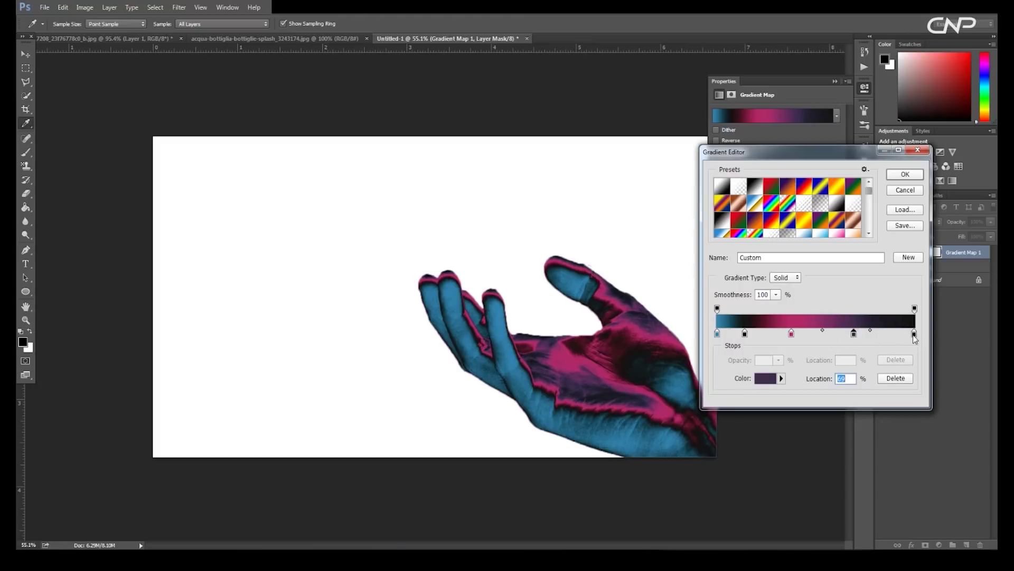
pyautogui.click(914, 334)
pyautogui.click(905, 174)
pyautogui.click(835, 82)
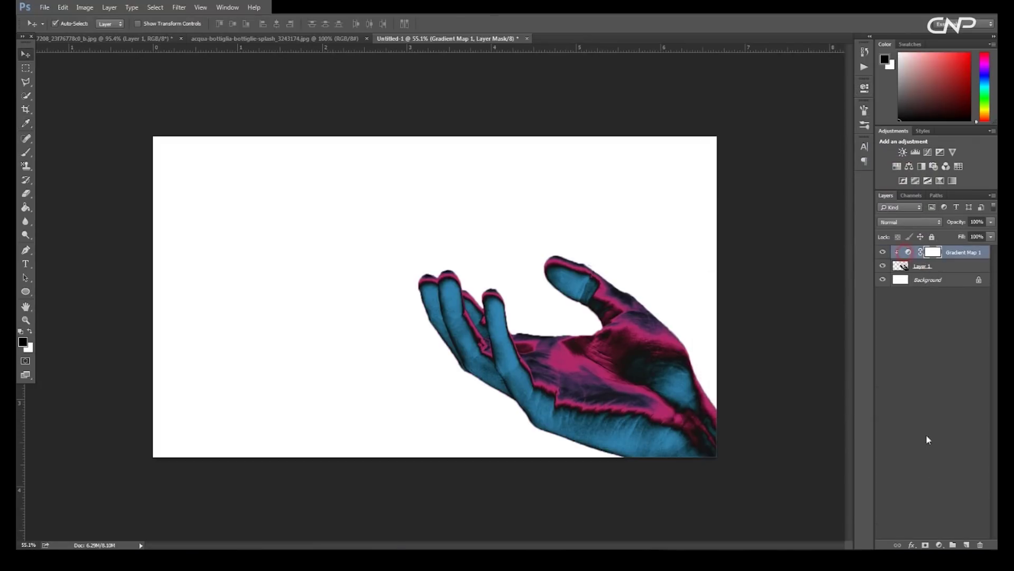
# Step: Add a Curves adjustment layer above the gradient map and pull the RGB midtones slightly down to darken the hand
pyautogui.click(939, 544)
pyautogui.click(951, 402)
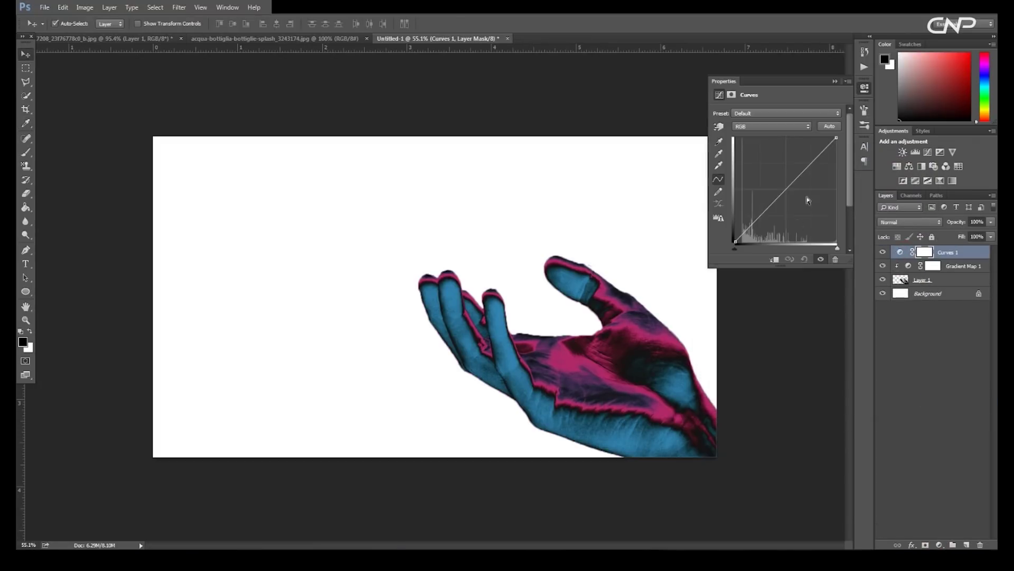
pyautogui.moveTo(793, 185); pyautogui.dragTo(790, 194)
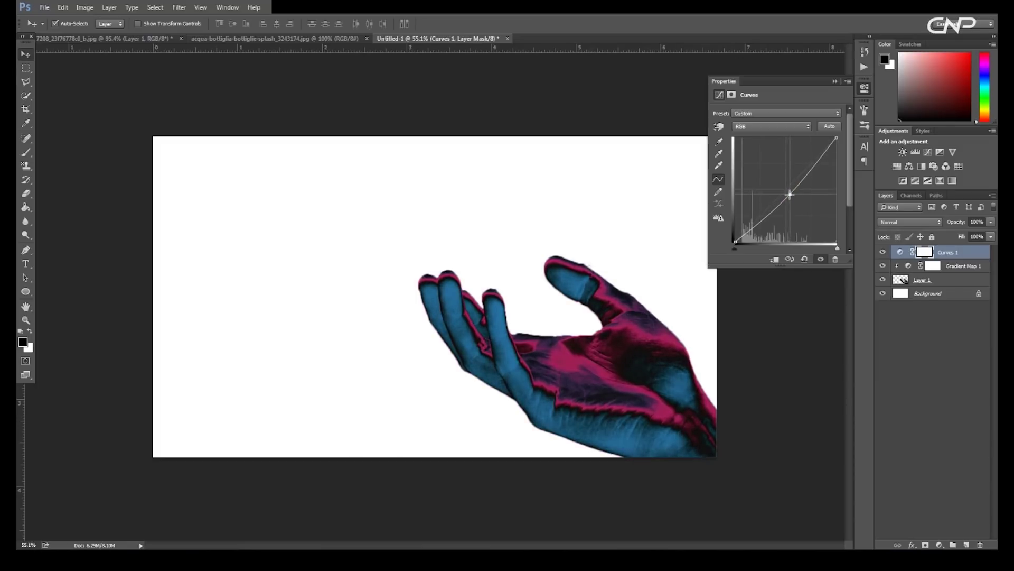
pyautogui.click(835, 81)
# Step: Duplicate Layer 1 and move the copy to the top of the layer stack
pyautogui.click(915, 287)
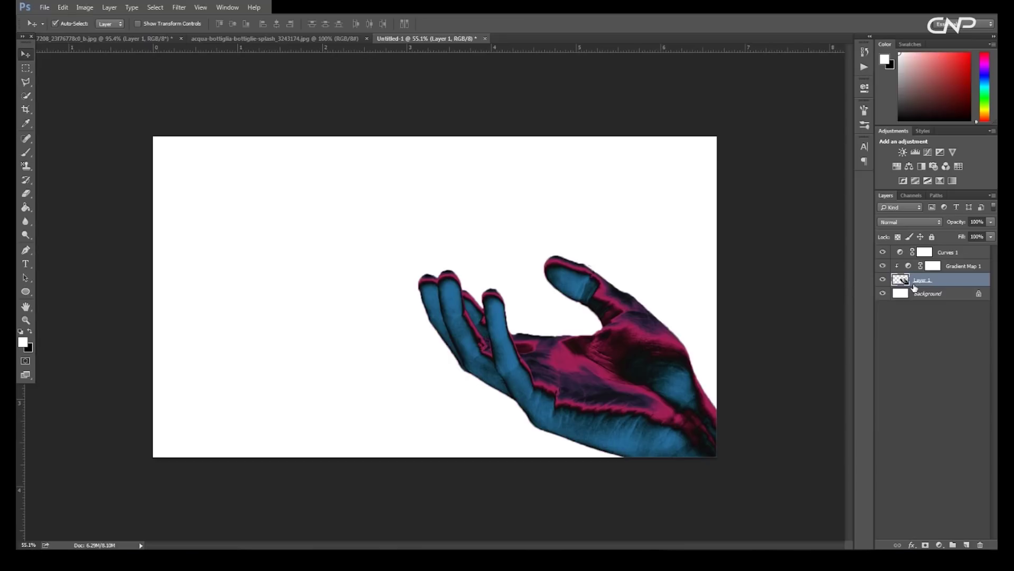
pyautogui.hotkey('ctrl', 'j')
pyautogui.moveTo(939, 287); pyautogui.dragTo(939, 249)
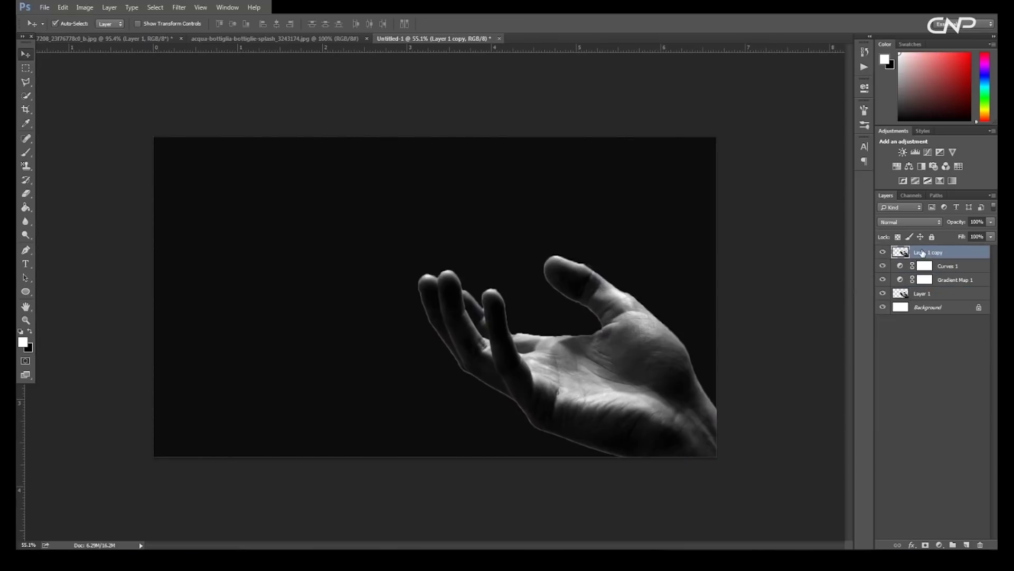
# Step: Load the hand's outline as a selection from Layer 1 copy and set the foreground colour to 121212
pyautogui.keyDown('ctrl'); pyautogui.click(899, 256); pyautogui.keyUp('ctrl')
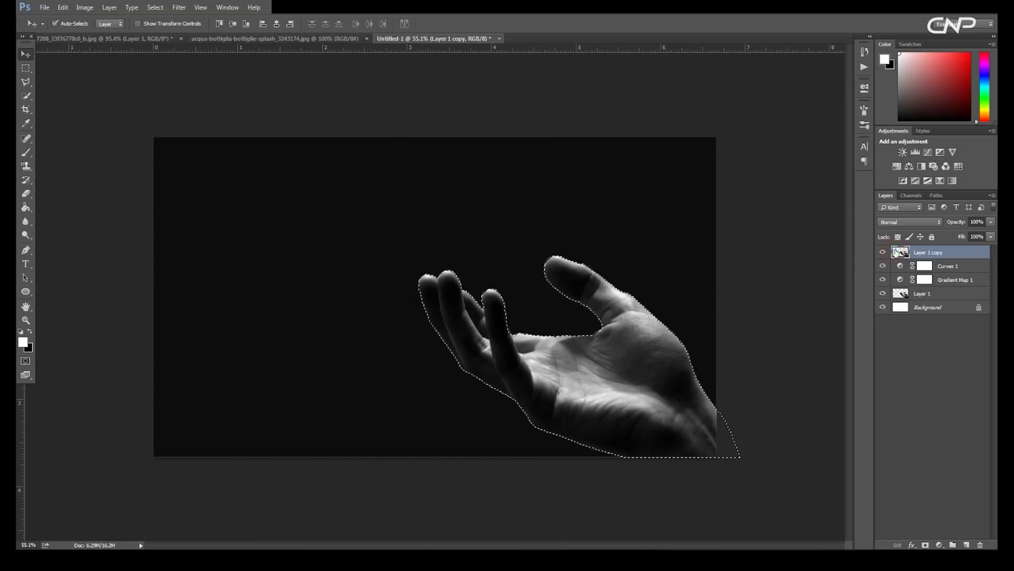
pyautogui.click(22, 341)
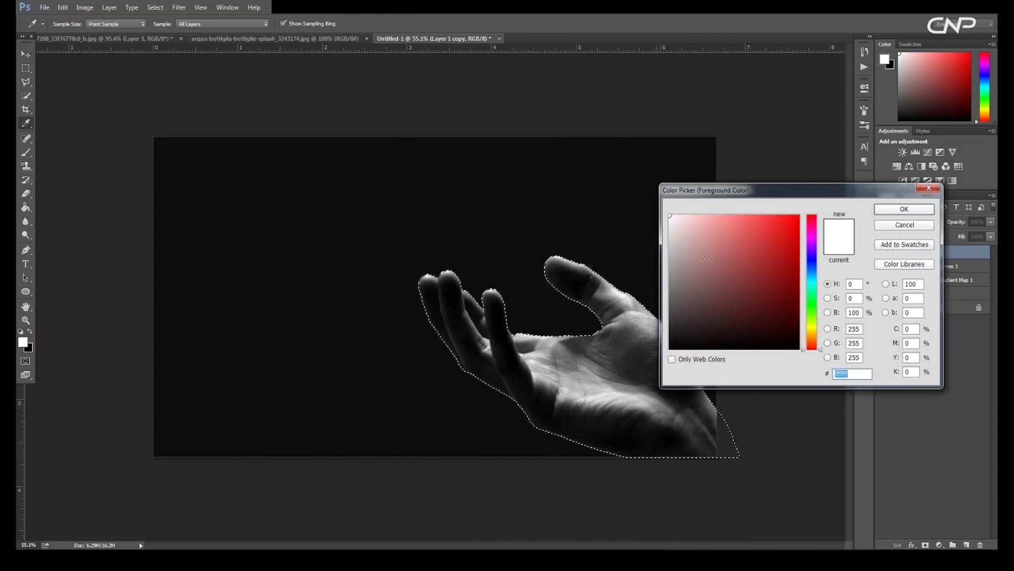
pyautogui.write('121212')
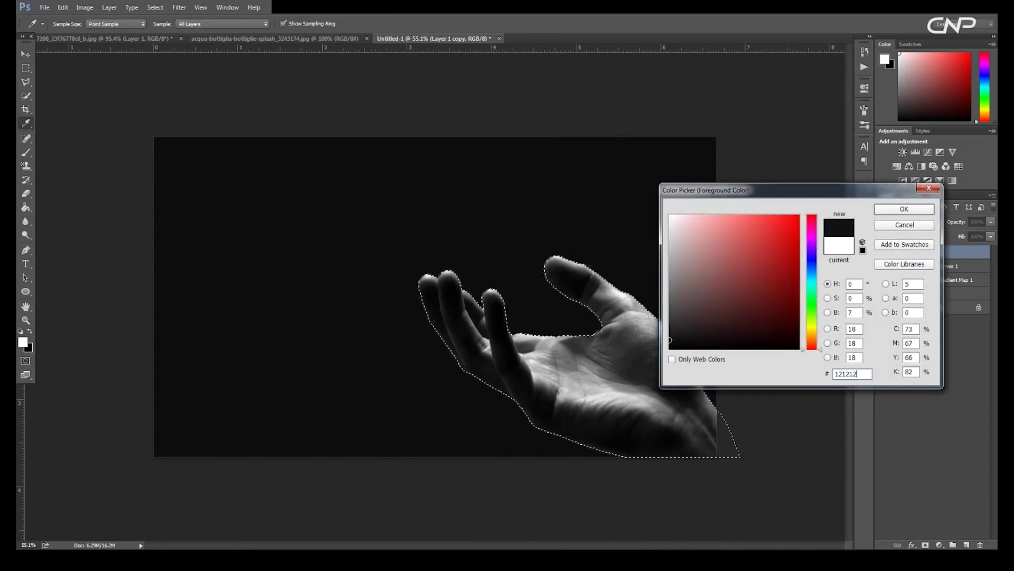
pyautogui.click(904, 209)
# Step: Empty Layer 1 copy and shade the hand's edges inside the selection with a 16% opacity brush, erasing any excess
pyautogui.press('v')
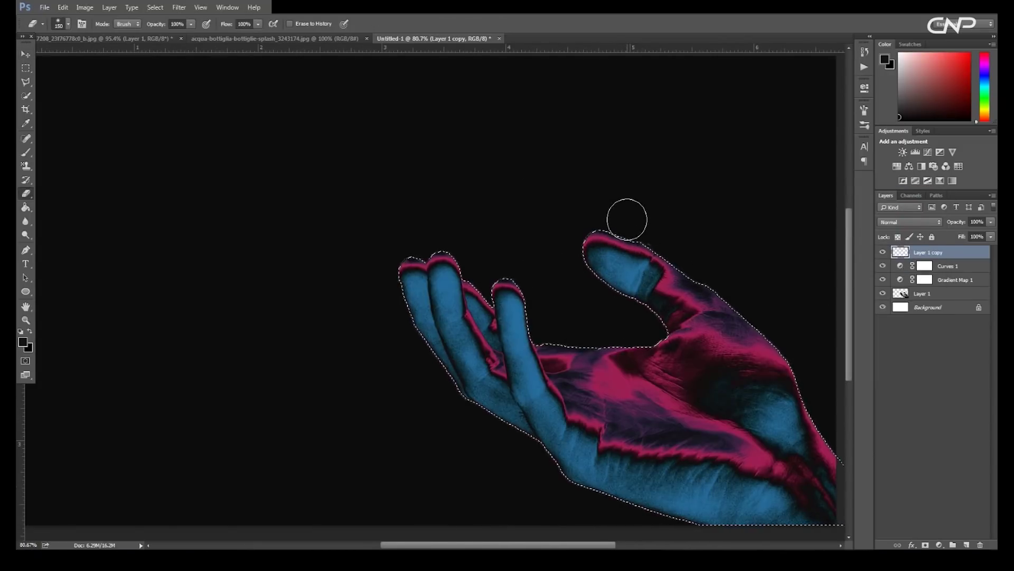
pyautogui.press('b')
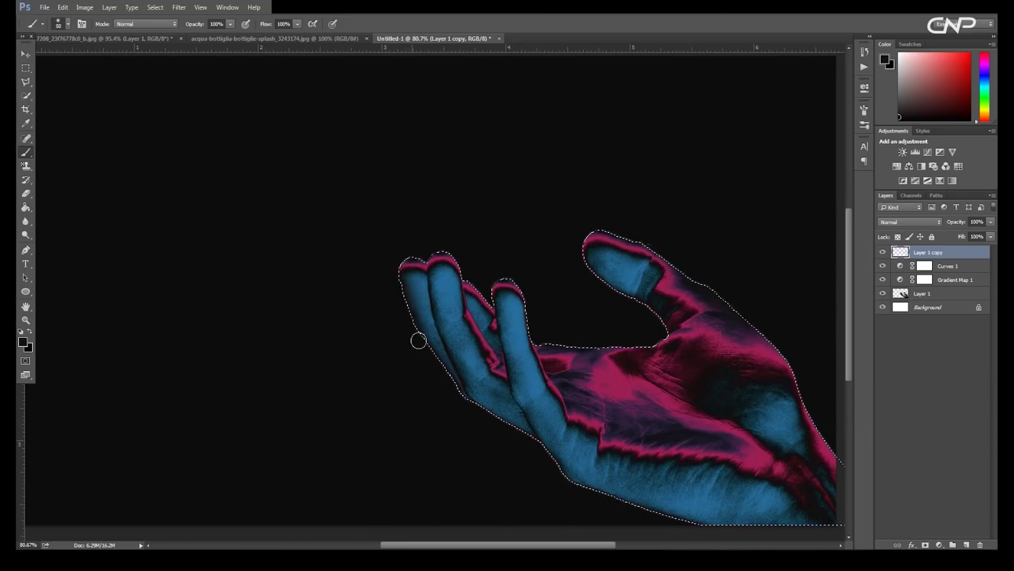
pyautogui.press('e')
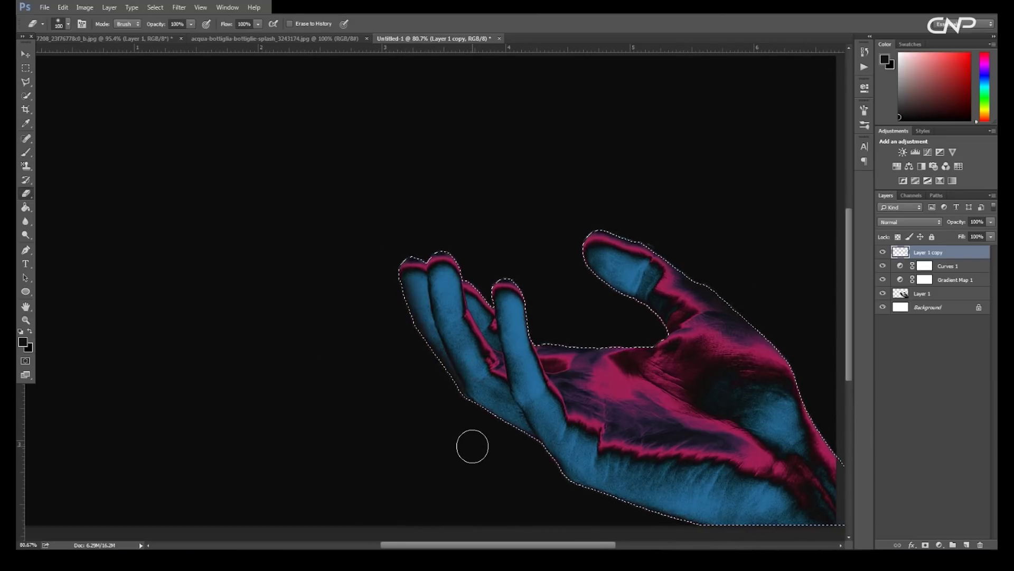
pyautogui.press('b')
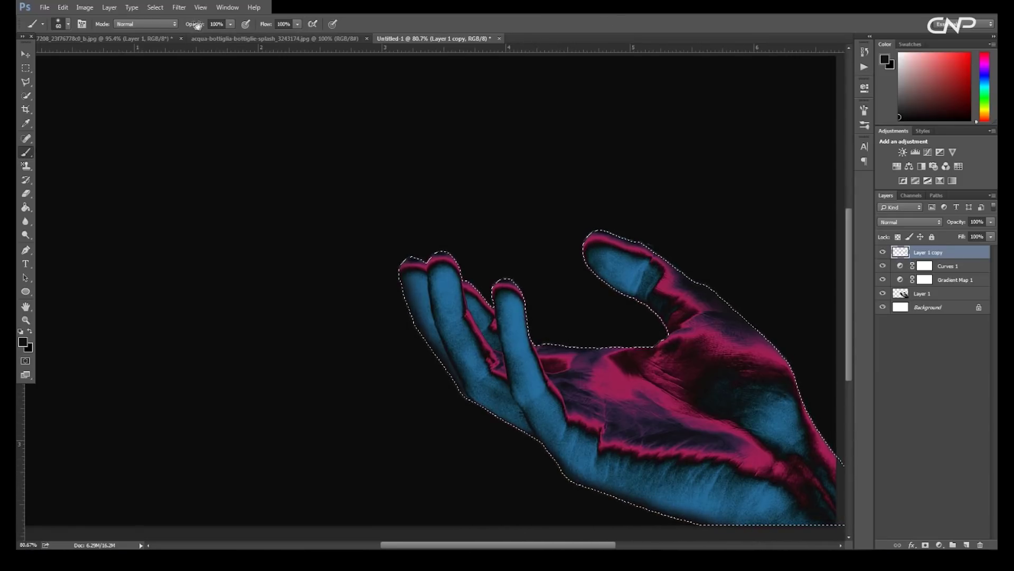
pyautogui.press('1')
pyautogui.press('6')
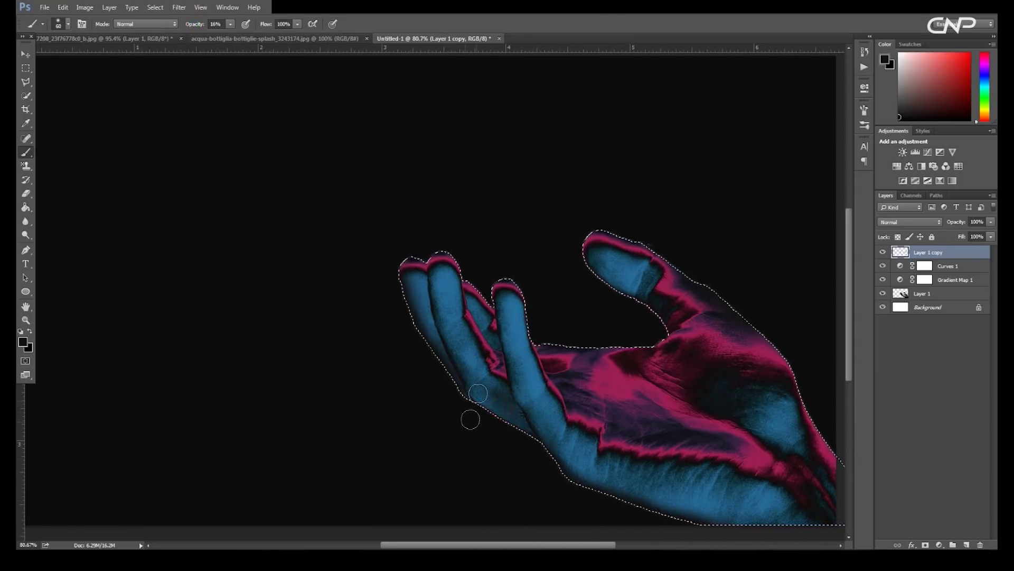
pyautogui.press('e')
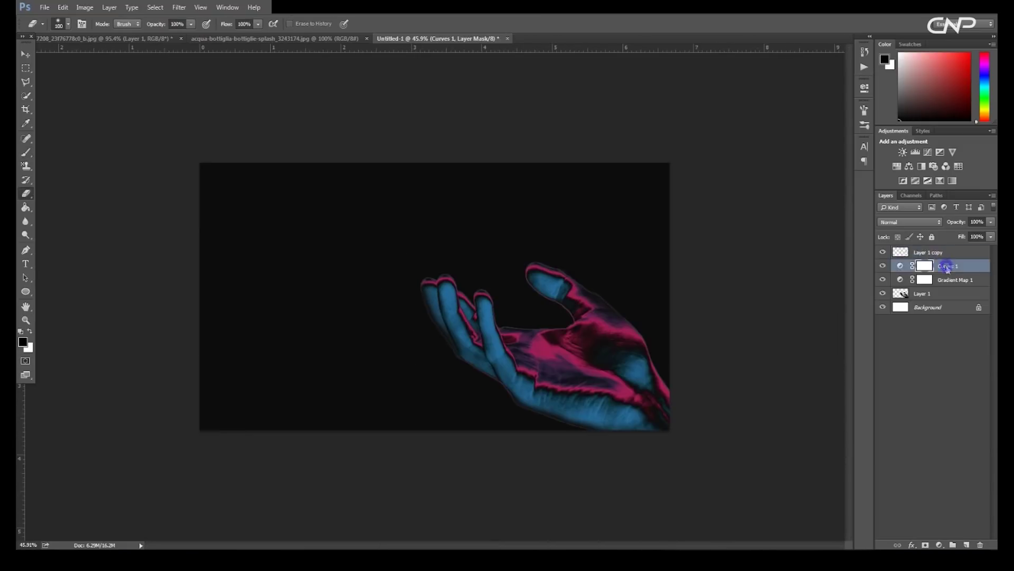
# Step: Clip both the Curves 1 and Gradient Map 1 adjustments to Layer 1
pyautogui.rightClick(949, 266)
pyautogui.click(893, 331)
pyautogui.rightClick(948, 279)
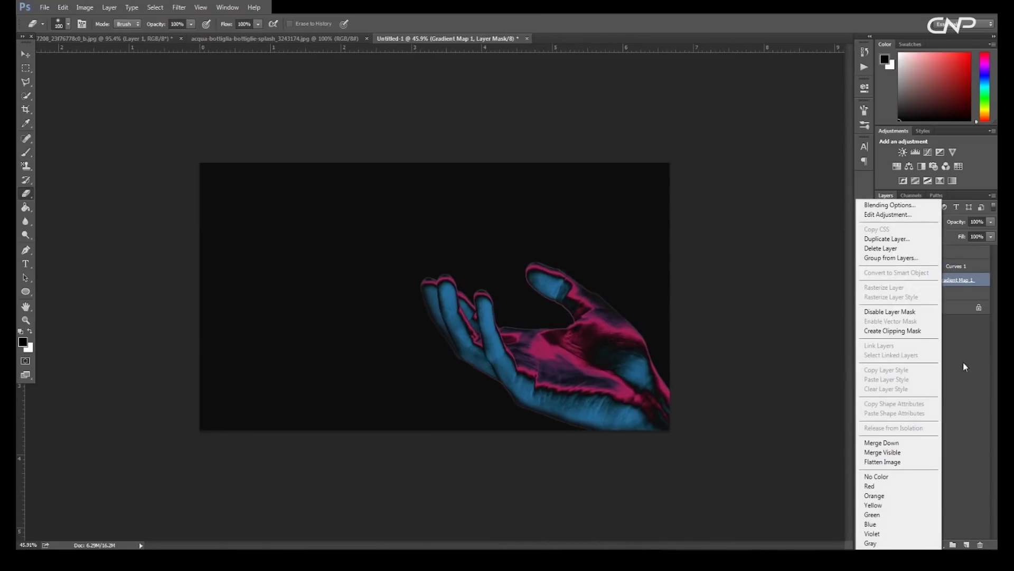
pyautogui.click(930, 331)
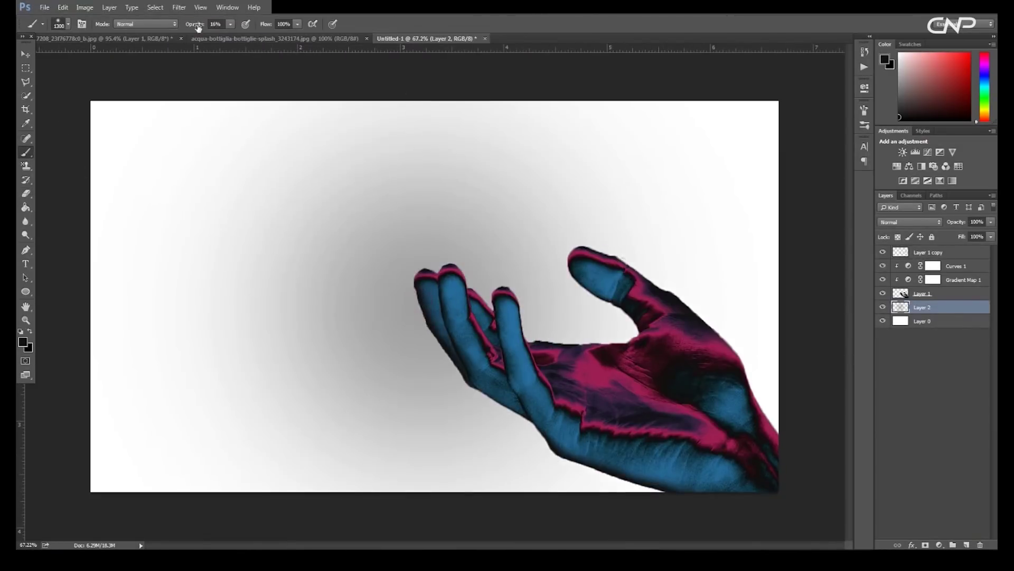
# Step: Paint a soft background on separate layers behind the hand, blending near-black around it into purple and pink towards the canvas's upper left
pyautogui.moveTo(423, 296); pyautogui.dragTo(500, 282)
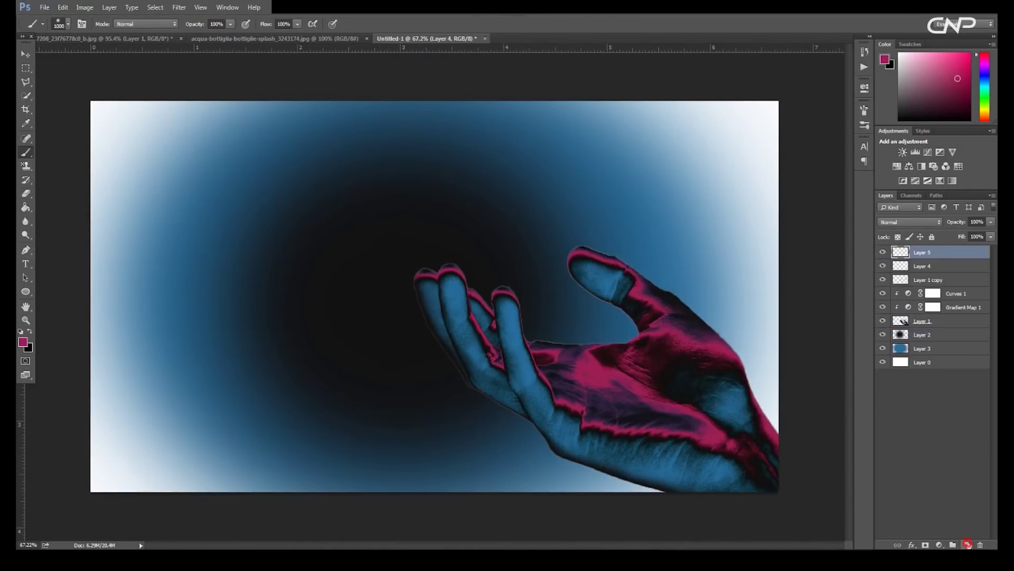
pyautogui.moveTo(766, 132); pyautogui.dragTo(725, 182)
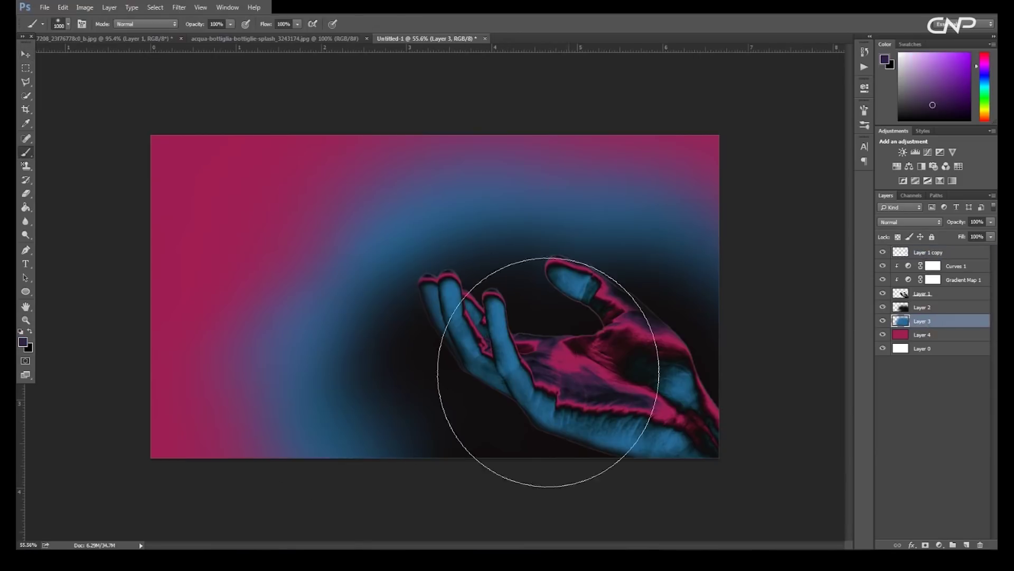
pyautogui.moveTo(544, 366); pyautogui.dragTo(370, 222)
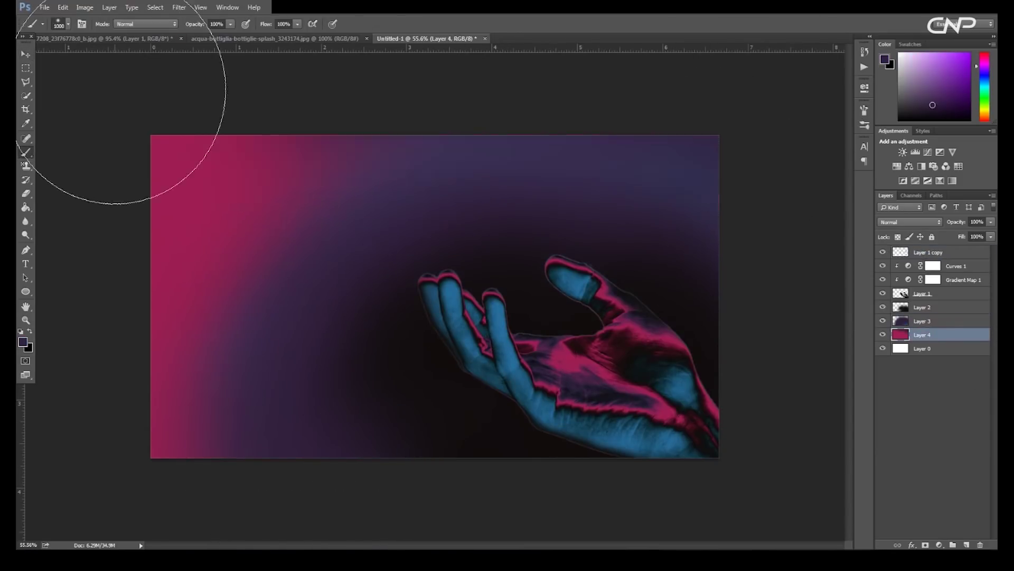
# Step: Erase Layer 3's purple along the canvas's upper edge, and repaint soft purple and near-black shading around the hand
pyautogui.click(938, 321)
pyautogui.click(937, 335)
pyautogui.click(938, 323)
pyautogui.press('e')
pyautogui.moveTo(737, 116); pyautogui.dragTo(211, 201)
pyautogui.press('b')
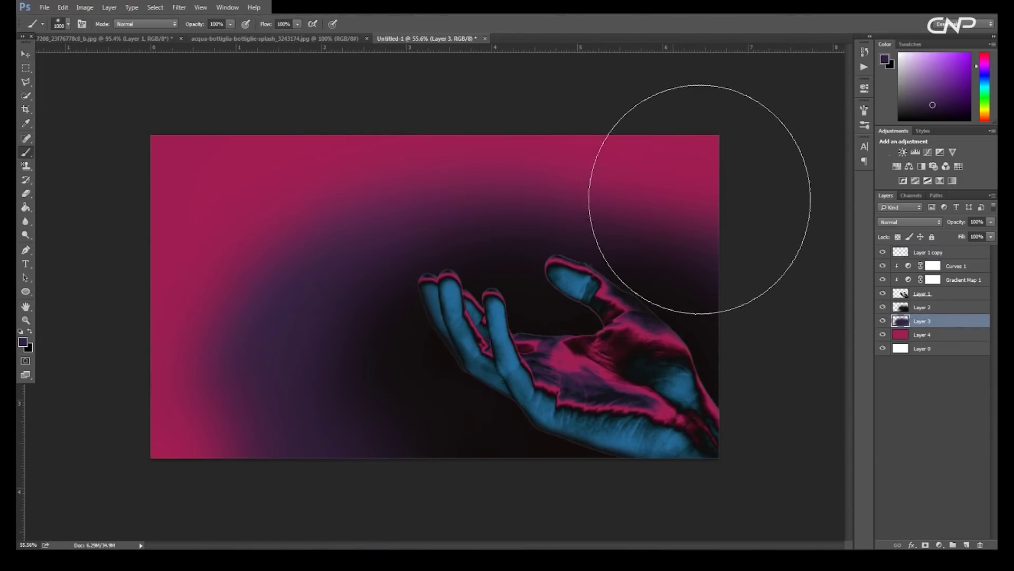
pyautogui.moveTo(700, 199)
pyautogui.mouseDown()
pyautogui.moveTo(221, 328)
pyautogui.moveTo(431, 419)
pyautogui.mouseUp()
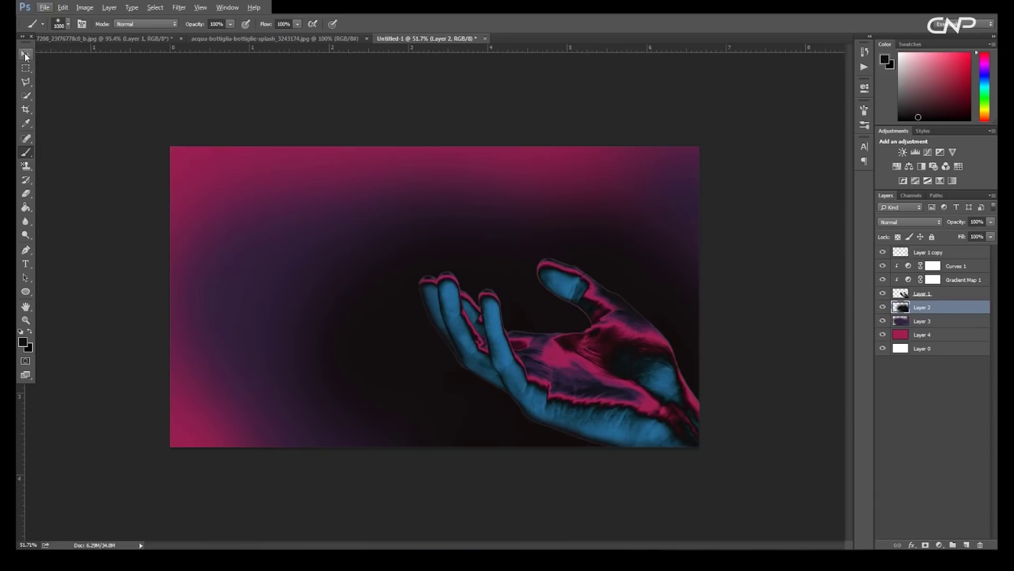
# Step: Switch to the bottle splash image and convert its locked Background into a regular layer
pyautogui.click(26, 57)
pyautogui.scroll(3, 644, 456)
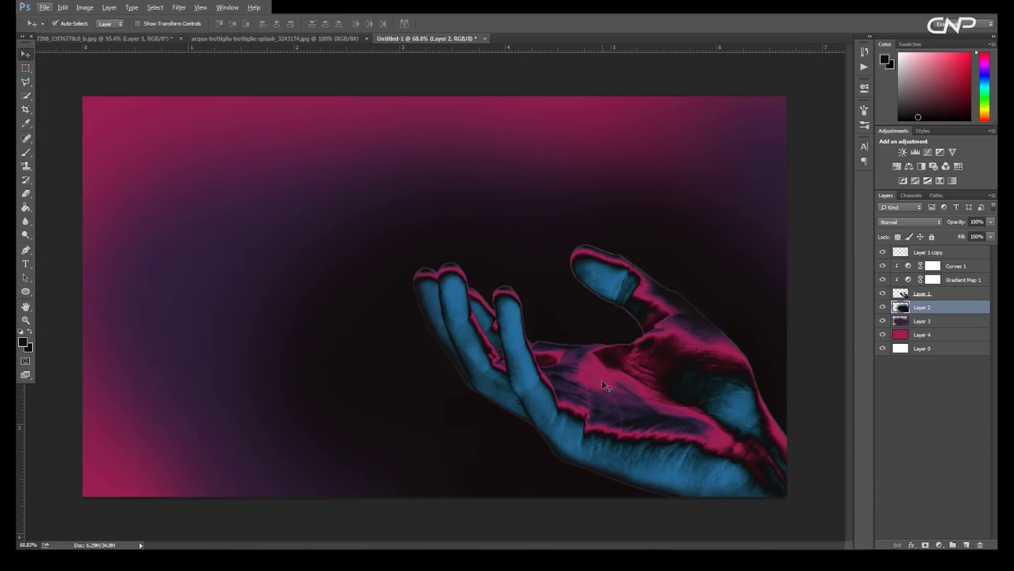
pyautogui.click(203, 38)
pyautogui.scroll(1, 410, 337)
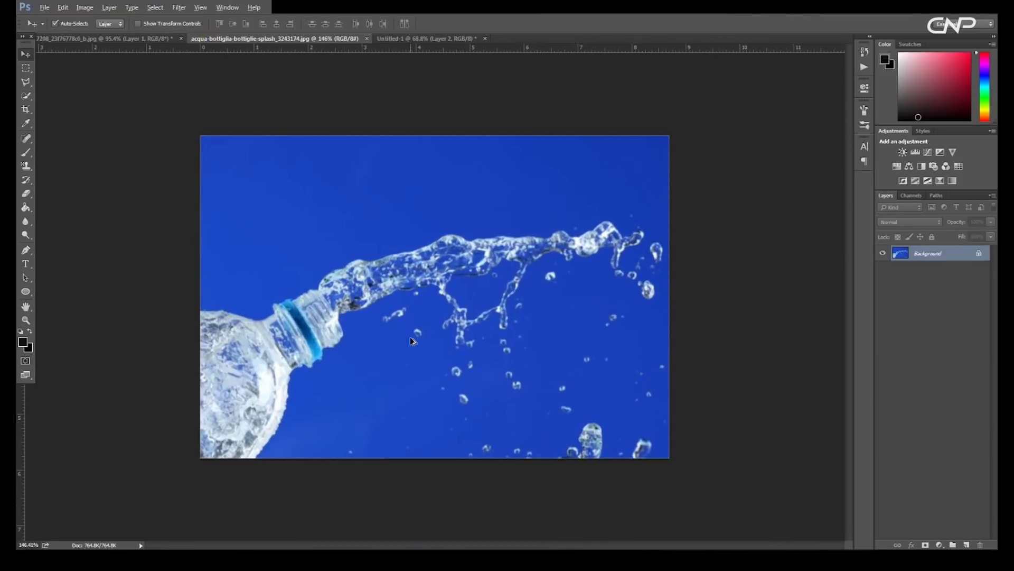
pyautogui.doubleClick(960, 259)
pyautogui.click(602, 179)
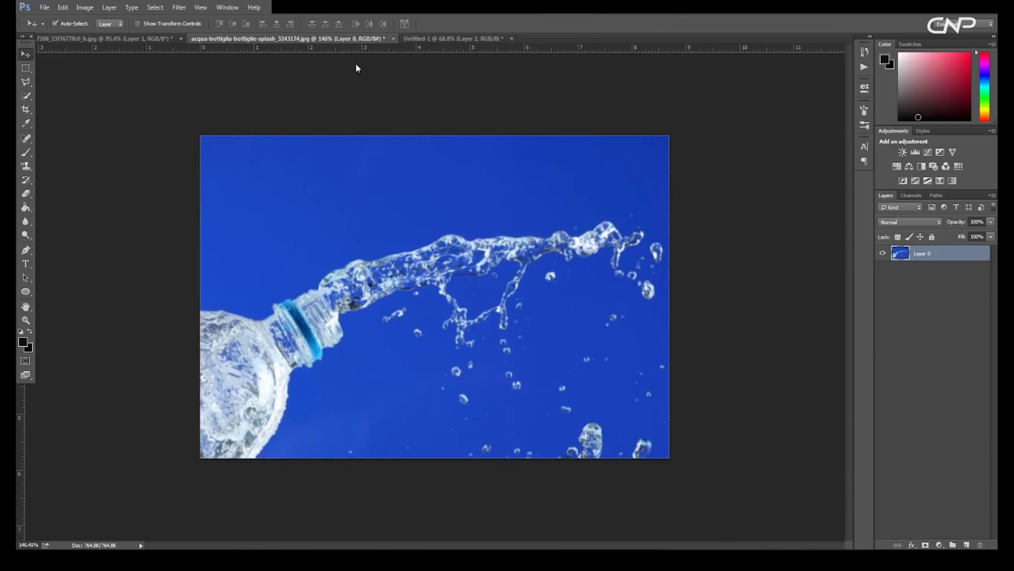
# Step: Select the splash photo's blue backdrop with Color Range, delete it and deselect
pyautogui.click(179, 7)
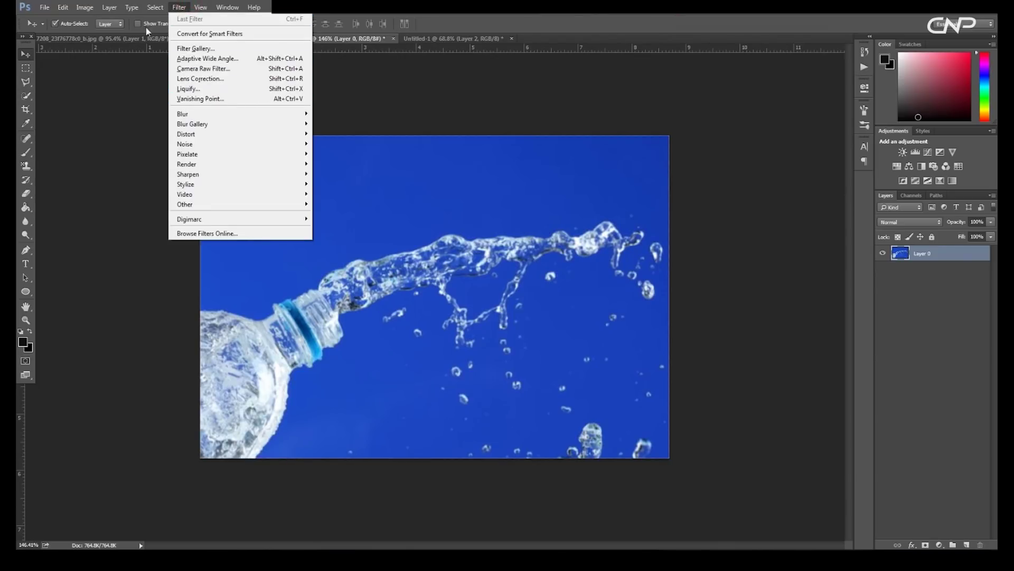
pyautogui.moveTo(154, 6)
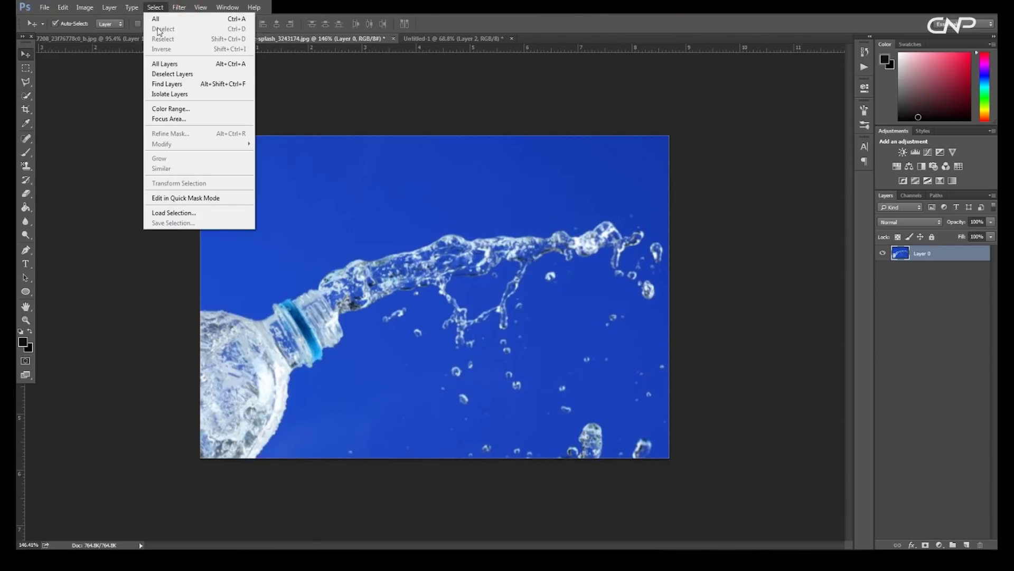
pyautogui.click(170, 110)
pyautogui.click(517, 204)
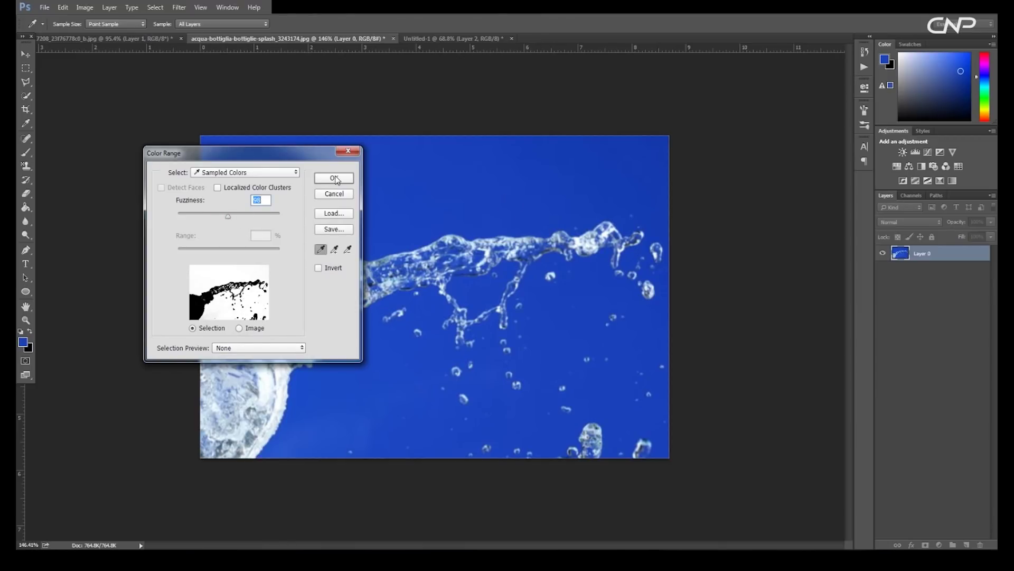
pyautogui.click(335, 178)
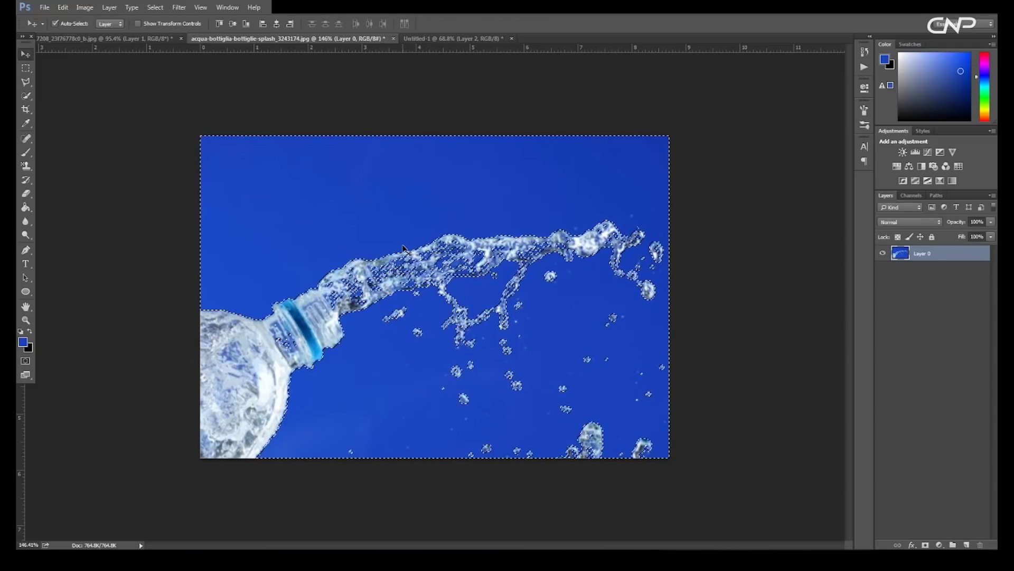
pyautogui.press('Delete')
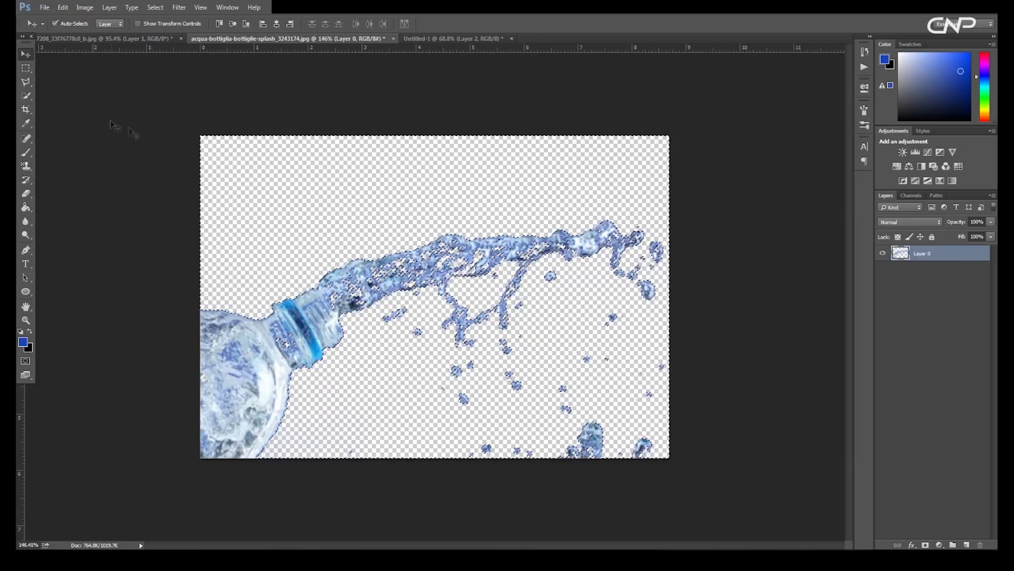
pyautogui.hotkey('ctrl', 'd')
# Step: Erase the bottle from the cut-out, keeping only the water stream and its droplets
pyautogui.press('e')
pyautogui.moveTo(286, 327); pyautogui.dragTo(349, 337)
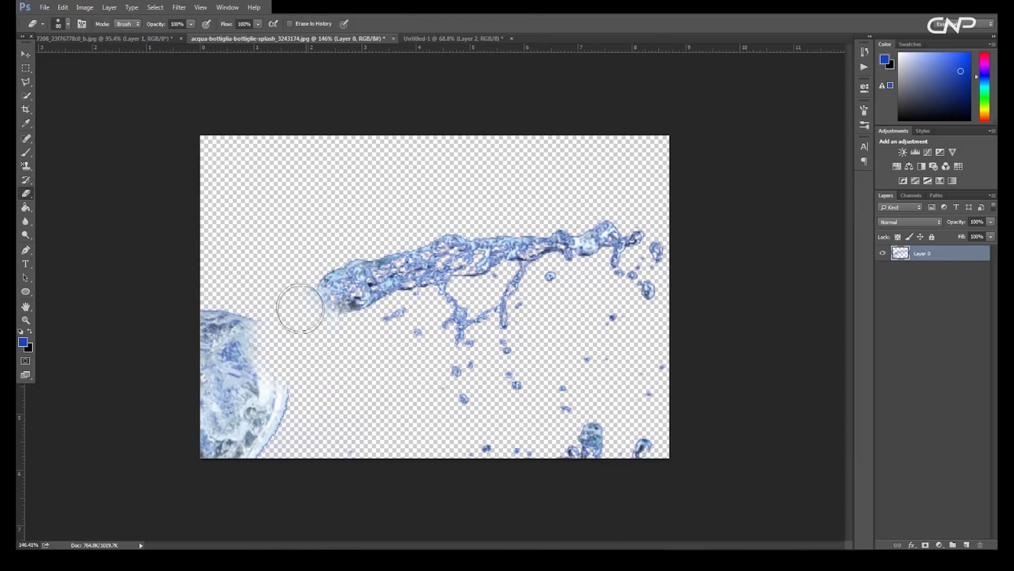
pyautogui.moveTo(268, 416); pyautogui.dragTo(227, 434)
pyautogui.moveTo(336, 412)
pyautogui.mouseDown()
pyautogui.moveTo(177, 402)
pyautogui.moveTo(277, 423)
pyautogui.mouseUp()
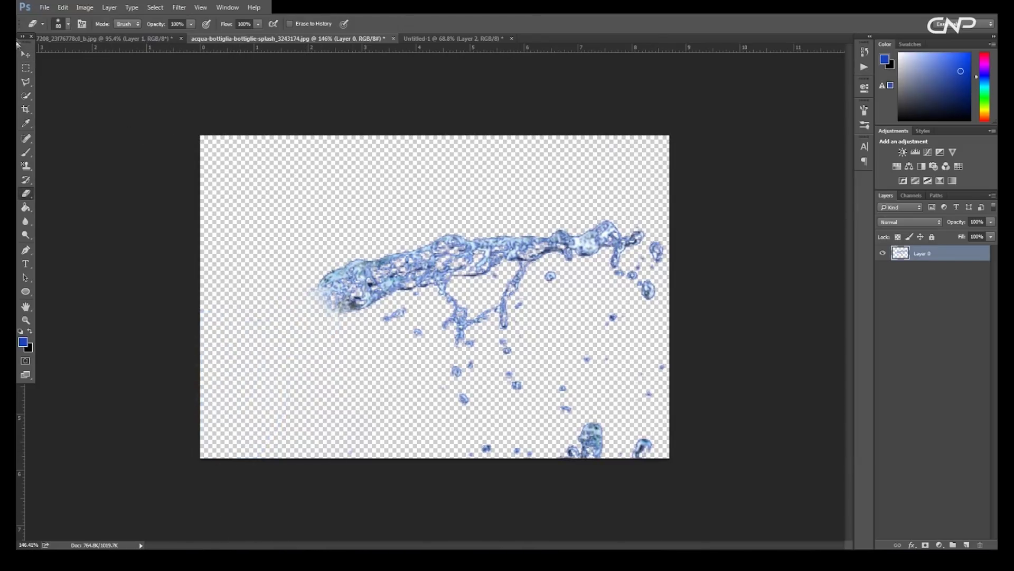
# Step: Bring the water splash into the Untitled-1 poster above the fingertips and erase its lowest stray drops
pyautogui.click(26, 55)
pyautogui.moveTo(435, 269); pyautogui.dragTo(459, 299)
pyautogui.moveTo(389, 273); pyautogui.dragTo(374, 197)
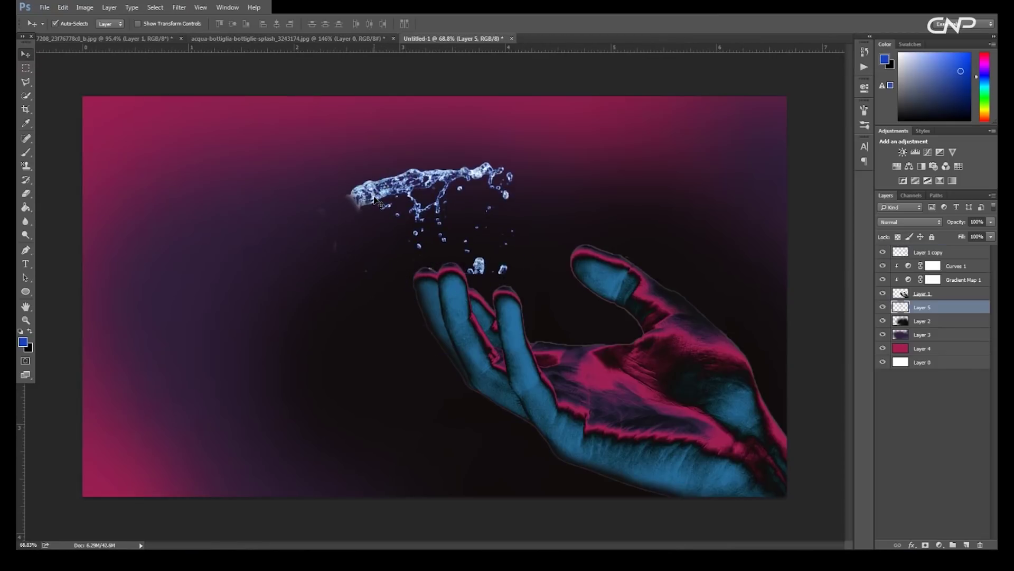
pyautogui.press('e')
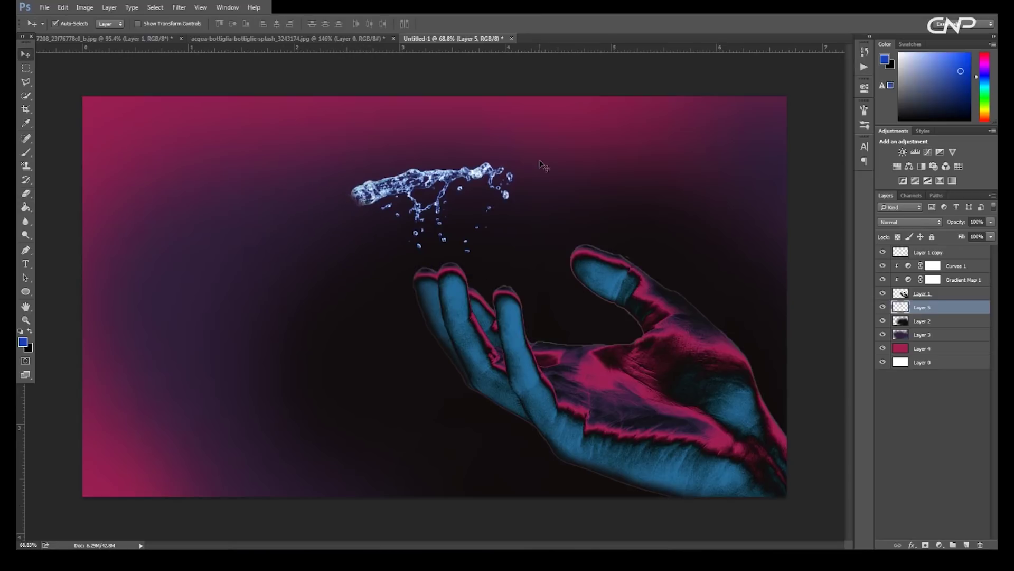
# Step: Flip the splash on Layer 5 horizontally by transforming its width to -100%, and apply the transformation
pyautogui.hotkey('ctrl', 't')
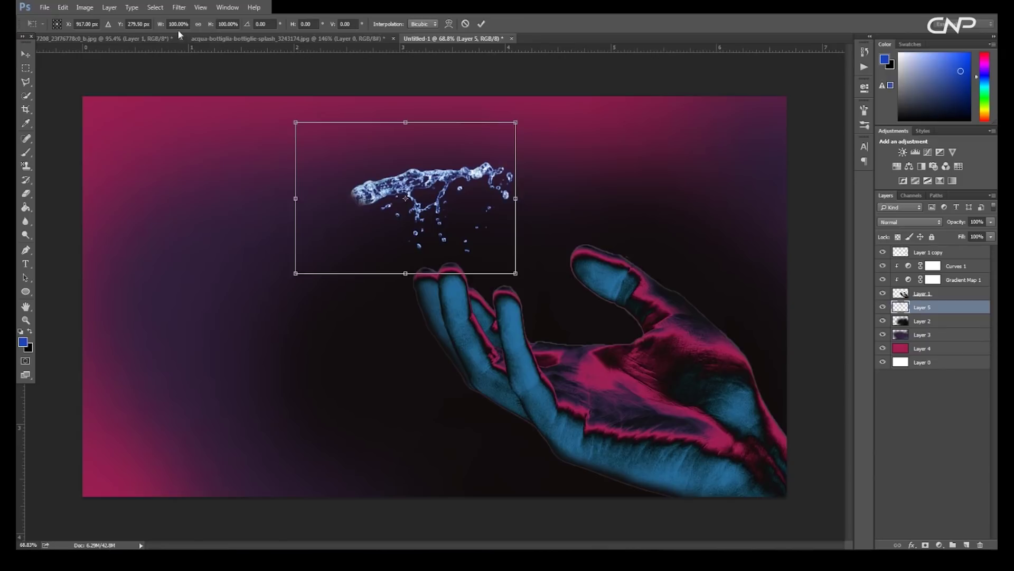
pyautogui.click(168, 24)
pyautogui.write('-100')
pyautogui.press('Return')
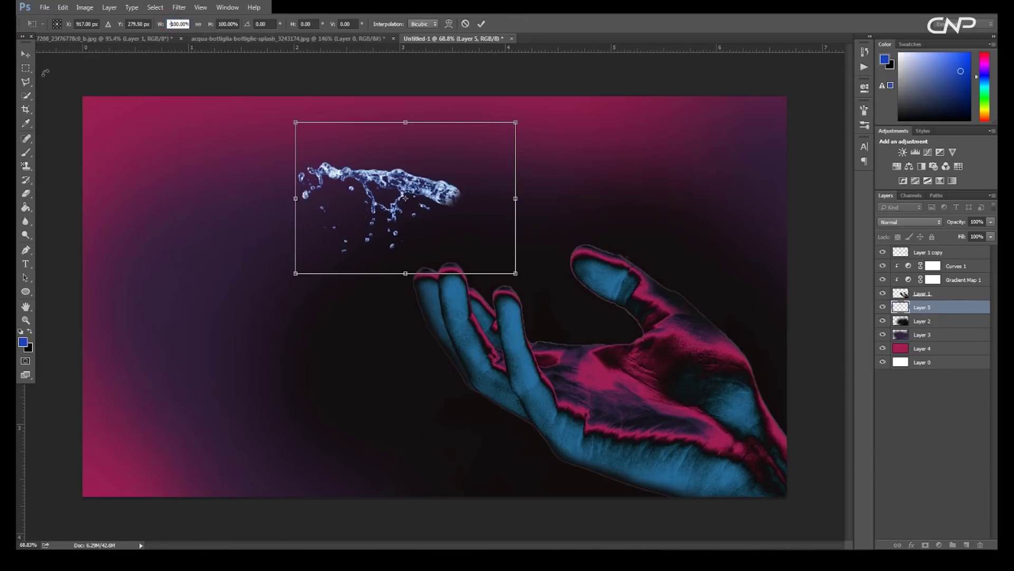
pyautogui.click(25, 54)
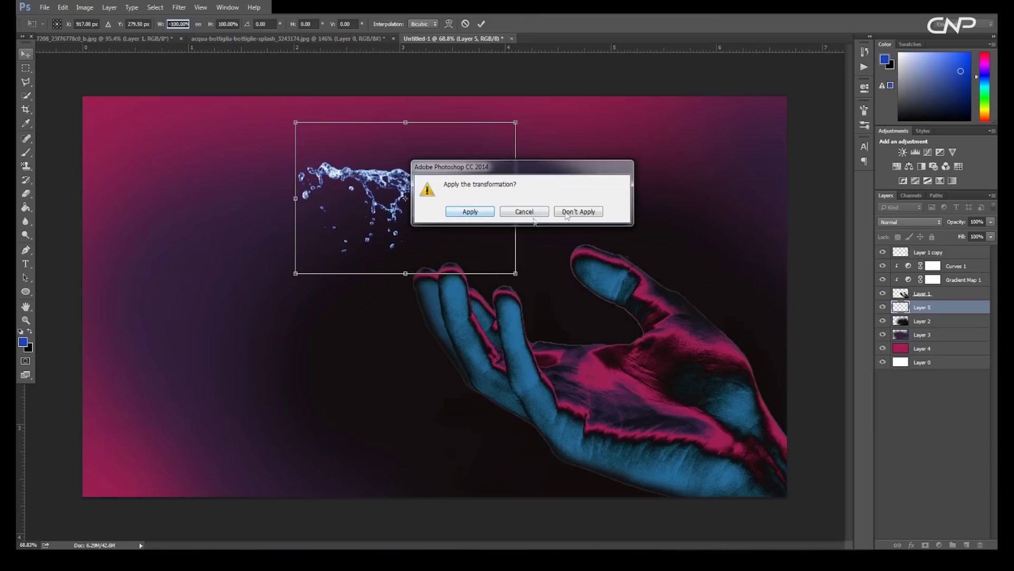
pyautogui.click(473, 212)
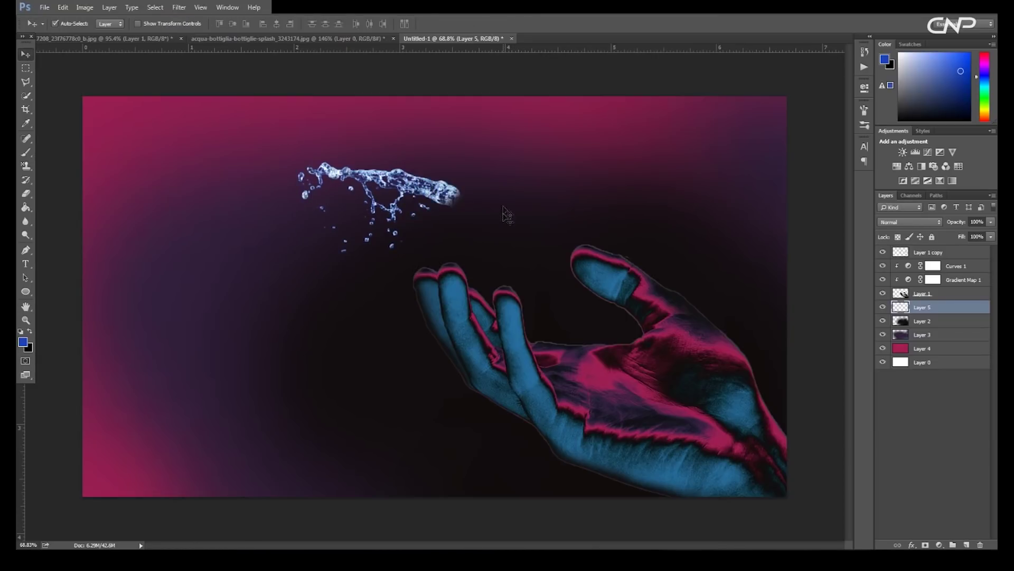
# Step: Enlarge the splash, rotate it about 50° and place it over the fingers, with Layer 5 above all other layers
pyautogui.hotkey('ctrl', 't')
pyautogui.moveTo(515, 122); pyautogui.dragTo(608, 60)
pyautogui.moveTo(490, 379); pyautogui.dragTo(501, 310)
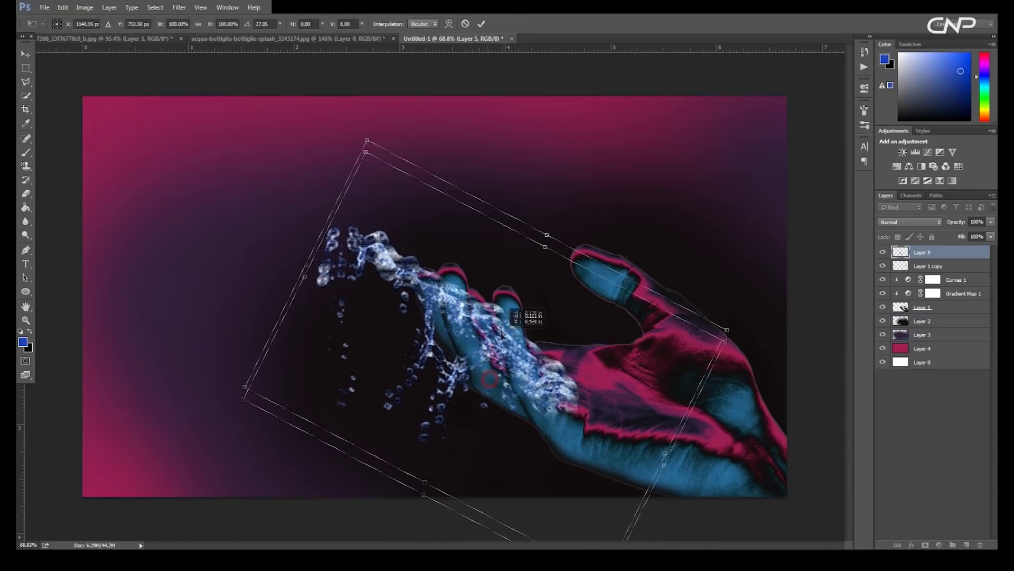
pyautogui.moveTo(747, 280); pyautogui.dragTo(755, 387)
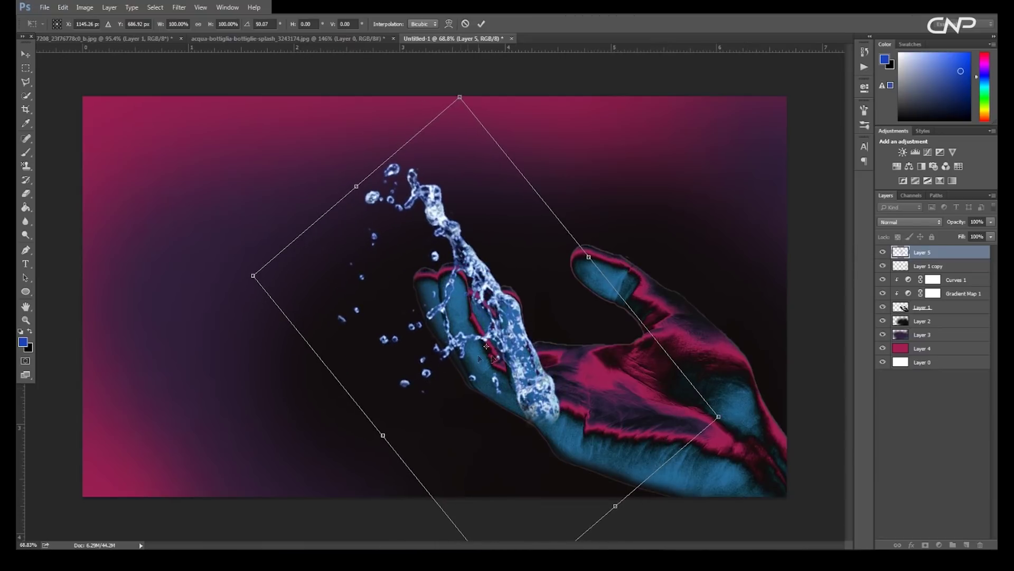
pyautogui.moveTo(494, 359)
pyautogui.mouseDown()
pyautogui.moveTo(504, 341)
pyautogui.moveTo(501, 355)
pyautogui.mouseUp()
pyautogui.press('Return')
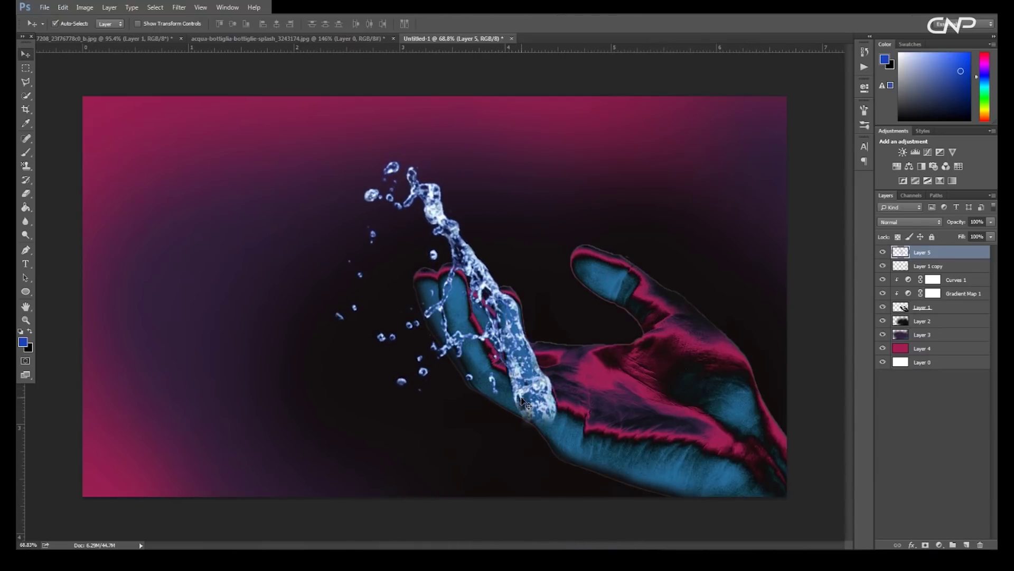
# Step: Erase the lower part of the splash over the finger so the water blends into the finger's edge
pyautogui.press('e')
pyautogui.moveTo(525, 404)
pyautogui.mouseDown()
pyautogui.moveTo(537, 420)
pyautogui.moveTo(497, 313)
pyautogui.moveTo(528, 436)
pyautogui.mouseUp()
pyautogui.moveTo(493, 337)
pyautogui.mouseDown()
pyautogui.moveTo(508, 405)
pyautogui.moveTo(530, 428)
pyautogui.moveTo(491, 409)
pyautogui.moveTo(530, 415)
pyautogui.mouseUp()
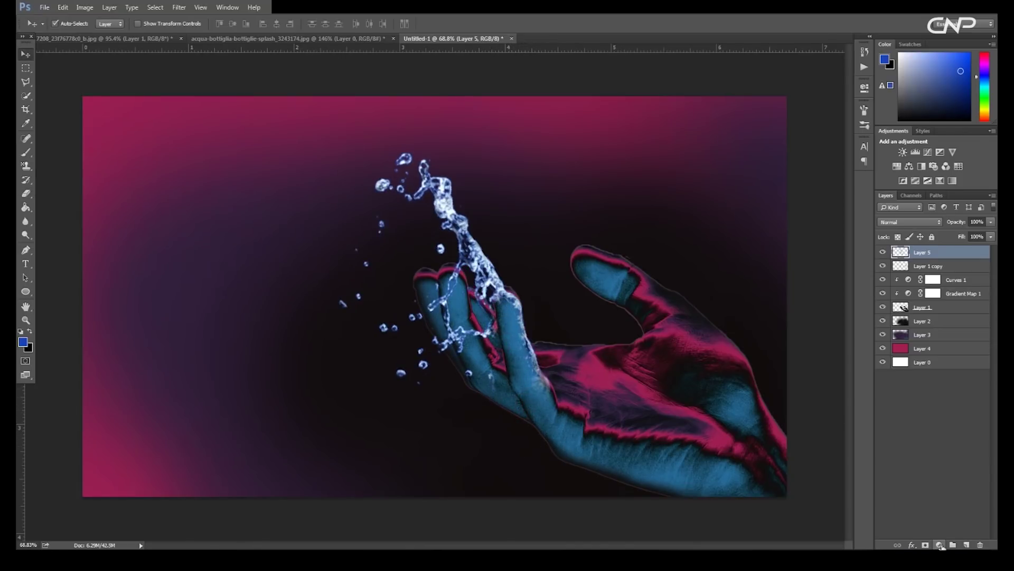
# Step: Add a Gradient Map adjustment above Layer 5 with a gradient running from 3386b2 to b32867
pyautogui.click(939, 544)
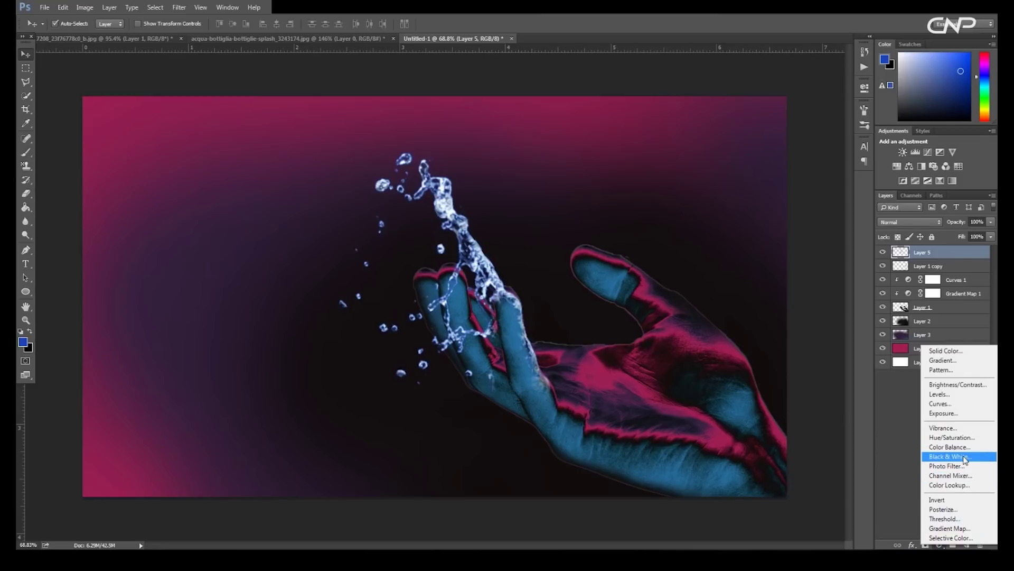
pyautogui.click(951, 528)
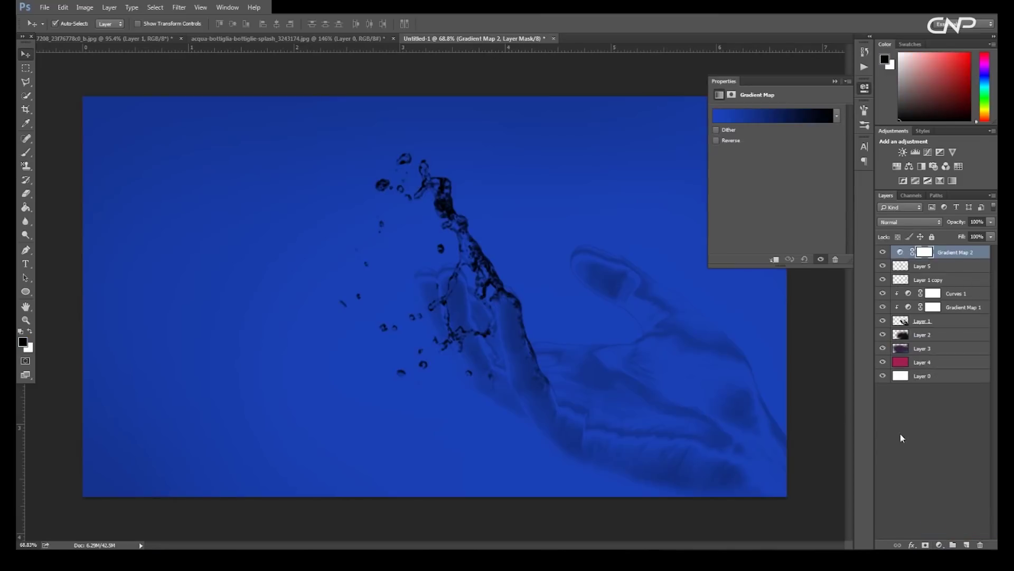
pyautogui.click(756, 120)
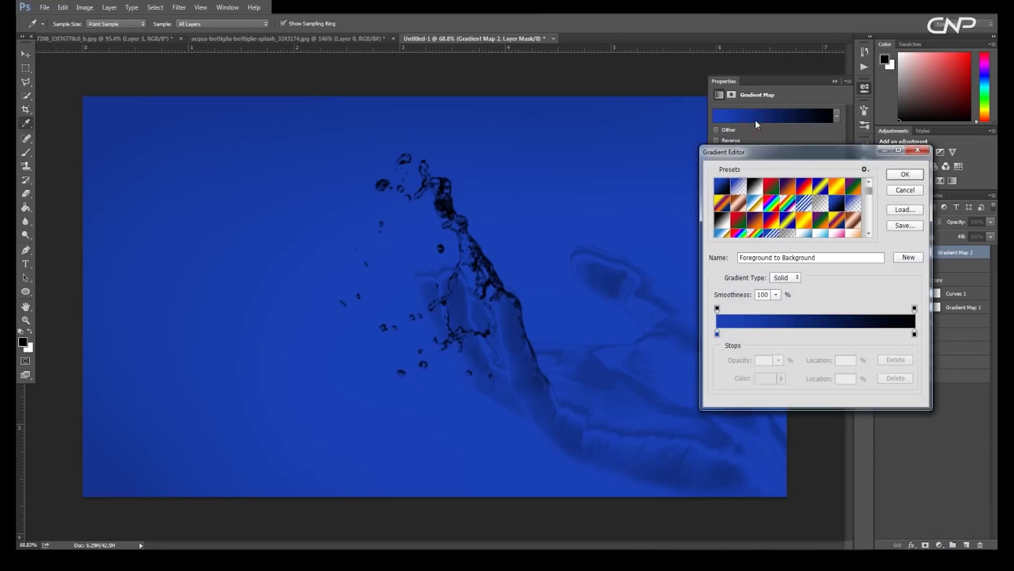
pyautogui.doubleClick(717, 333)
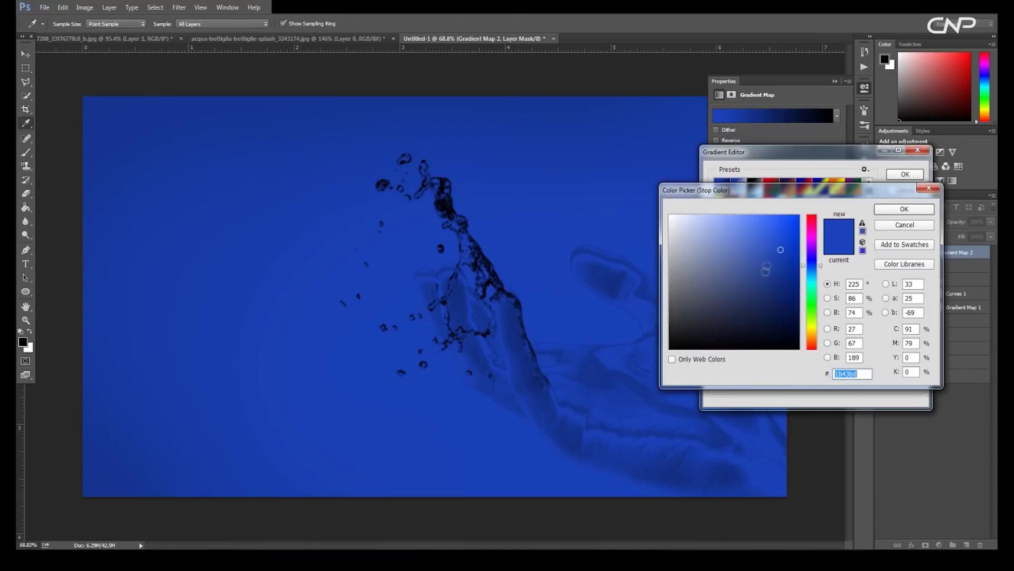
pyautogui.write('3386b2')
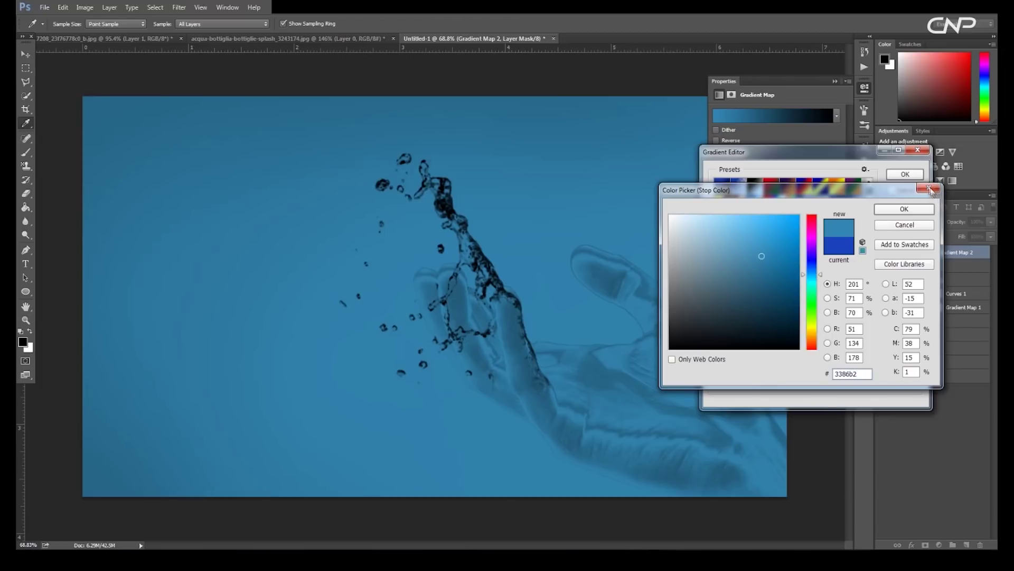
pyautogui.click(904, 209)
pyautogui.doubleClick(915, 335)
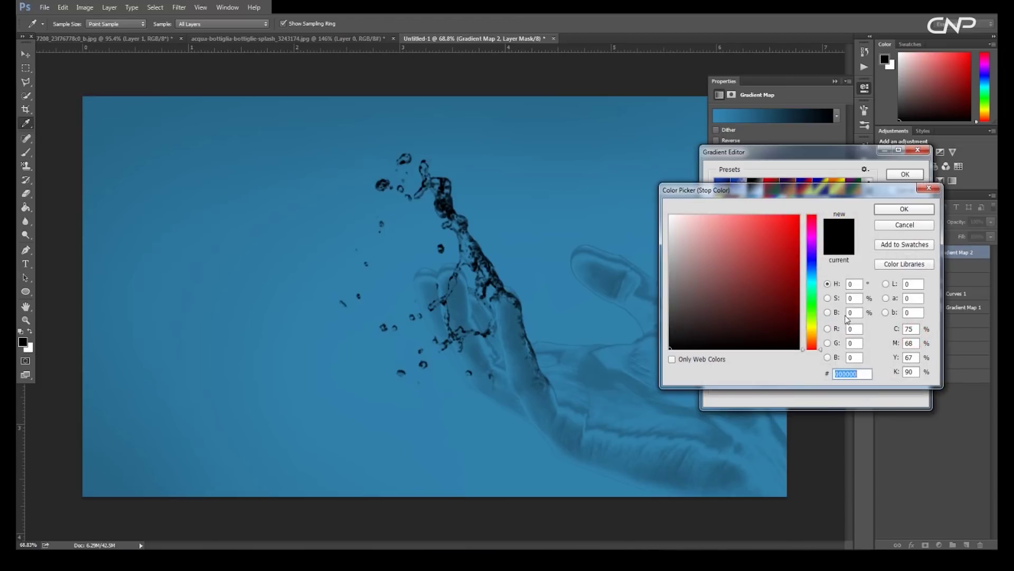
pyautogui.write('b32867')
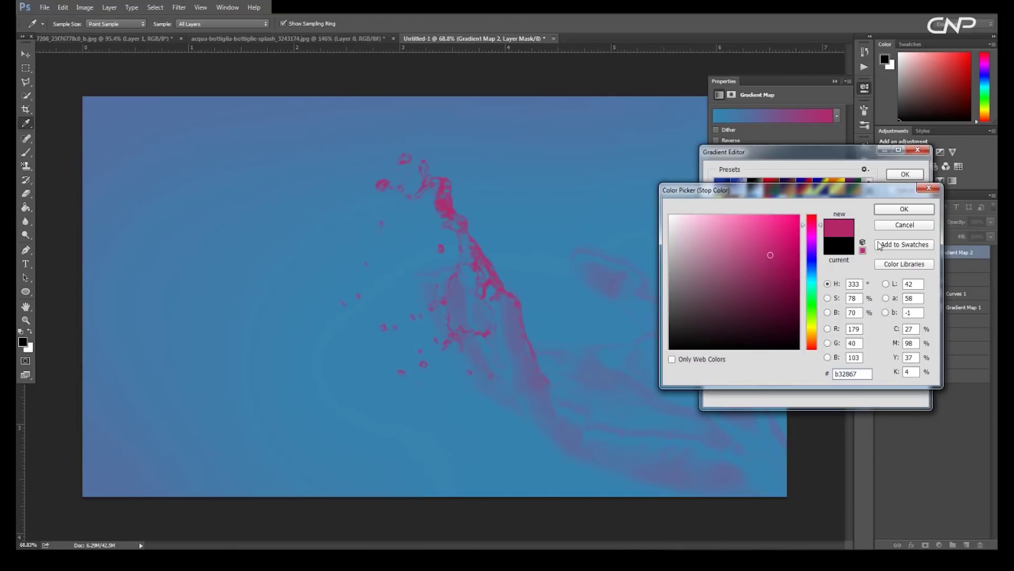
pyautogui.click(905, 208)
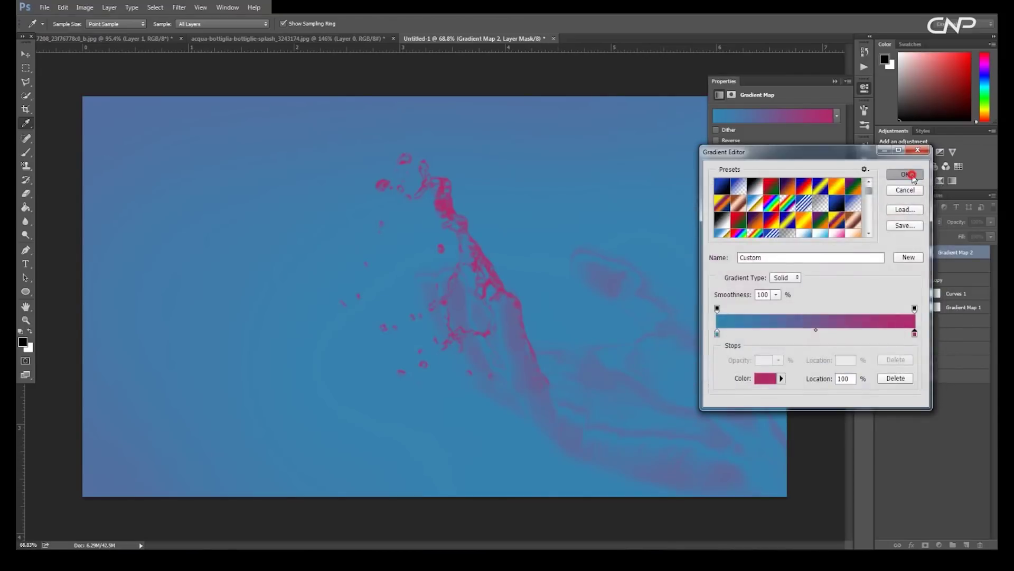
pyautogui.click(905, 174)
# Step: Clip Gradient Map 2 to the splash on Layer 5 and open its gradient for editing
pyautogui.rightClick(877, 252)
pyautogui.click(907, 330)
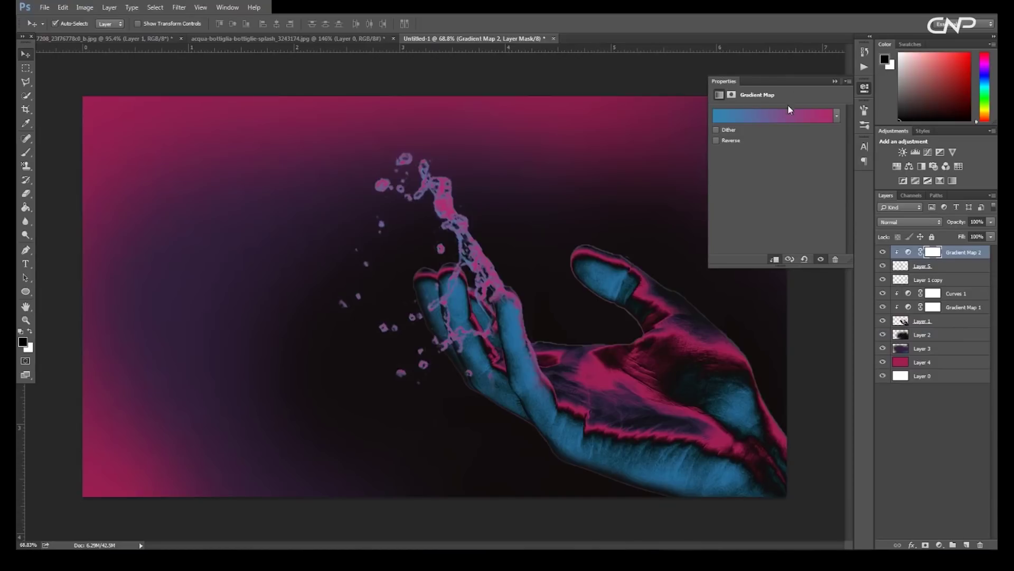
pyautogui.click(773, 117)
pyautogui.doubleClick(918, 341)
pyautogui.click(579, 151)
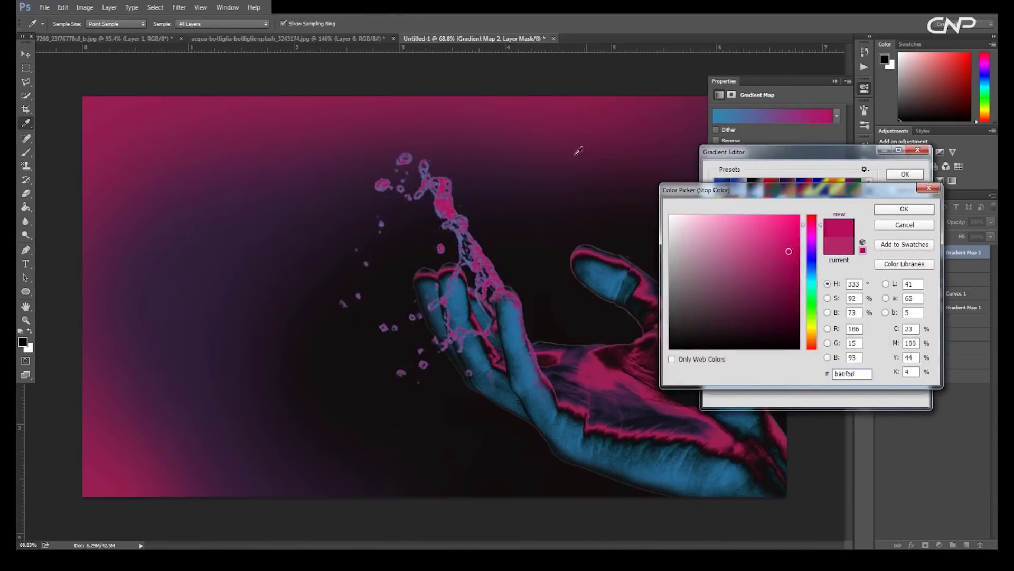
pyautogui.click(904, 224)
# Step: Darken the blue stop of Gradient Map 2's gradient and move it to the 26% location
pyautogui.doubleClick(721, 342)
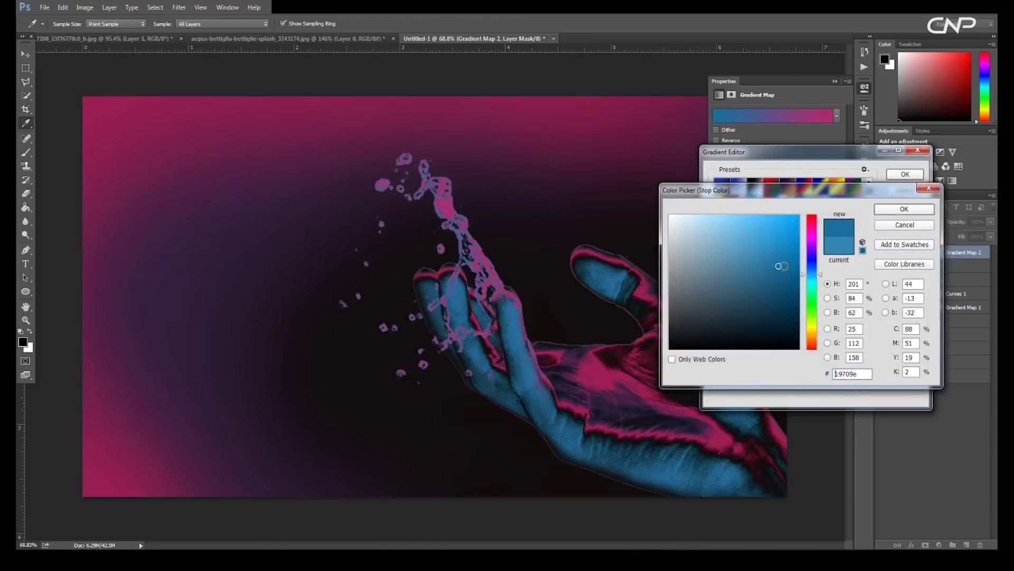
pyautogui.click(904, 208)
pyautogui.moveTo(718, 334); pyautogui.dragTo(769, 338)
pyautogui.doubleClick(766, 334)
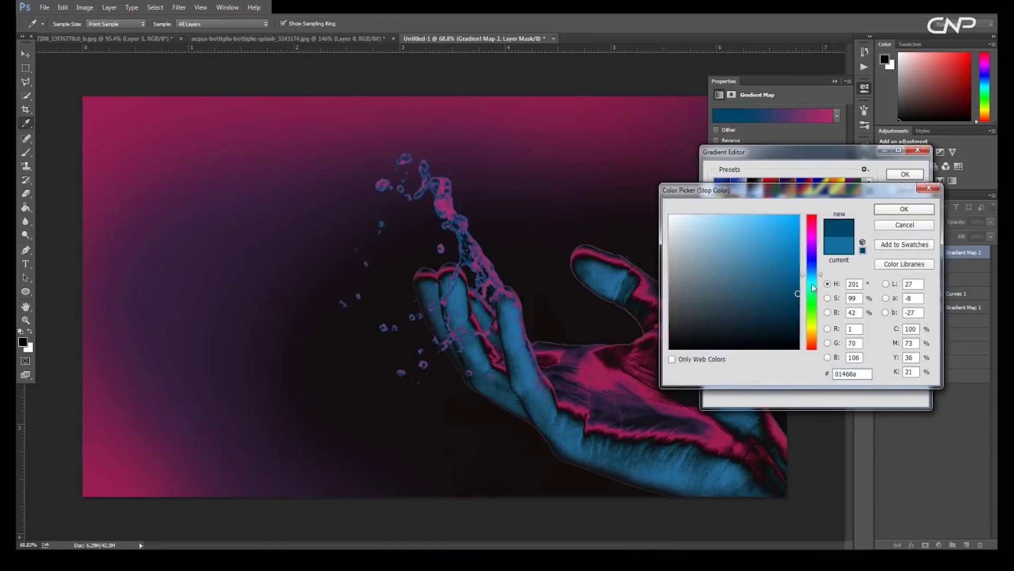
pyautogui.click(786, 258)
pyautogui.click(905, 208)
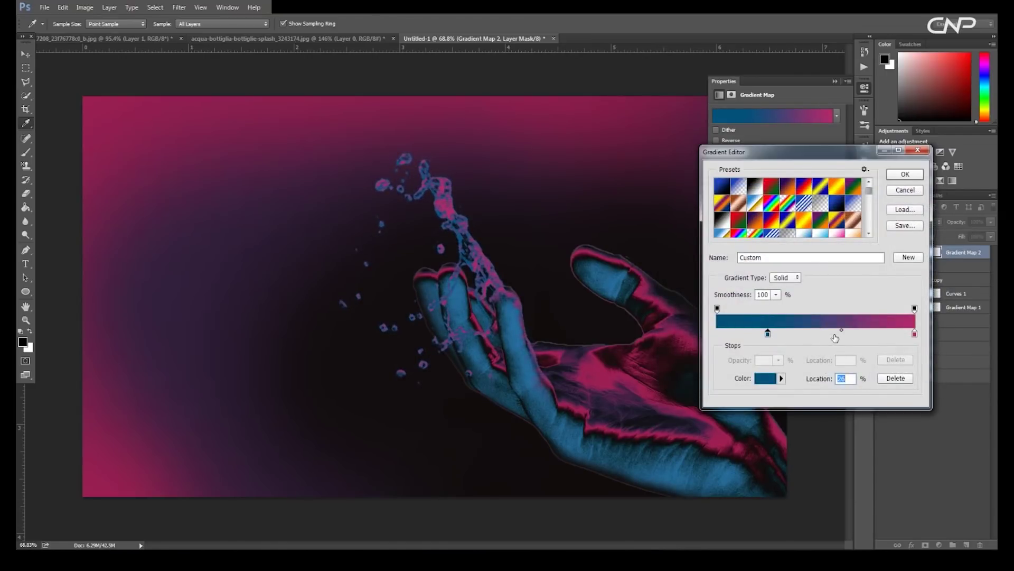
# Step: Add a 121212 near-black colour stop between the blue and pink stops of Gradient Map 2's gradient
pyautogui.click(832, 336)
pyautogui.doubleClick(831, 334)
pyautogui.write('121212')
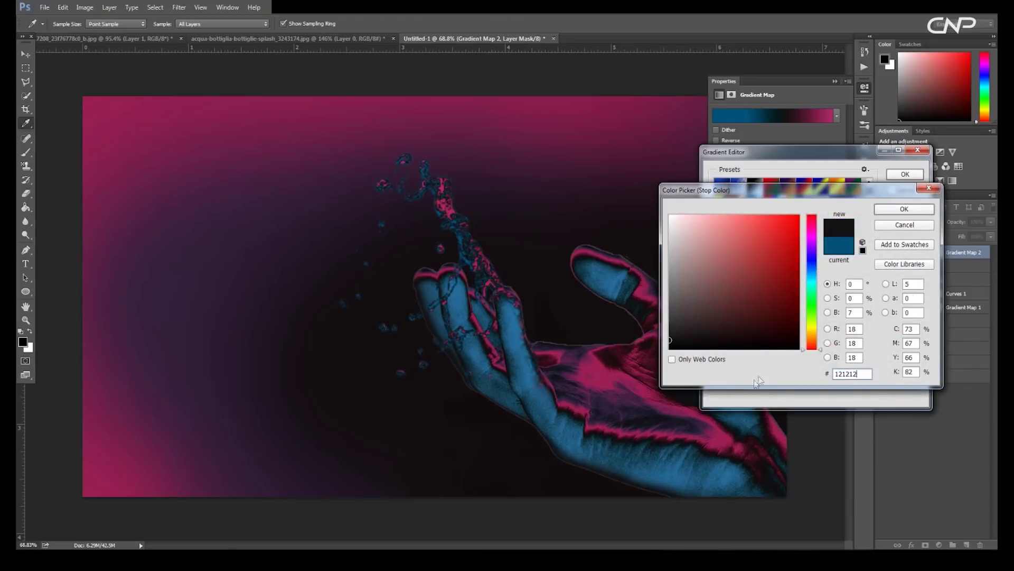
pyautogui.click(904, 209)
# Step: Set the gradient's blue stop to the 16% location and the near-black stop to 55%, and apply the gradient
pyautogui.moveTo(831, 333); pyautogui.dragTo(849, 333)
pyautogui.moveTo(767, 333); pyautogui.dragTo(748, 334)
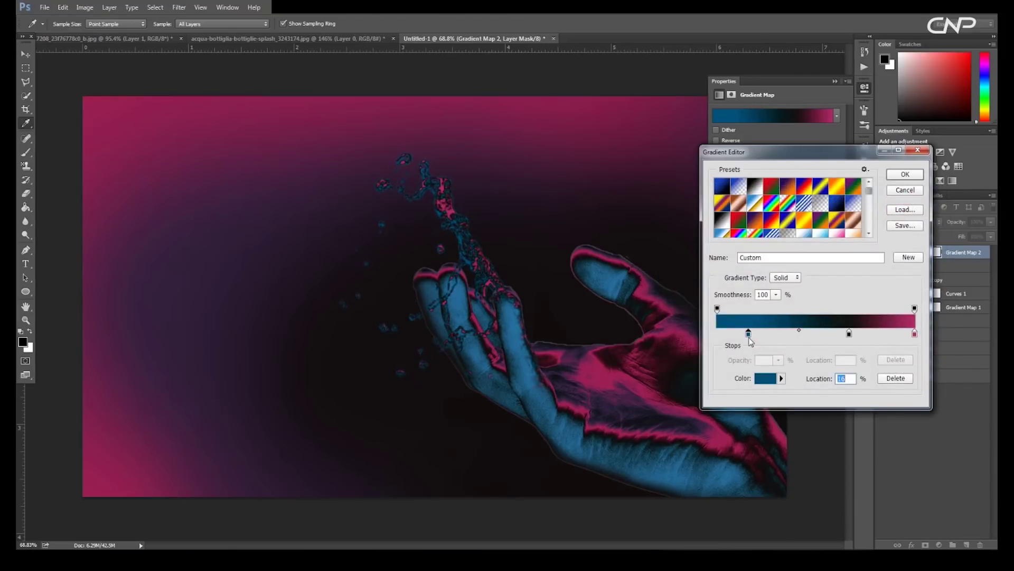
pyautogui.moveTo(850, 336); pyautogui.dragTo(827, 335)
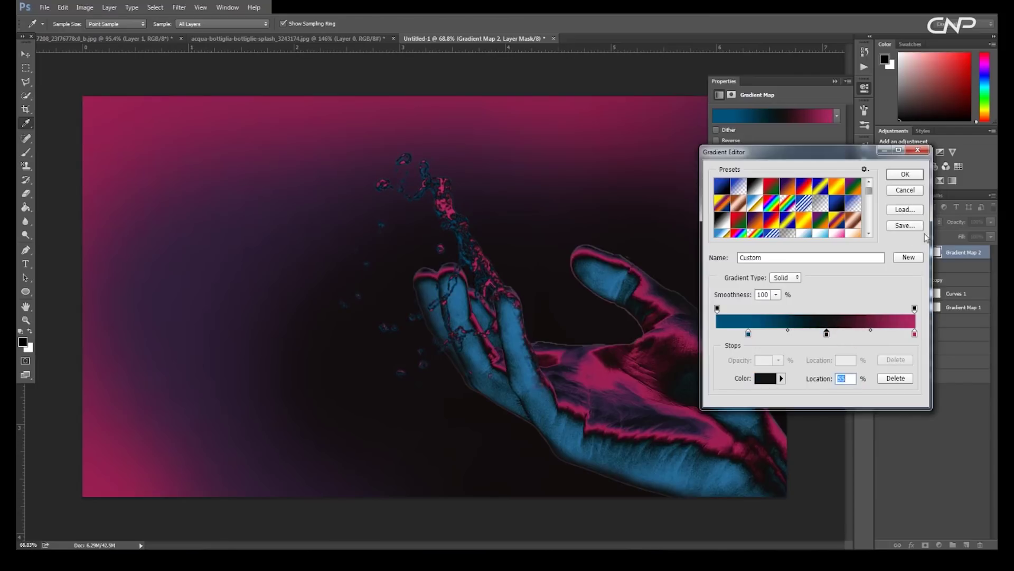
pyautogui.click(905, 175)
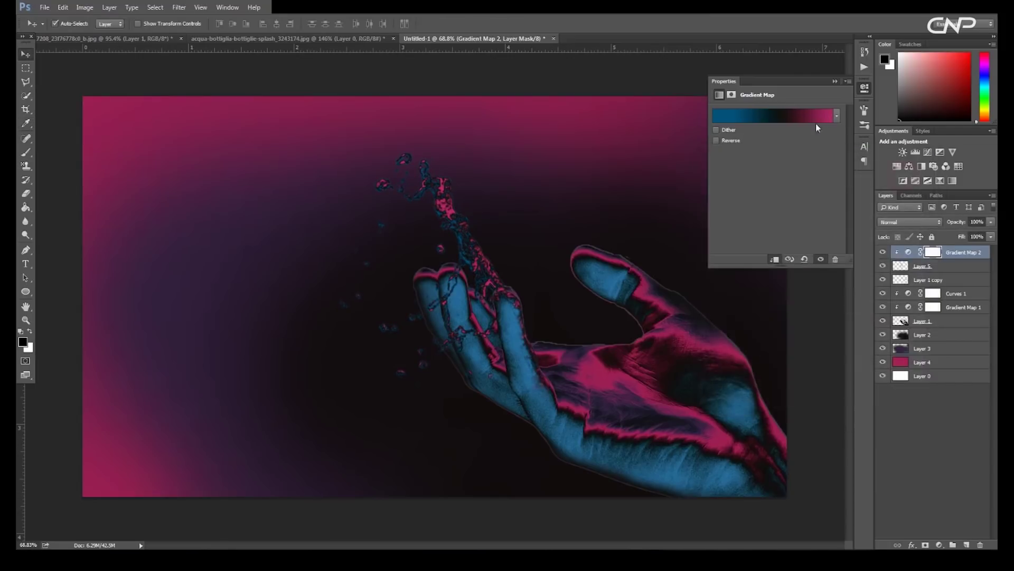
pyautogui.click(834, 82)
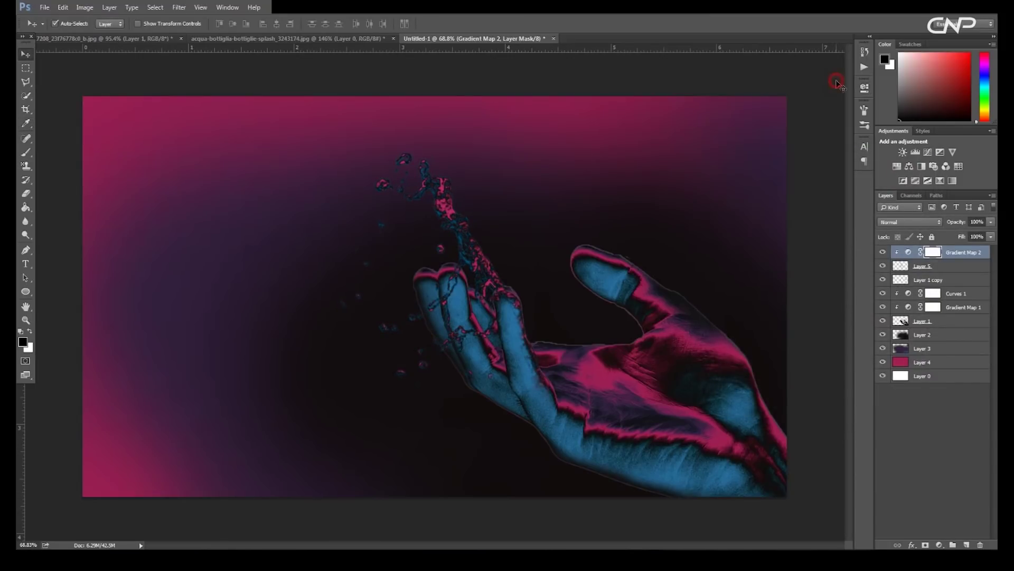
# Step: Group Layer 5 with Gradient Map 2, duplicate the group, and merge the duplicate into a single layer
pyautogui.click(25, 68)
pyautogui.click(965, 272)
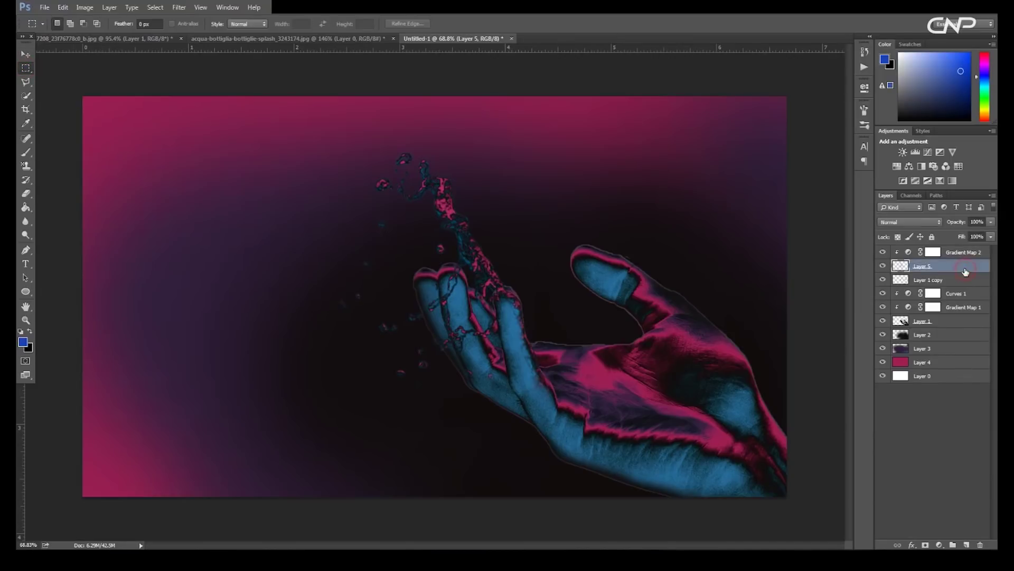
pyautogui.keyDown('shift'); pyautogui.click(964, 254); pyautogui.keyUp('shift')
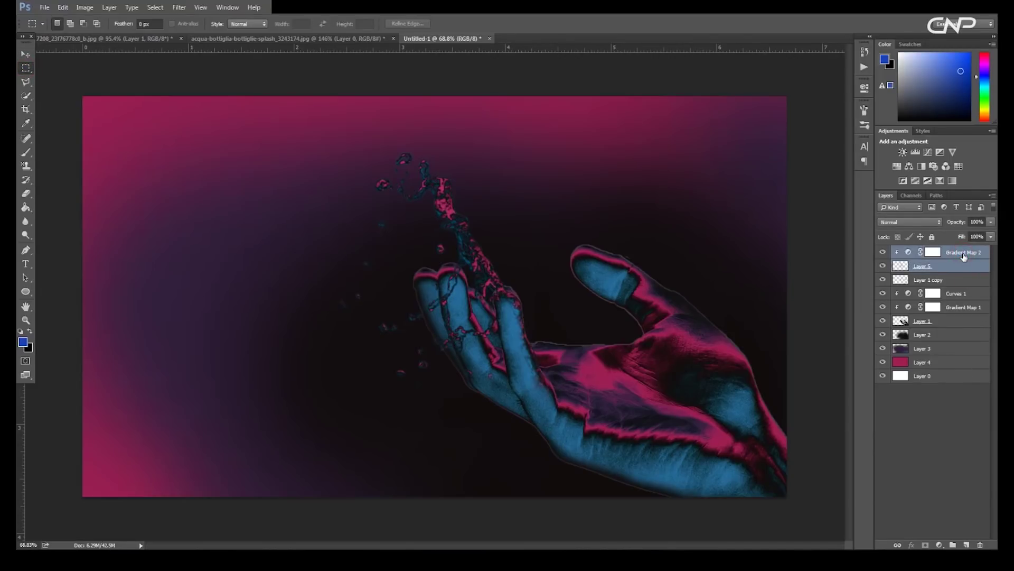
pyautogui.hotkey('ctrl', 'g')
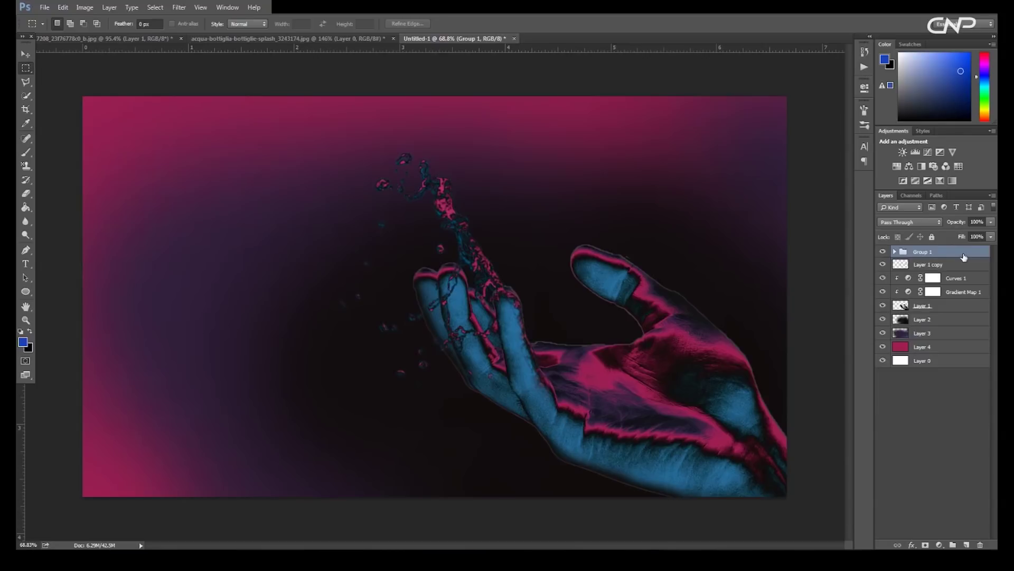
pyautogui.hotkey('ctrl', 'j')
pyautogui.hotkey('ctrl', 'e')
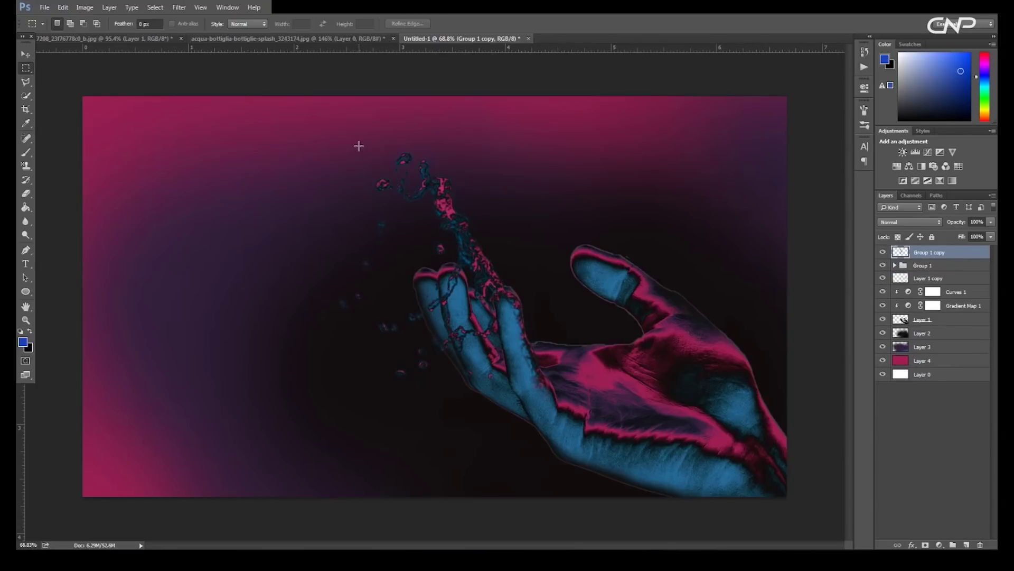
# Step: Copy the upper part of the merged splash to a new layer and move it down onto the palm
pyautogui.moveTo(331, 136); pyautogui.dragTo(478, 233)
pyautogui.hotkey('ctrl', 'j')
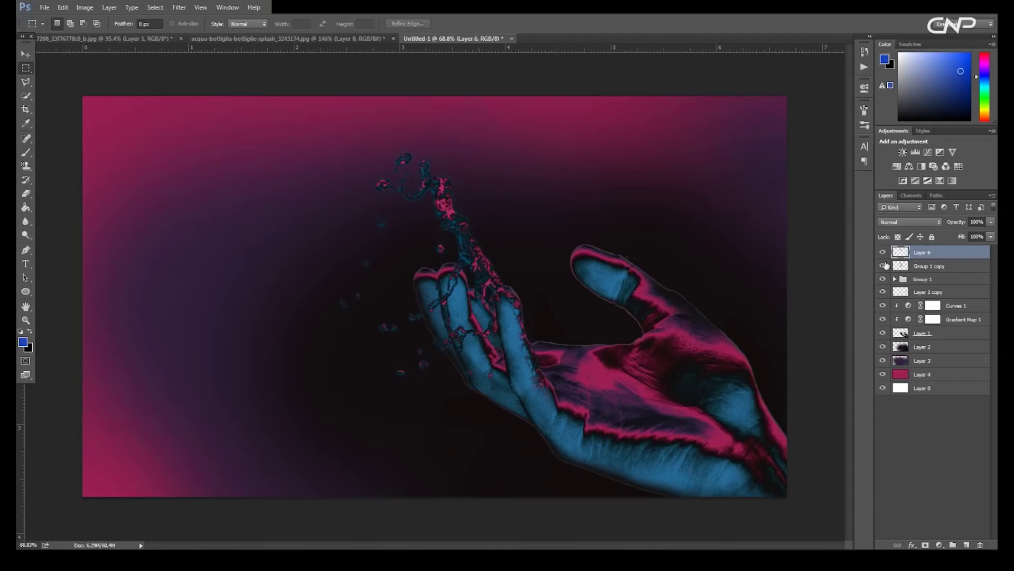
pyautogui.press('v')
pyautogui.moveTo(427, 204); pyautogui.dragTo(554, 437)
# Step: Rotate and reposition the copied splash so it follows the palm at the base of the fingers
pyautogui.hotkey('ctrl', 't')
pyautogui.moveTo(632, 354); pyautogui.dragTo(601, 314)
pyautogui.moveTo(579, 392); pyautogui.dragTo(606, 375)
pyautogui.moveTo(632, 301); pyautogui.dragTo(622, 294)
pyautogui.moveTo(595, 382); pyautogui.dragTo(599, 392)
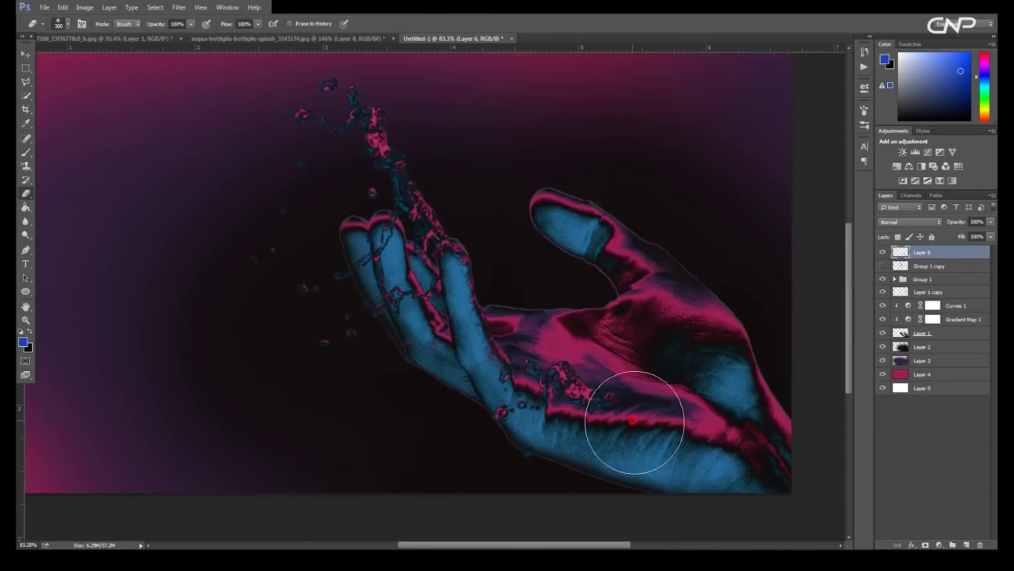
# Step: Duplicate the palm splash on Layer 6 and place the copy just below the fingers
pyautogui.scroll(-2, 584, 306)
pyautogui.press('v')
pyautogui.moveTo(608, 409)
pyautogui.mouseDown()
pyautogui.moveTo(507, 407)
pyautogui.moveTo(502, 427)
pyautogui.moveTo(515, 422)
pyautogui.moveTo(534, 469)
pyautogui.moveTo(550, 423)
pyautogui.moveTo(543, 452)
pyautogui.mouseUp()
pyautogui.press('e')
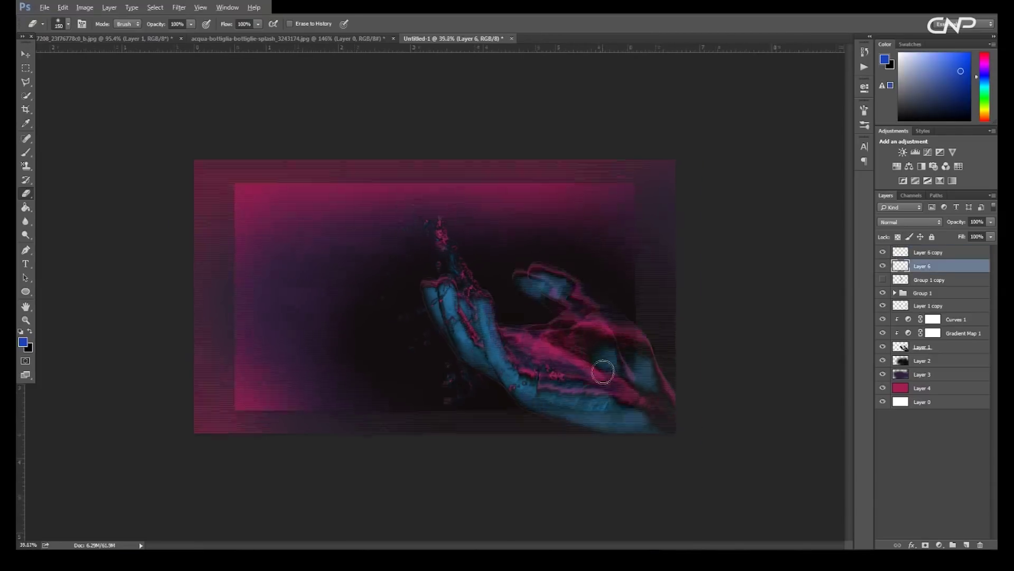
# Step: Outline the loose droplets beside the fingertips on Group 1 copy with a closed pen path and convert it to a selection
pyautogui.scroll(5, 603, 372)
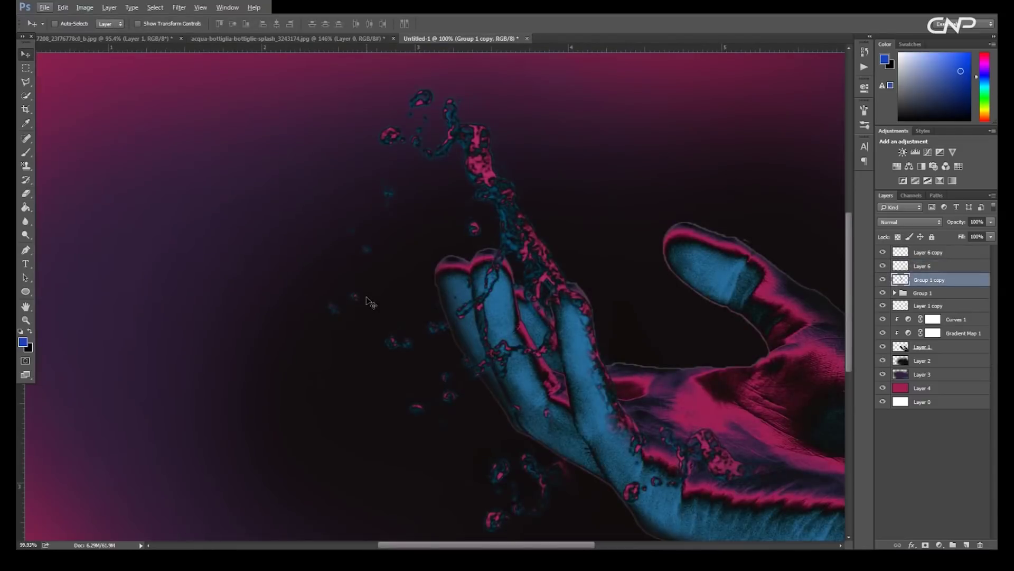
pyautogui.press('p')
pyautogui.click(313, 268)
pyautogui.click(366, 272)
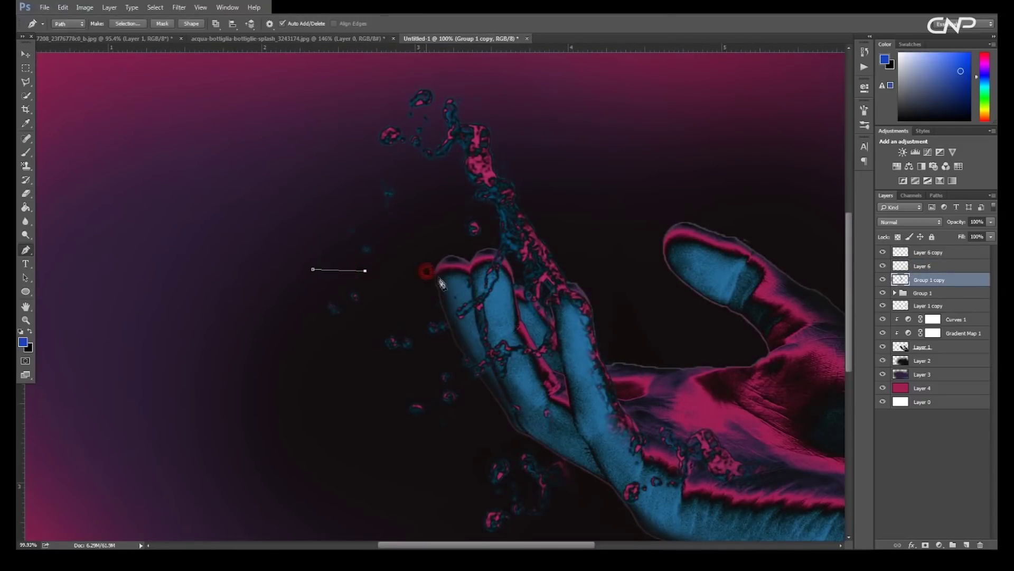
pyautogui.click(427, 271)
pyautogui.click(448, 284)
pyautogui.click(464, 335)
pyautogui.click(453, 366)
pyautogui.click(483, 392)
pyautogui.click(464, 427)
pyautogui.click(386, 444)
pyautogui.click(254, 336)
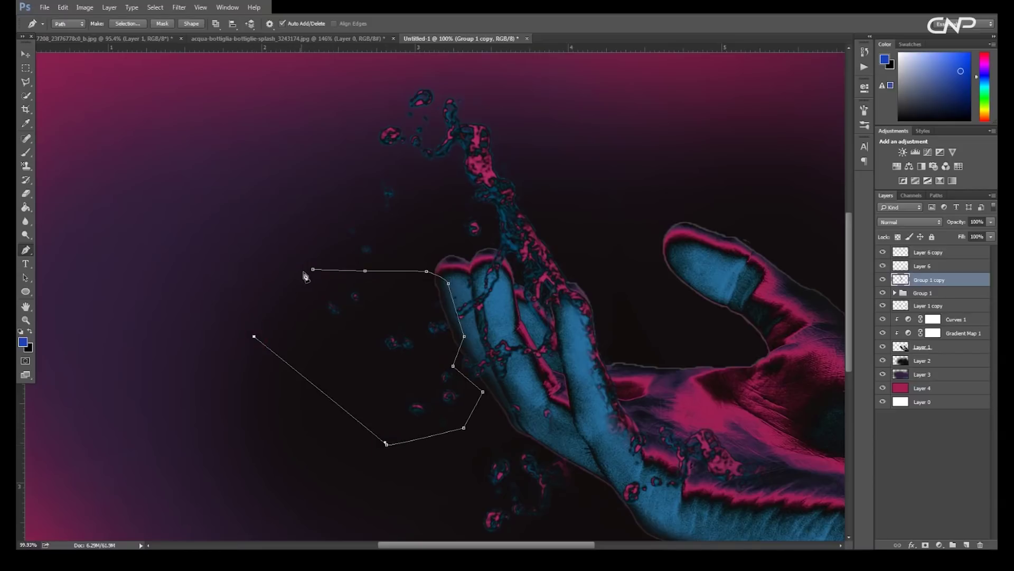
pyautogui.click(313, 271)
pyautogui.hotkey('ctrl', 'Return')
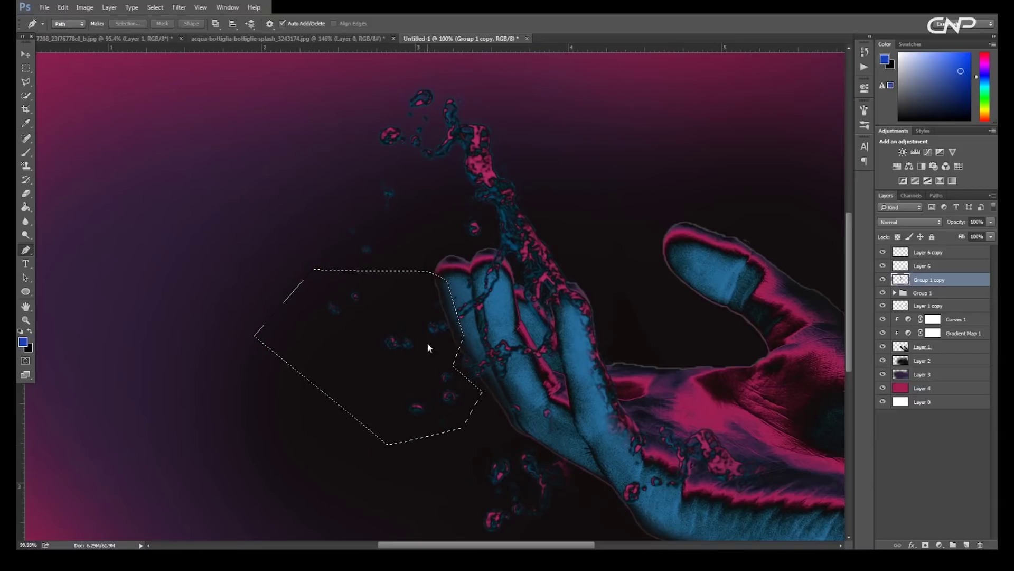
# Step: Enlarge the selected droplets beside the fingertips with Free Transform
pyautogui.hotkey('ctrl', 't')
pyautogui.press('Escape')
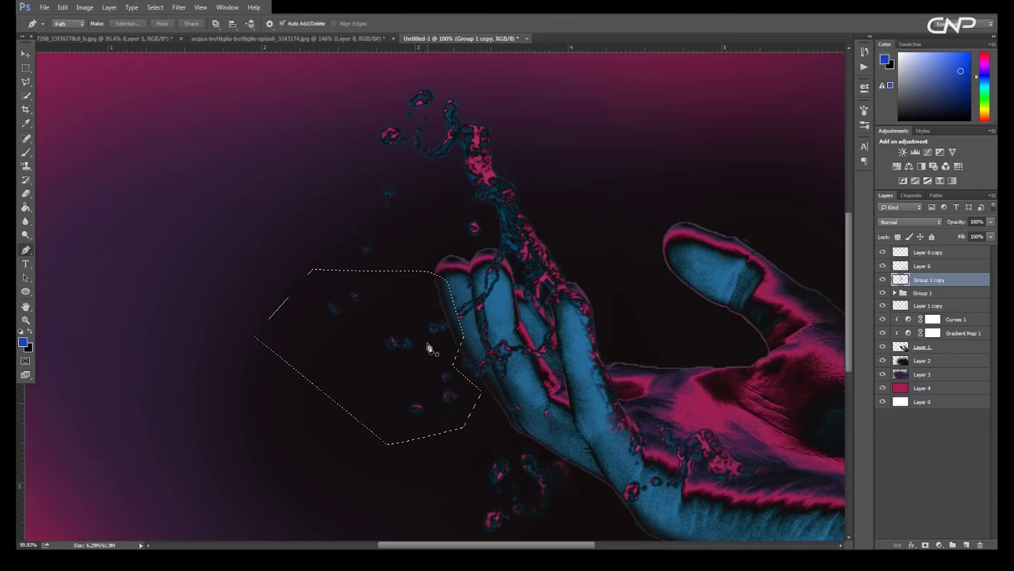
pyautogui.hotkey('ctrl', 't')
pyautogui.moveTo(482, 269); pyautogui.dragTo(510, 247)
pyautogui.press('Return')
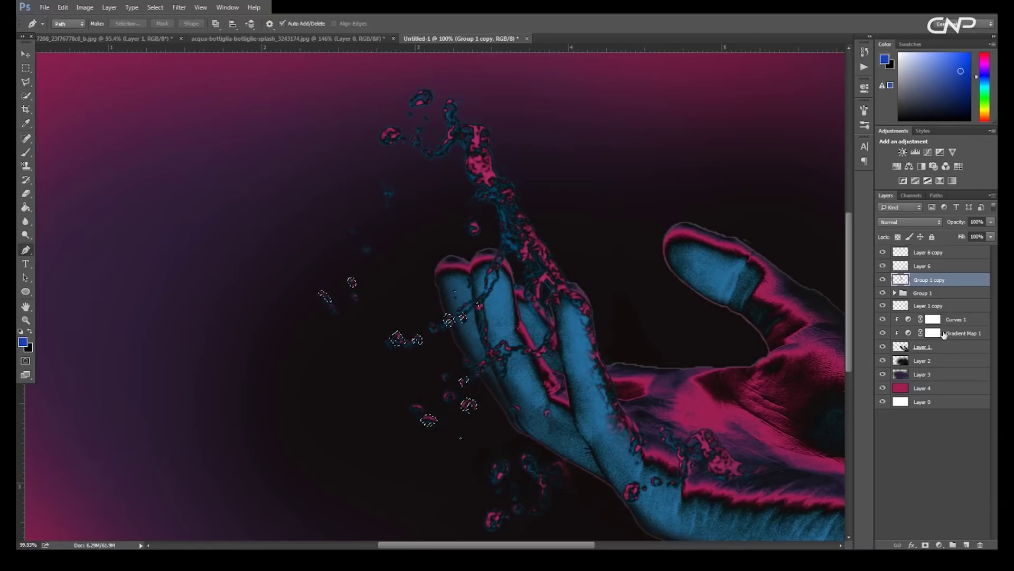
# Step: Hide Group 1 and move the enlarged droplets slightly farther away from the fingers
pyautogui.click(883, 293)
pyautogui.press('v')
pyautogui.moveTo(400, 339); pyautogui.dragTo(372, 336)
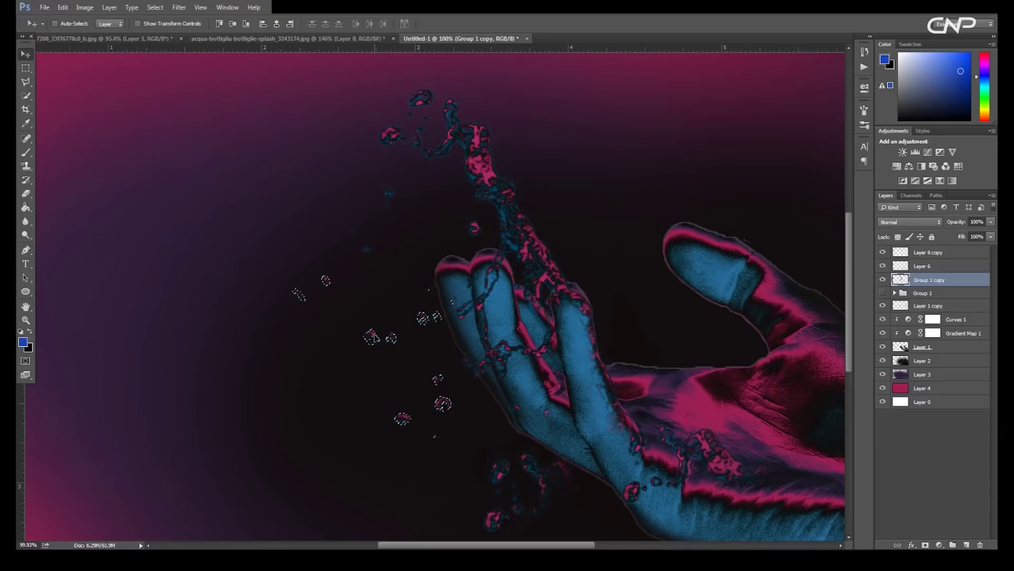
# Step: Add the text "oxygen" in the upper-left area of the poster and set its size to 65 pt
pyautogui.scroll(-3, 530, 409)
pyautogui.scroll(-1, 530, 408)
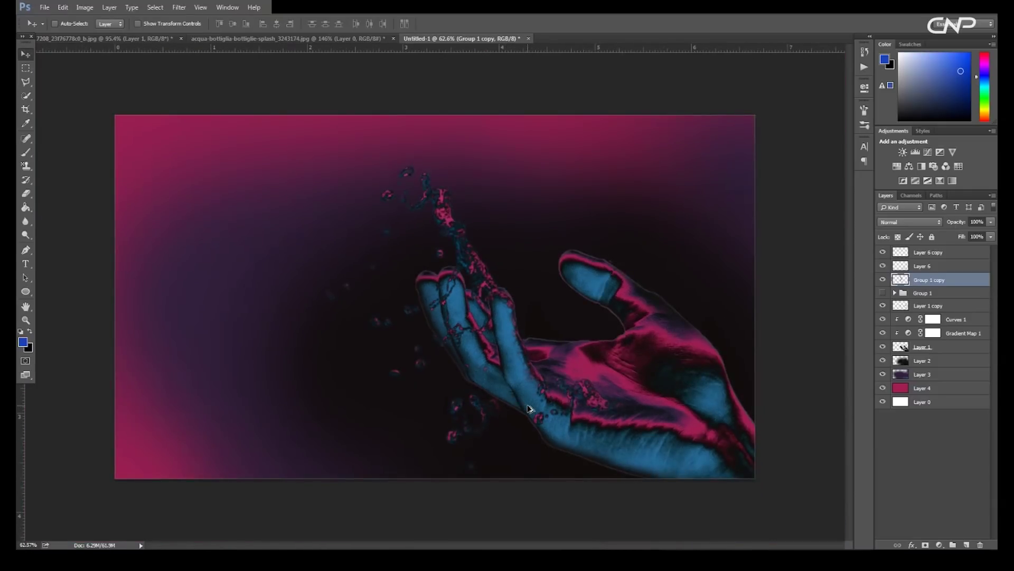
pyautogui.scroll(-1, 529, 408)
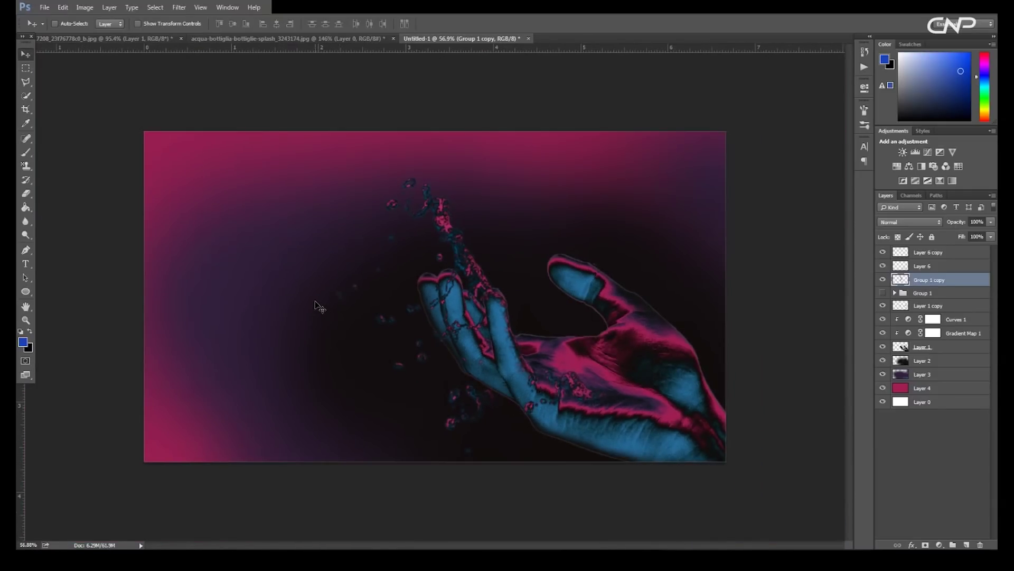
pyautogui.press('t')
pyautogui.click(224, 204)
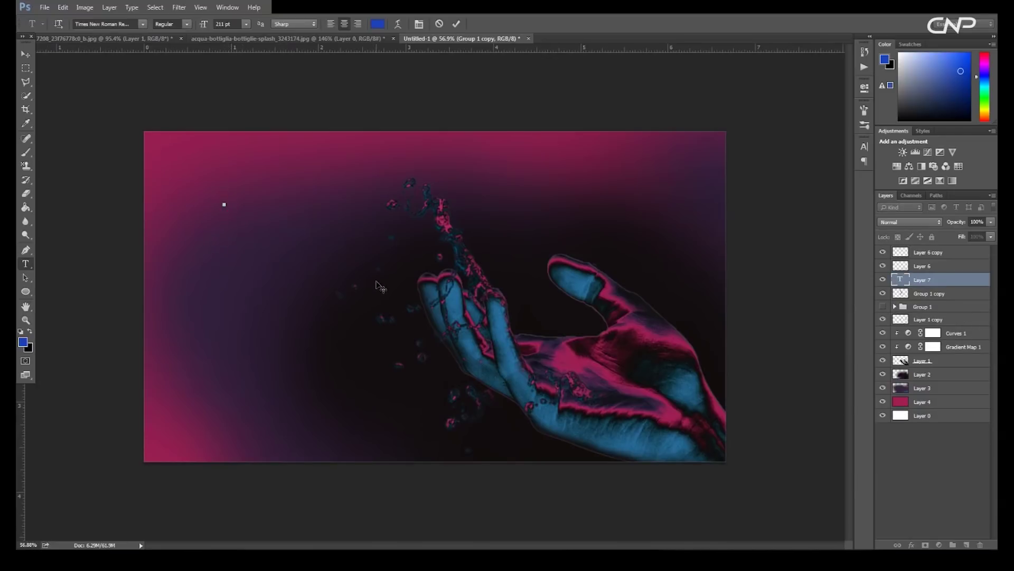
pyautogui.write('oxygen')
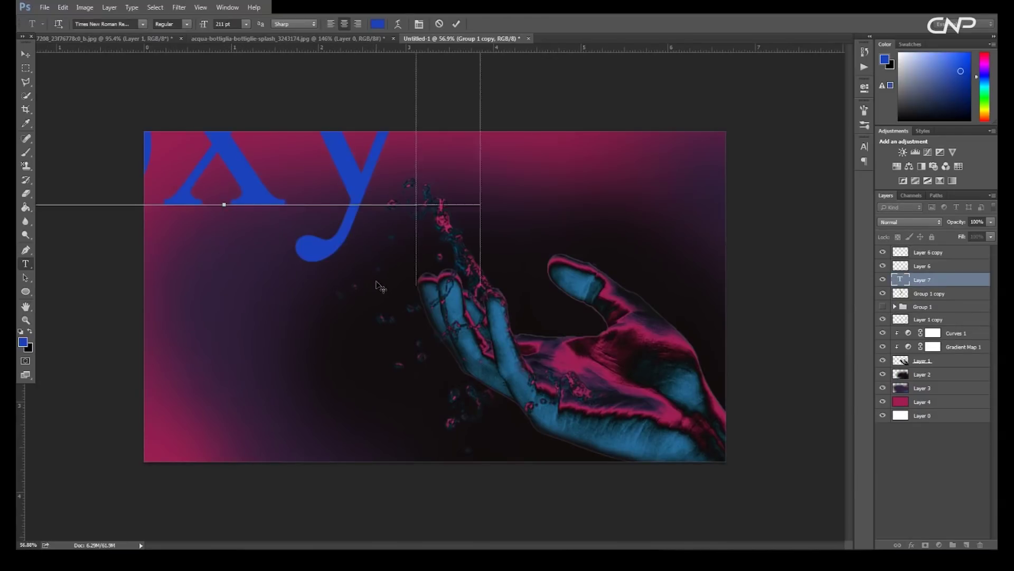
pyautogui.hotkey('ctrl', 'a')
pyautogui.moveTo(203, 24); pyautogui.dragTo(93, 37)
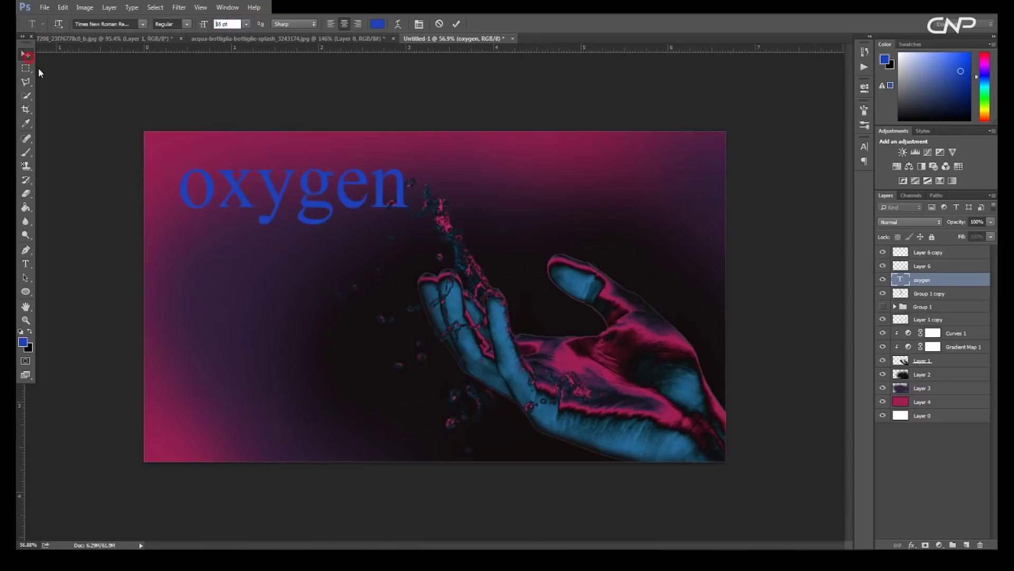
# Step: Recolour the oxygen text to the magenta a01f52 sampled from the palm
pyautogui.click(377, 24)
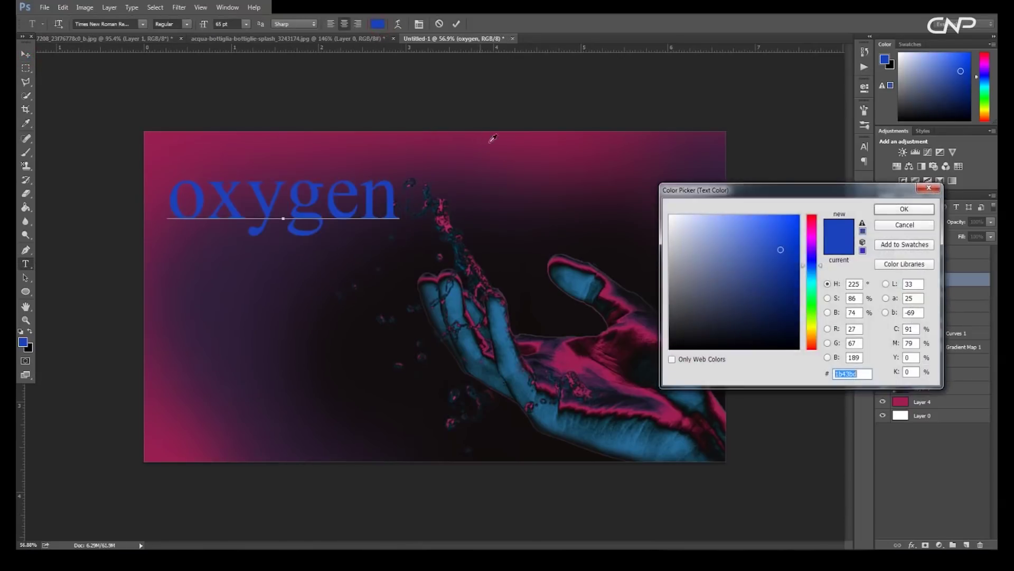
pyautogui.click(529, 141)
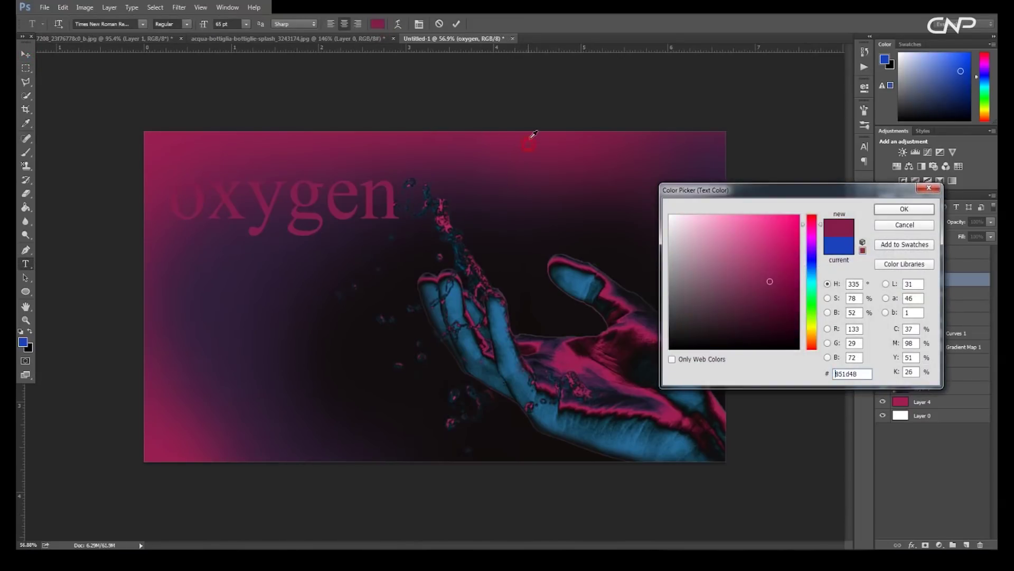
pyautogui.click(578, 353)
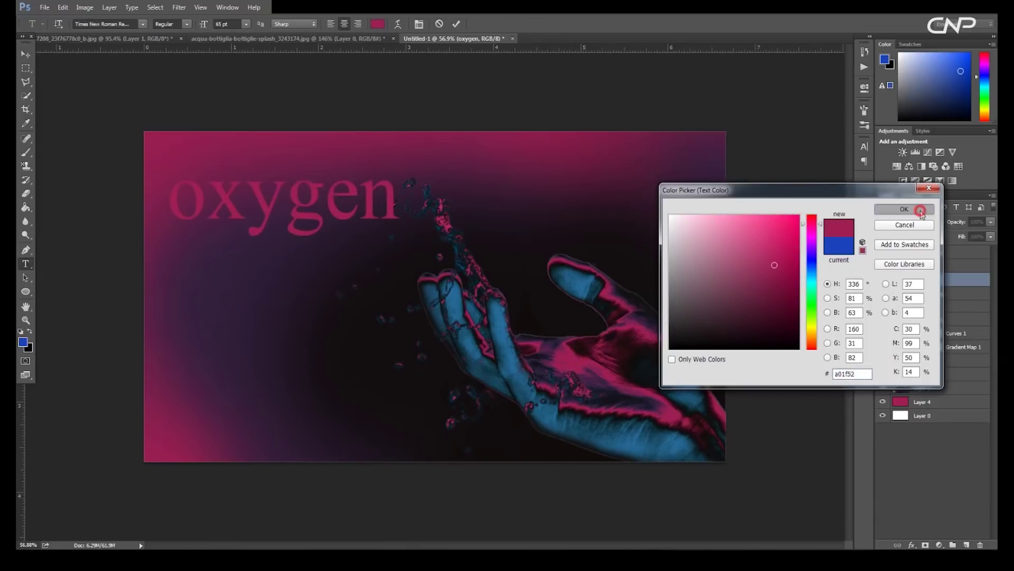
pyautogui.click(918, 210)
# Step: Add an 8 px outside Stroke to the oxygen text, using magenta sampled from the palm
pyautogui.doubleClick(972, 285)
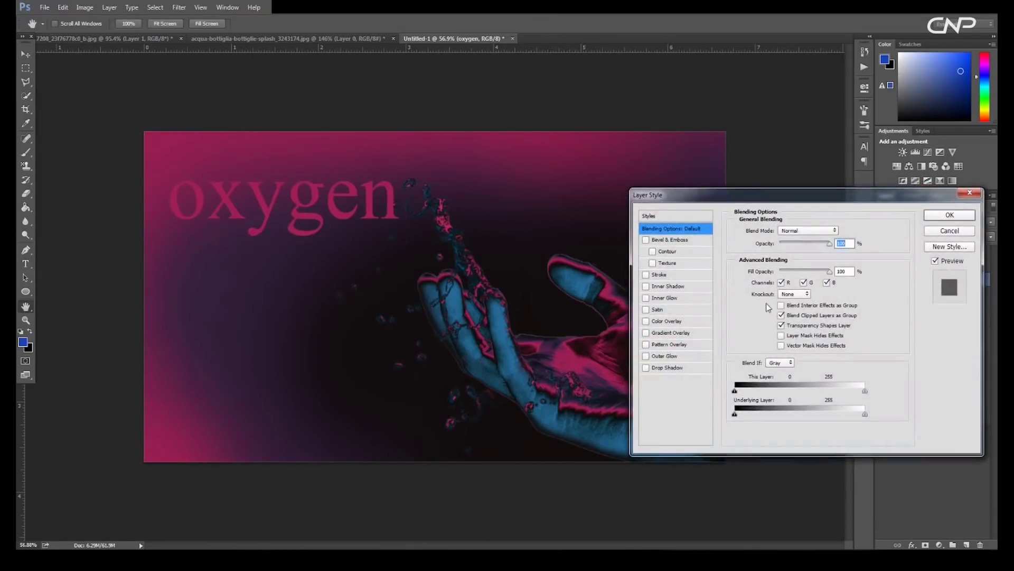
pyautogui.click(659, 275)
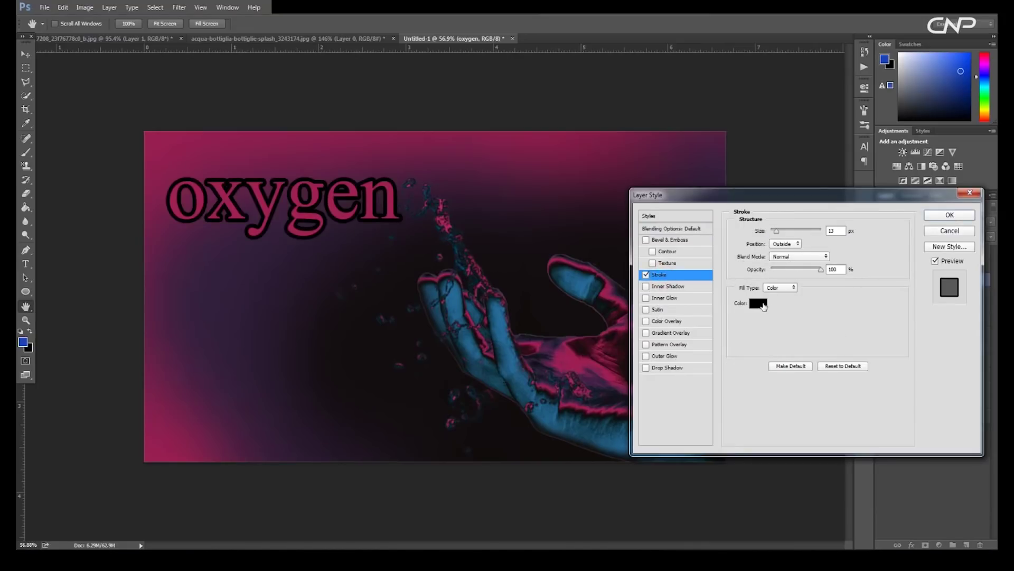
pyautogui.click(763, 305)
pyautogui.click(575, 360)
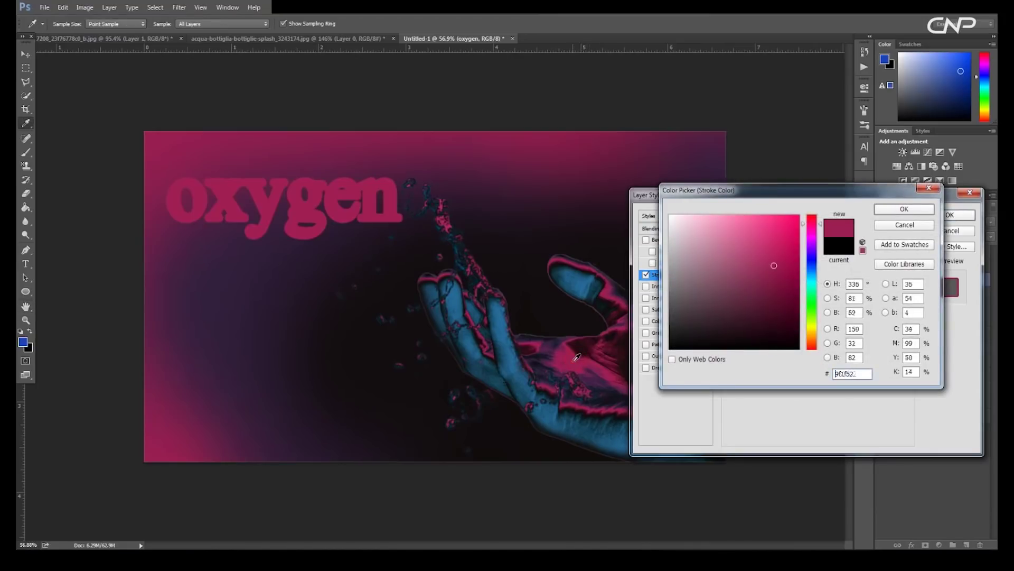
pyautogui.click(905, 209)
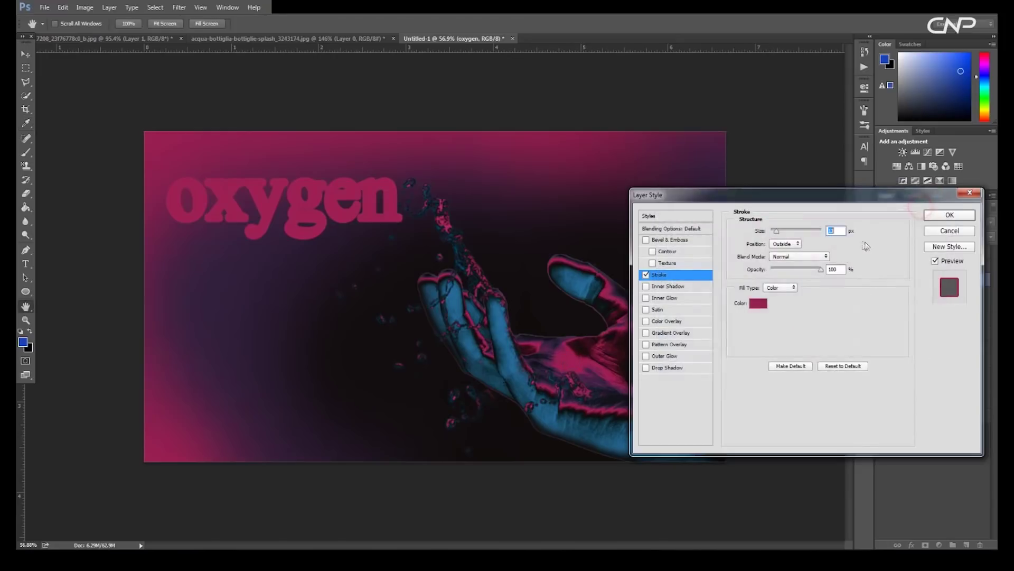
pyautogui.click(836, 229)
pyautogui.write('8')
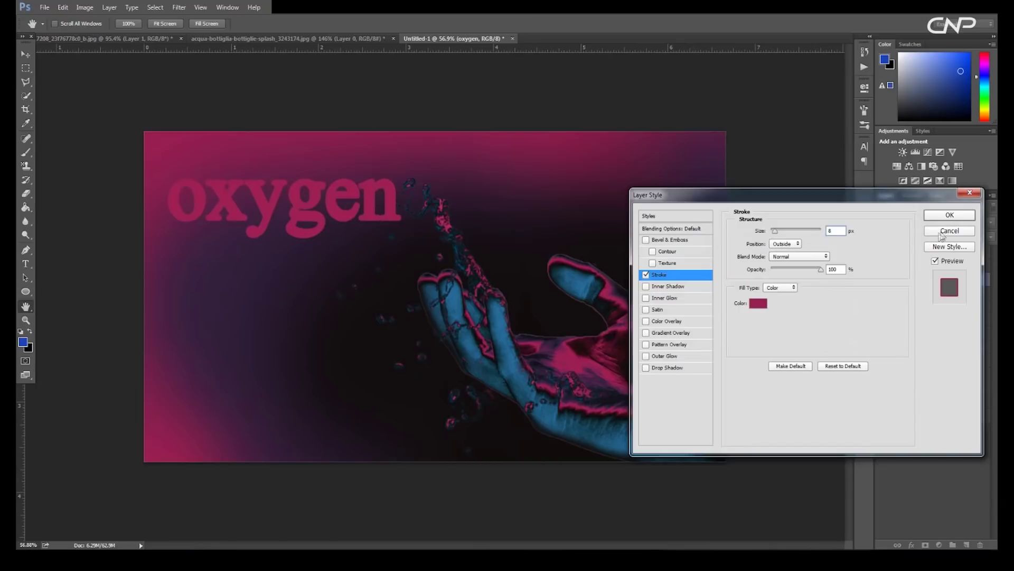
pyautogui.click(951, 215)
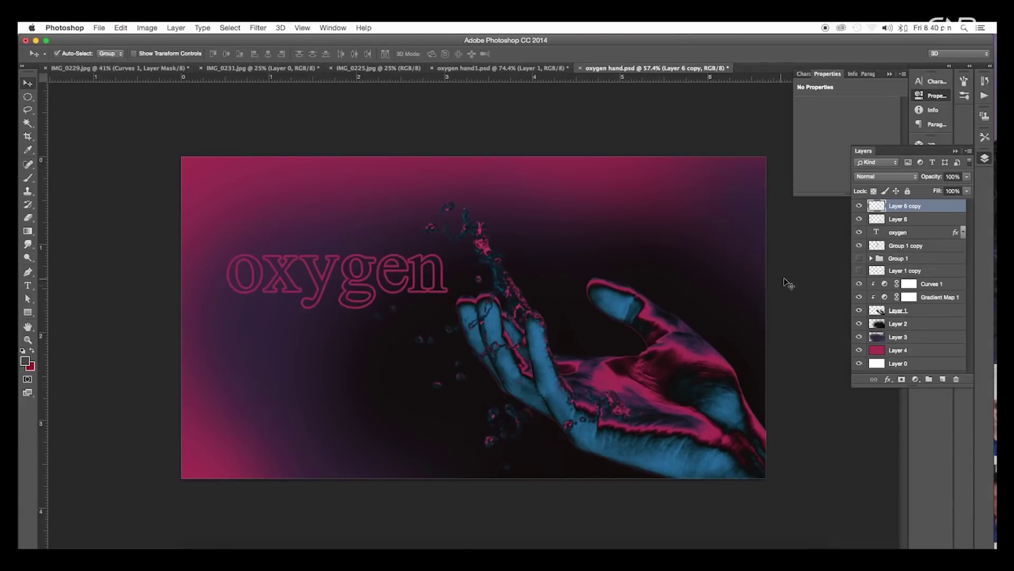
# Step: Show Layer 1 copy in the oxygen hand.psd document
pyautogui.click(860, 272)
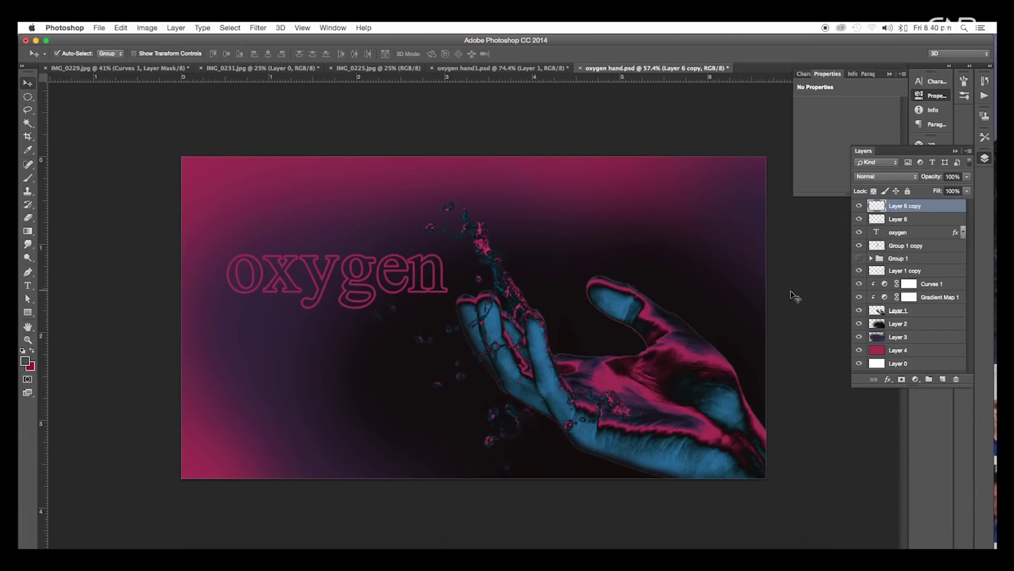
pyautogui.moveTo(632, 300); pyautogui.dragTo(709, 296)
pyautogui.moveTo(634, 327); pyautogui.dragTo(619, 291)
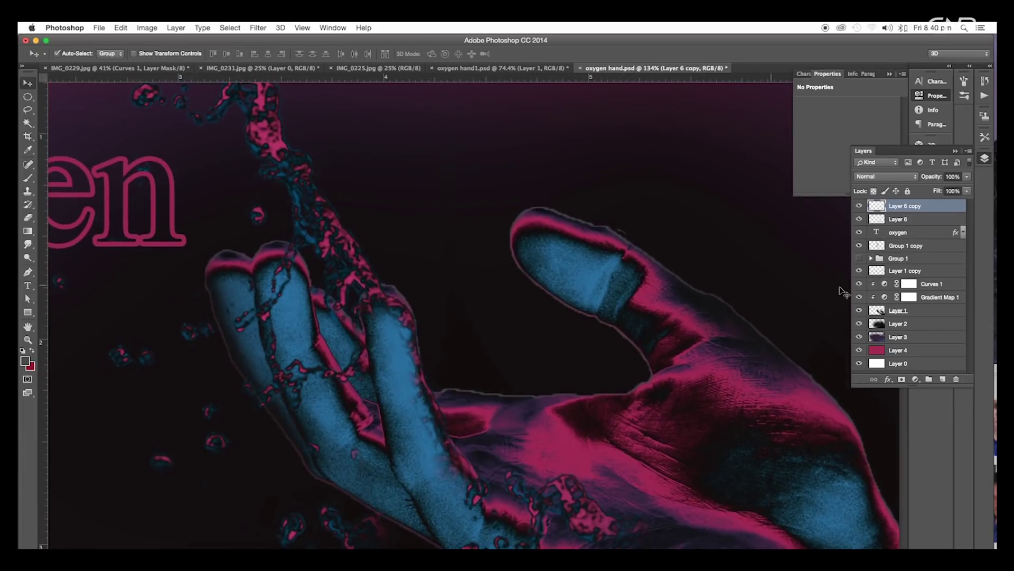
# Step: Compare the hand with and without Layer 1 copy and delete that layer
pyautogui.click(859, 271)
pyautogui.click(860, 271)
pyautogui.click(860, 271)
pyautogui.click(860, 271)
pyautogui.click(919, 271)
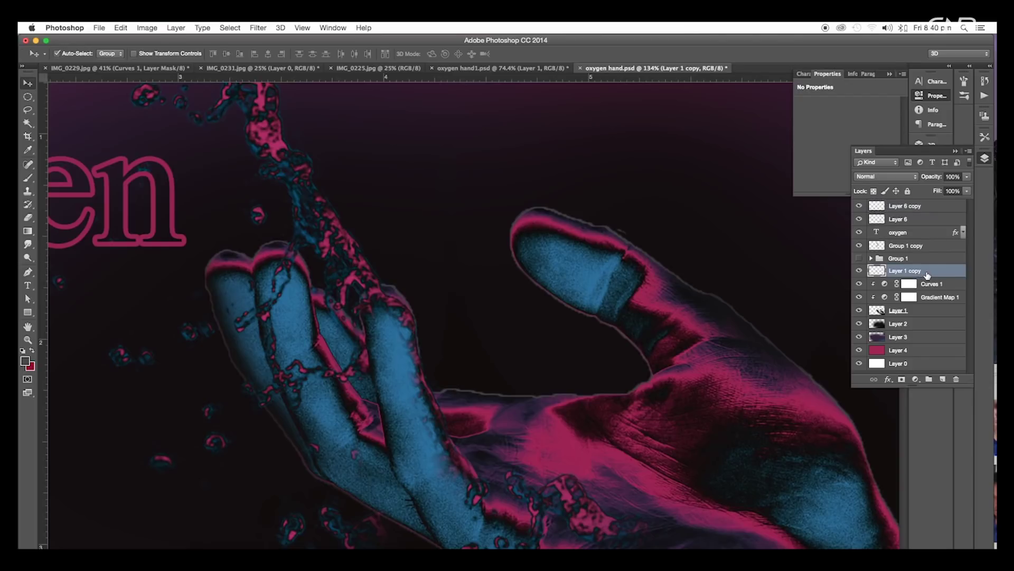
pyautogui.press('Delete')
pyautogui.scroll(-5, 648, 296)
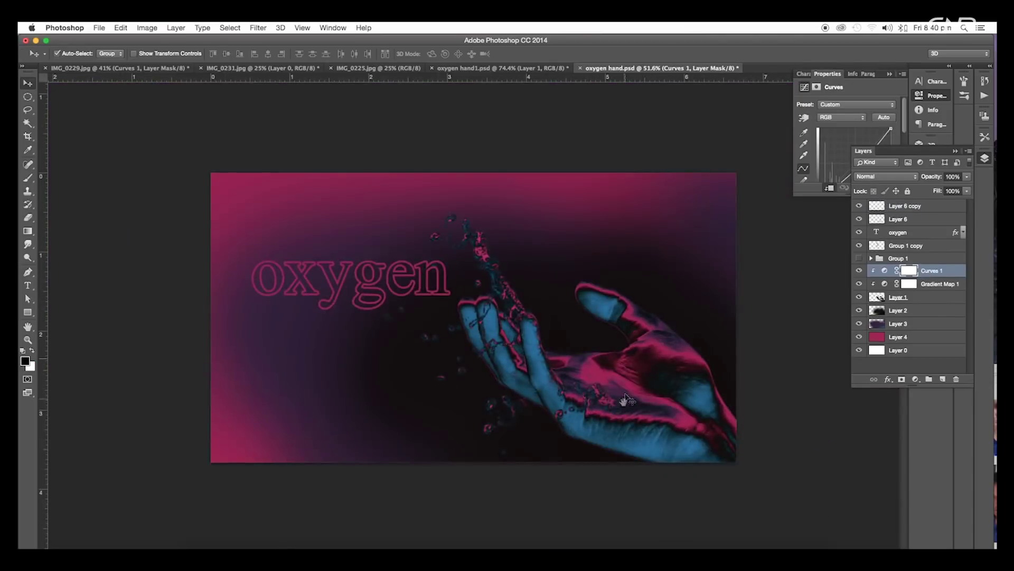
# Step: Convert Layer 1 to a Smart Object and add a layer mask made from the hand's outline
pyautogui.scroll(5, 472, 368)
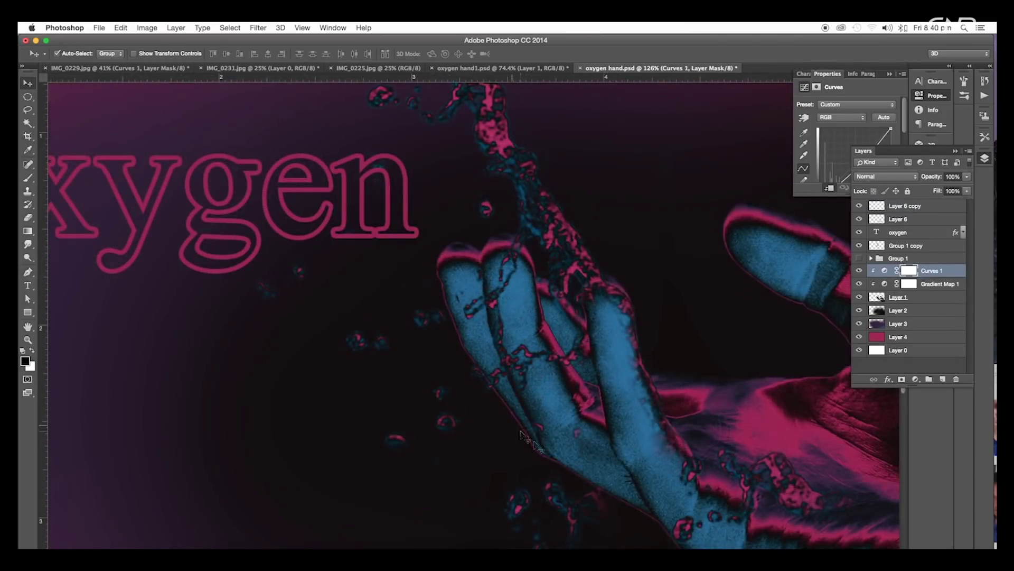
pyautogui.scroll(2, 687, 495)
pyautogui.click(878, 299)
pyautogui.keyDown('alt'); pyautogui.click(878, 297); pyautogui.keyUp('alt')
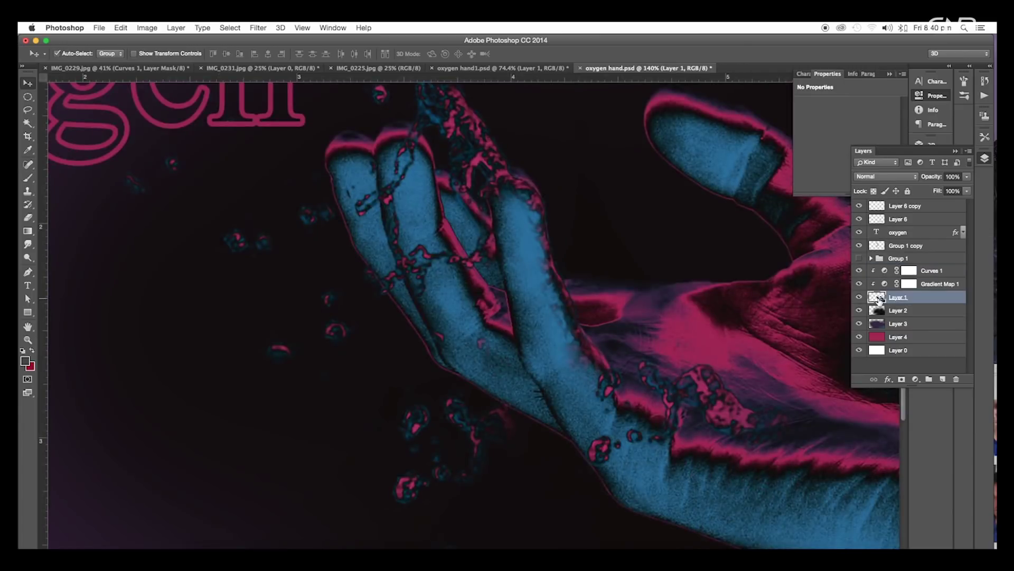
pyautogui.rightClick(920, 301)
pyautogui.click(845, 235)
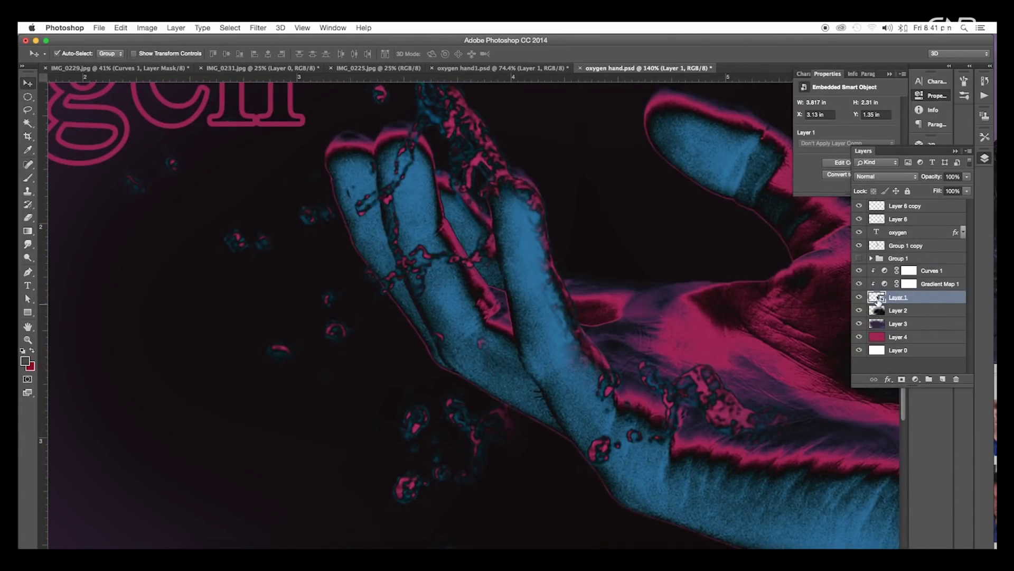
pyautogui.keyDown('super'); pyautogui.click(878, 298); pyautogui.keyUp('super')
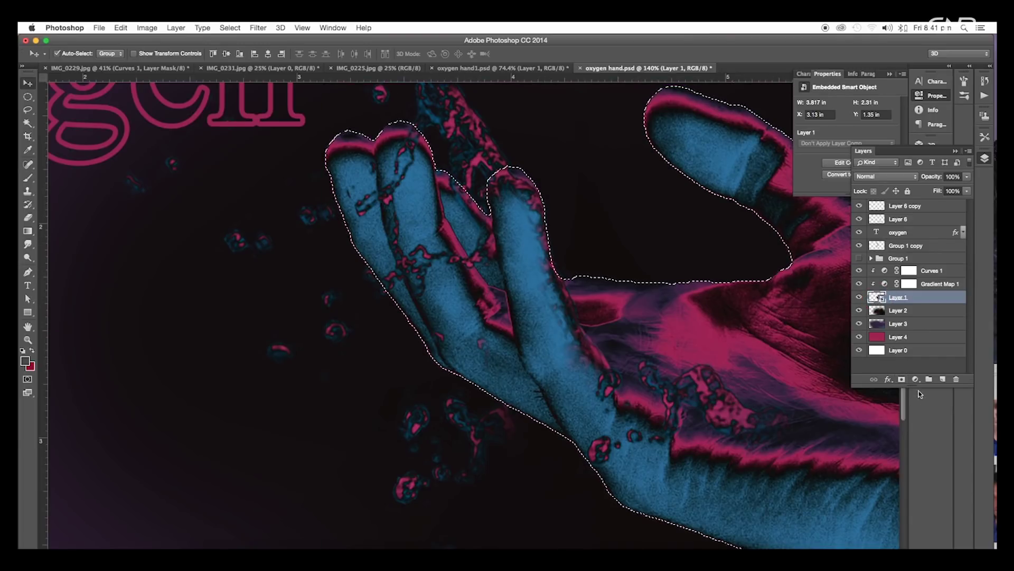
pyautogui.click(902, 380)
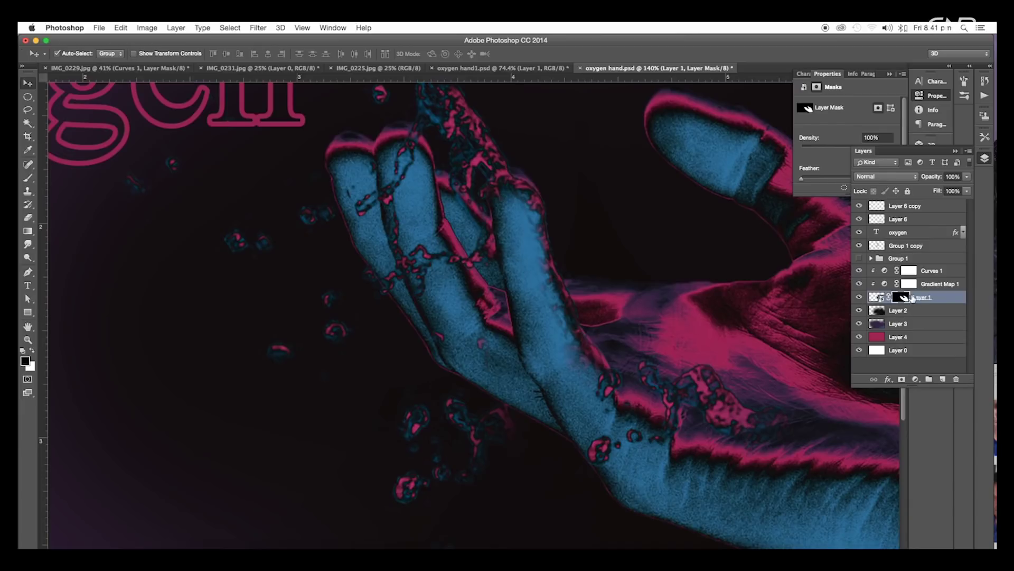
# Step: Refine the edge of Layer 1's mask with Smooth 41, Contrast about 20% and Shift Edge -25%, and compare the hand with the mask off and on
pyautogui.press('super+0')
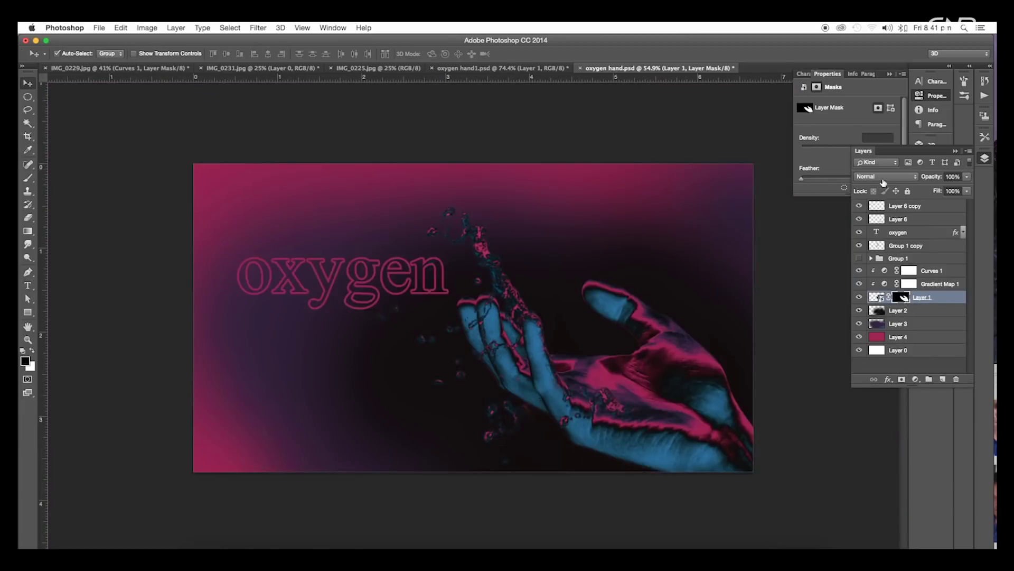
pyautogui.scroll(-3, 845, 158)
pyautogui.click(855, 149)
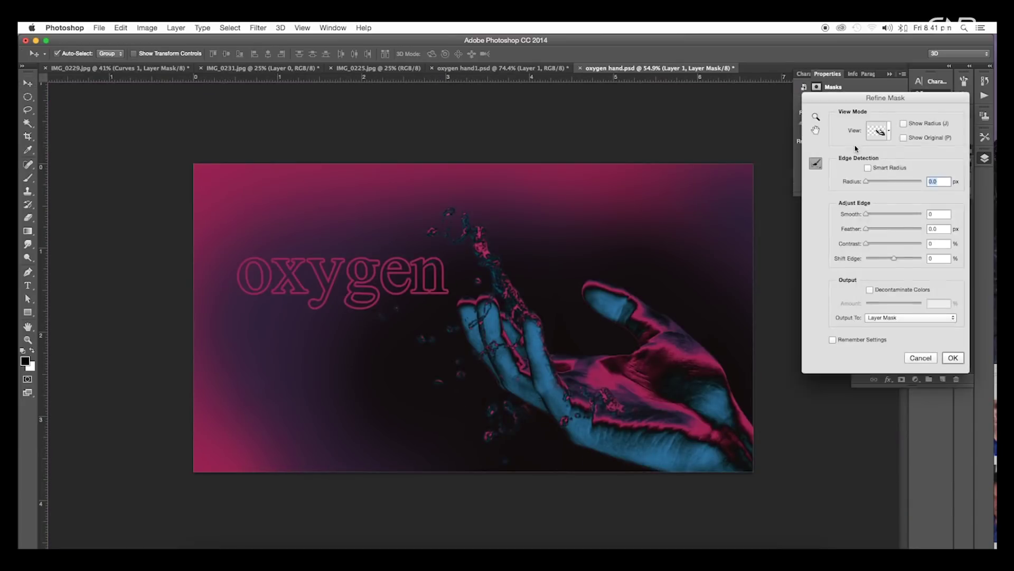
pyautogui.scroll(3, 581, 415)
pyautogui.scroll(3, 581, 416)
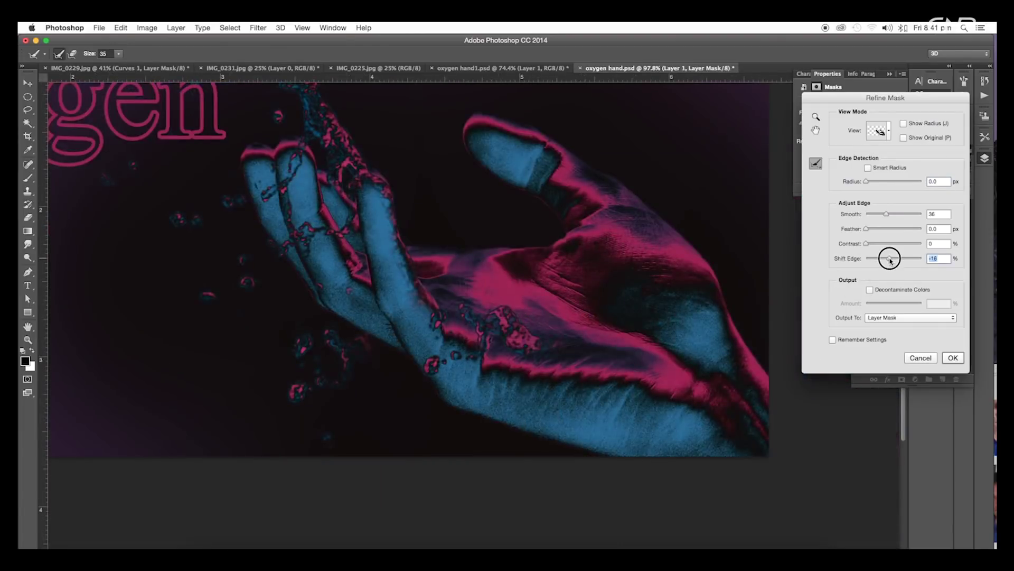
pyautogui.moveTo(890, 260); pyautogui.dragTo(887, 260)
pyautogui.moveTo(887, 214); pyautogui.dragTo(876, 244)
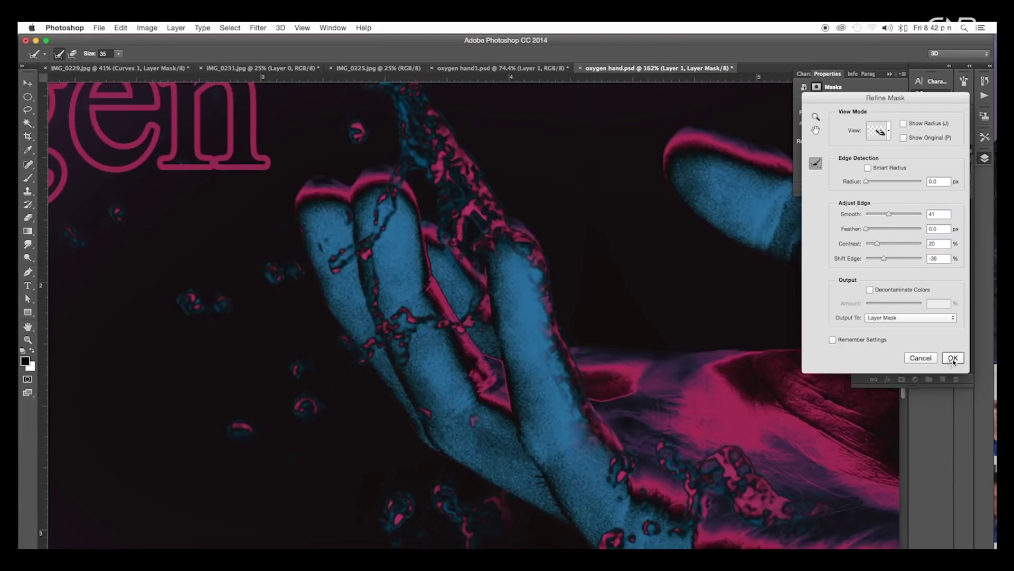
pyautogui.click(953, 358)
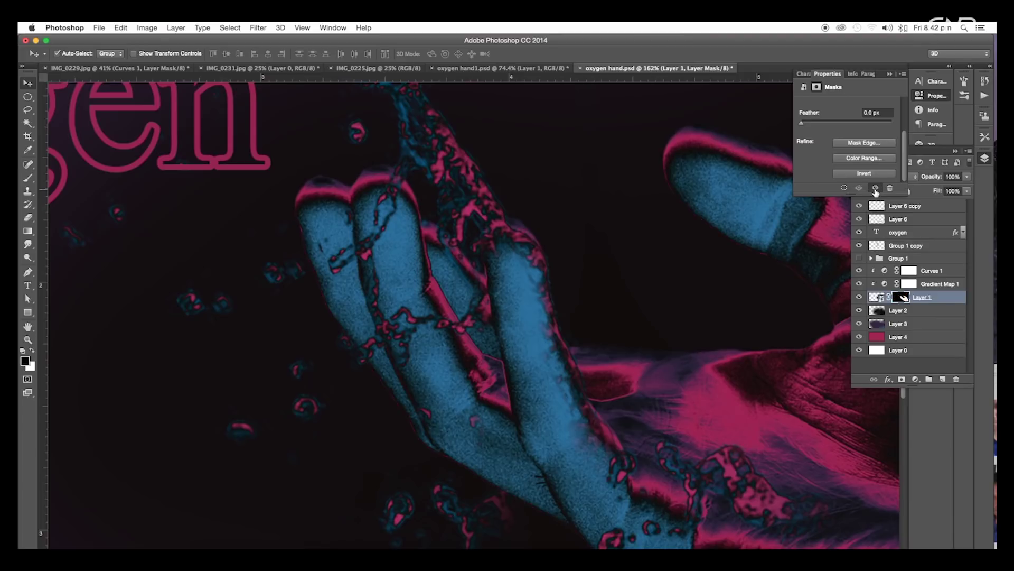
pyautogui.click(876, 189)
pyautogui.click(875, 189)
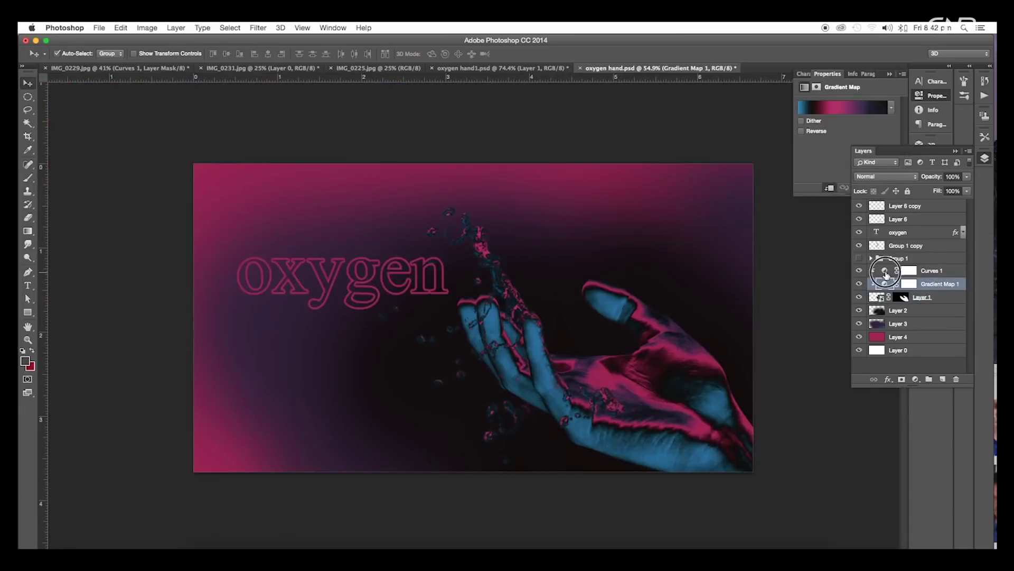
# Step: Review the Curves 1 adjustment and compare the background with and without Layer 2 and Layer 3
pyautogui.click(930, 271)
pyautogui.click(856, 165)
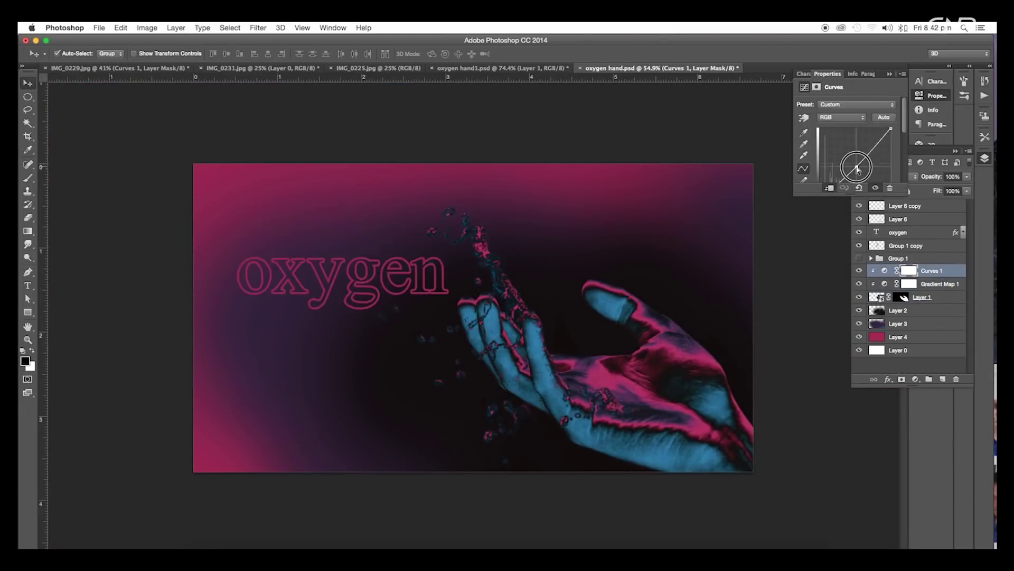
pyautogui.click(885, 271)
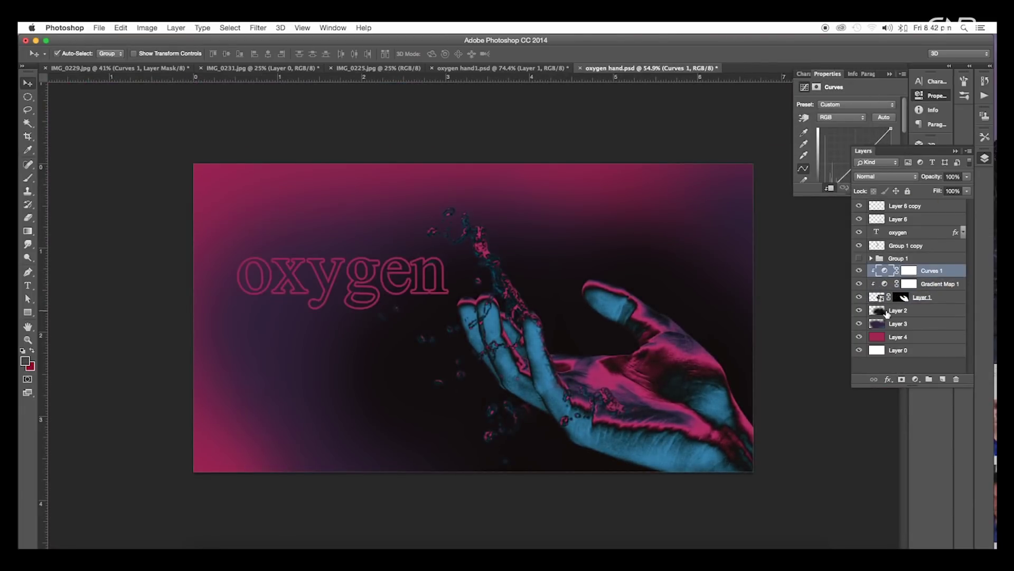
pyautogui.click(859, 324)
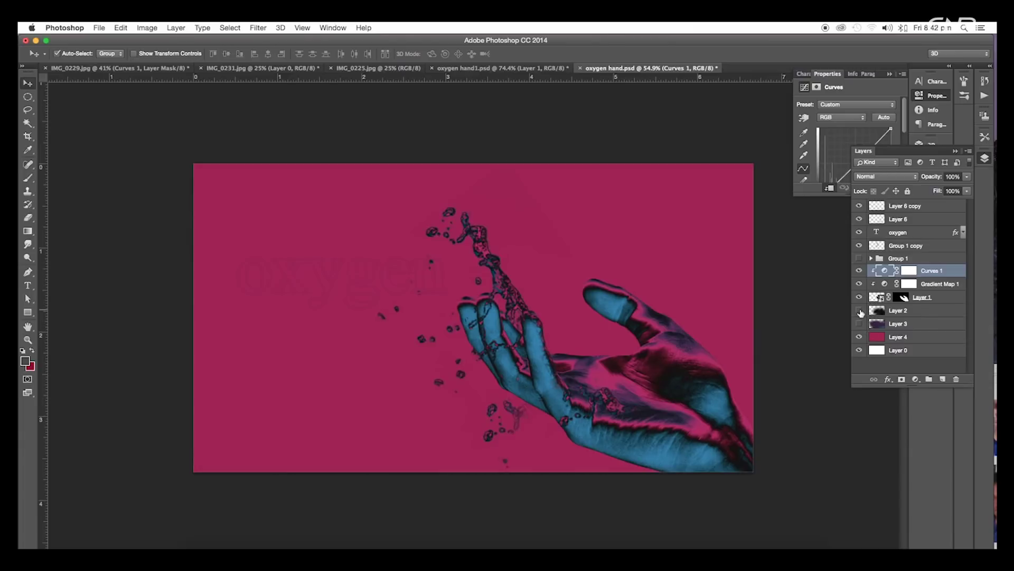
pyautogui.click(859, 323)
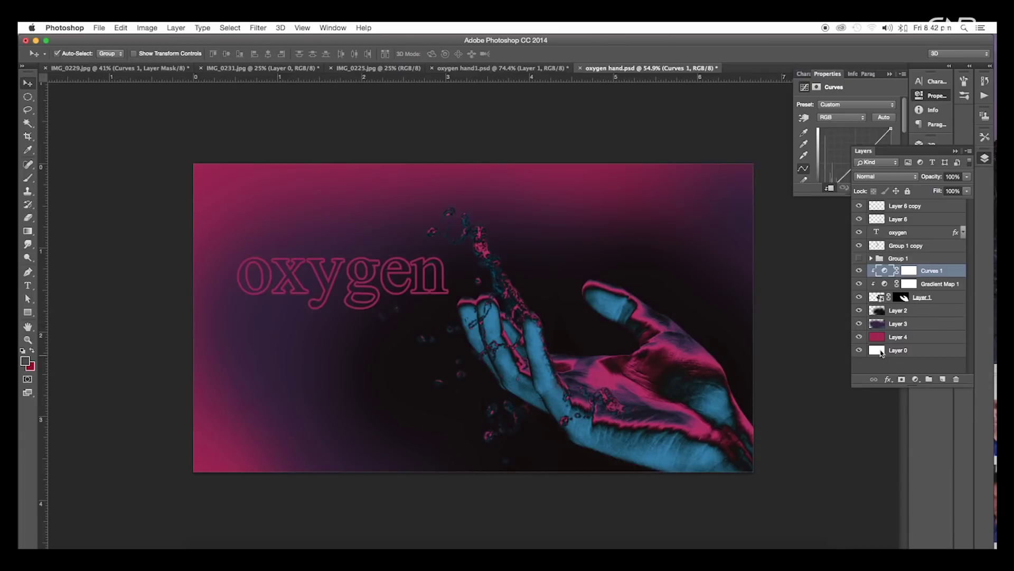
# Step: Hide Layer 2 and Layer 3, and draw a gradient-filled rectangle of about 2043 × 1119 px over the whole canvas on a new layer above Layer 4
pyautogui.click(859, 310)
pyautogui.click(859, 323)
pyautogui.click(930, 338)
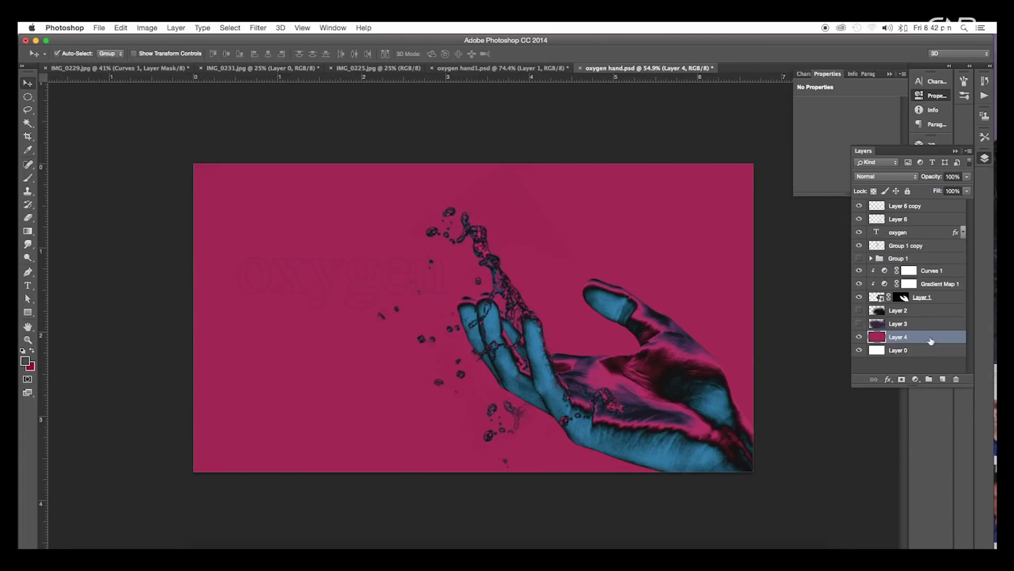
pyautogui.click(943, 379)
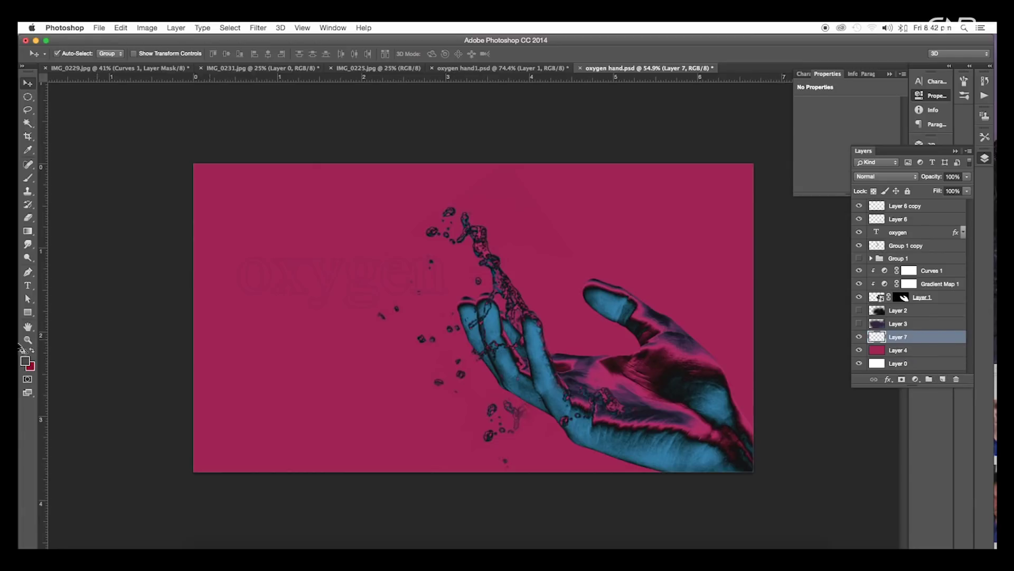
pyautogui.click(28, 311)
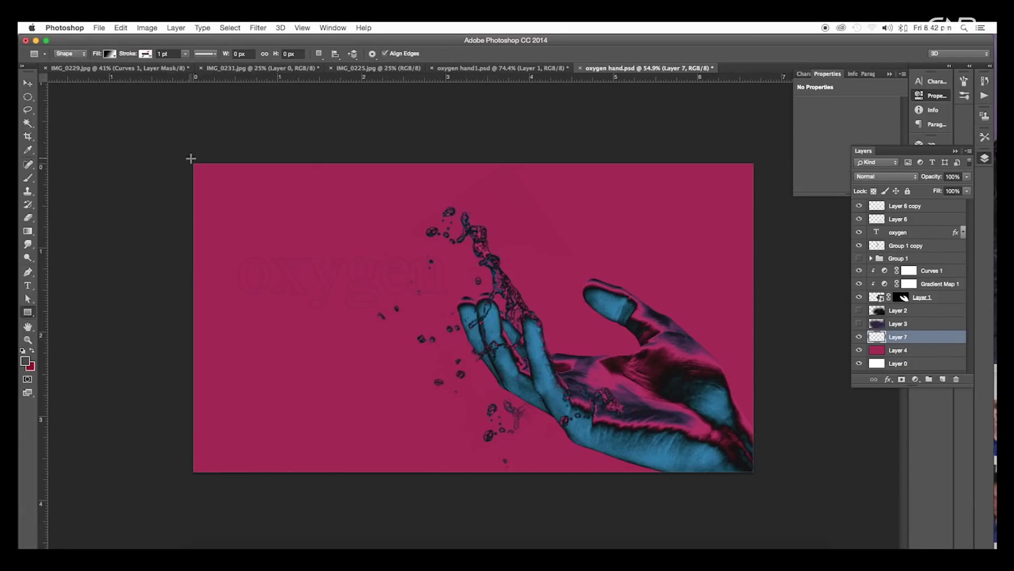
pyautogui.moveTo(191, 158)
pyautogui.mouseDown()
pyautogui.moveTo(634, 430)
pyautogui.moveTo(760, 475)
pyautogui.mouseUp()
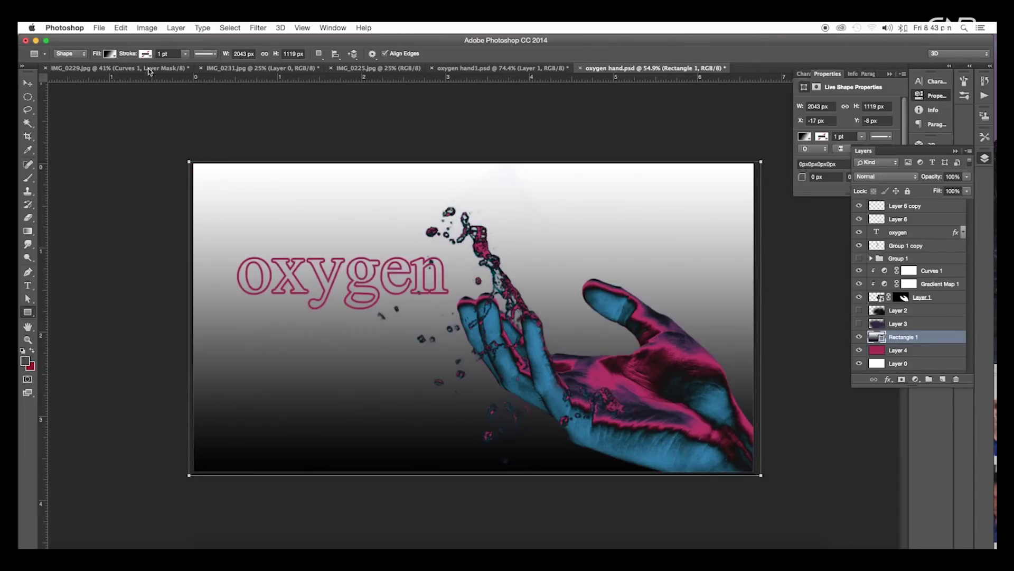
# Step: Set the rectangle's gradient fill to run from magenta ac1a5a to dark purple 210129
pyautogui.click(110, 54)
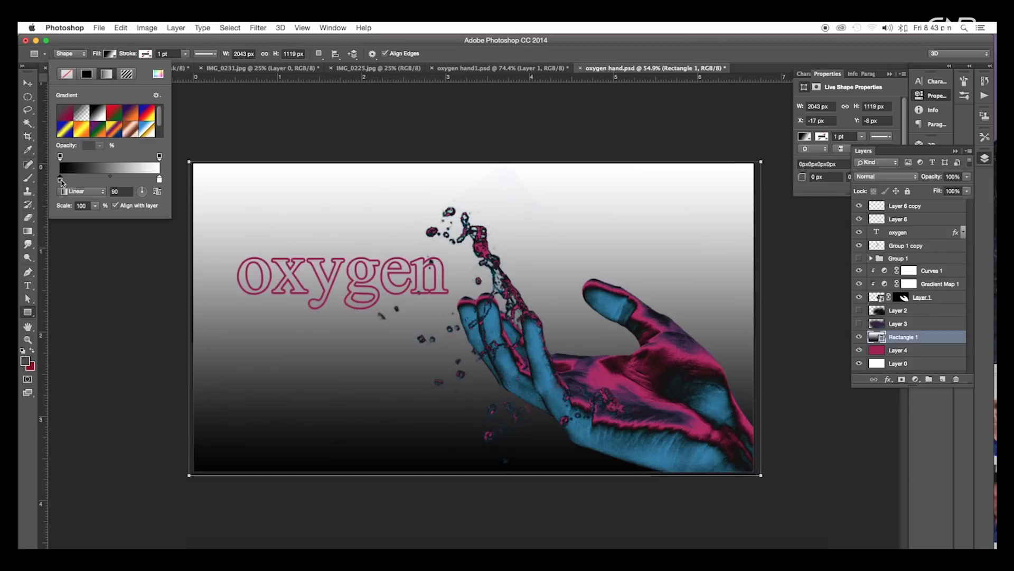
pyautogui.doubleClick(60, 180)
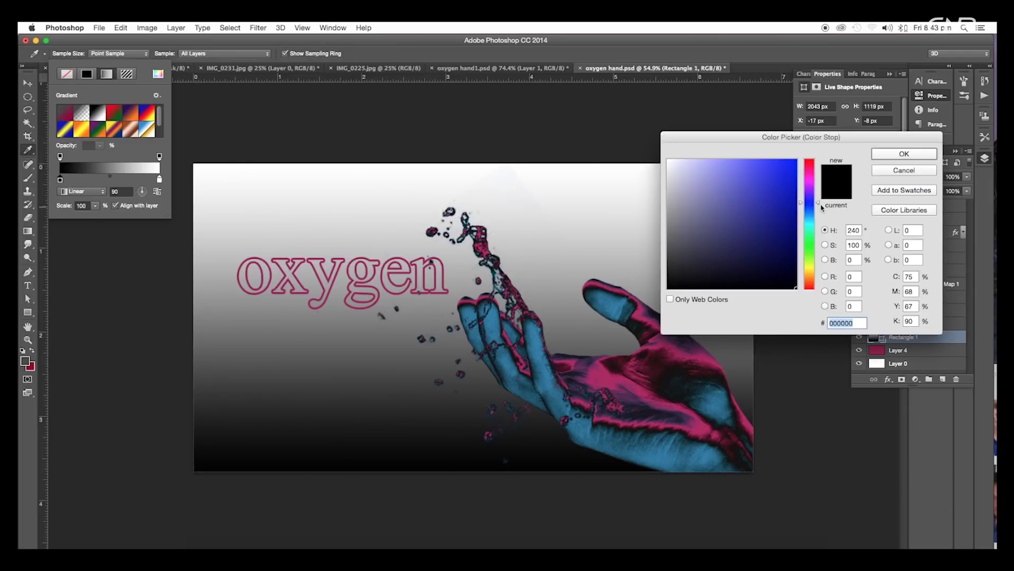
pyautogui.click(611, 378)
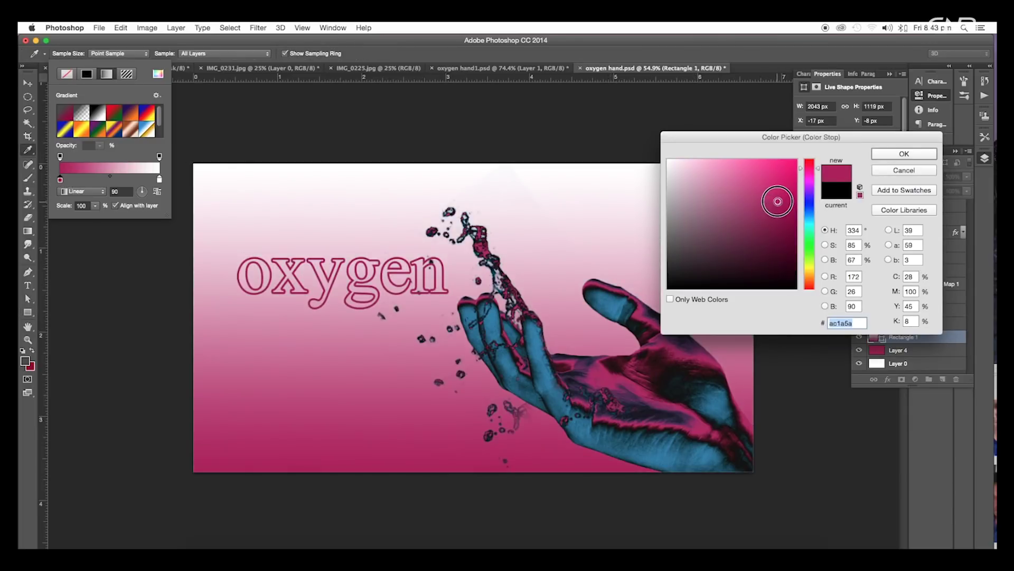
pyautogui.click(904, 154)
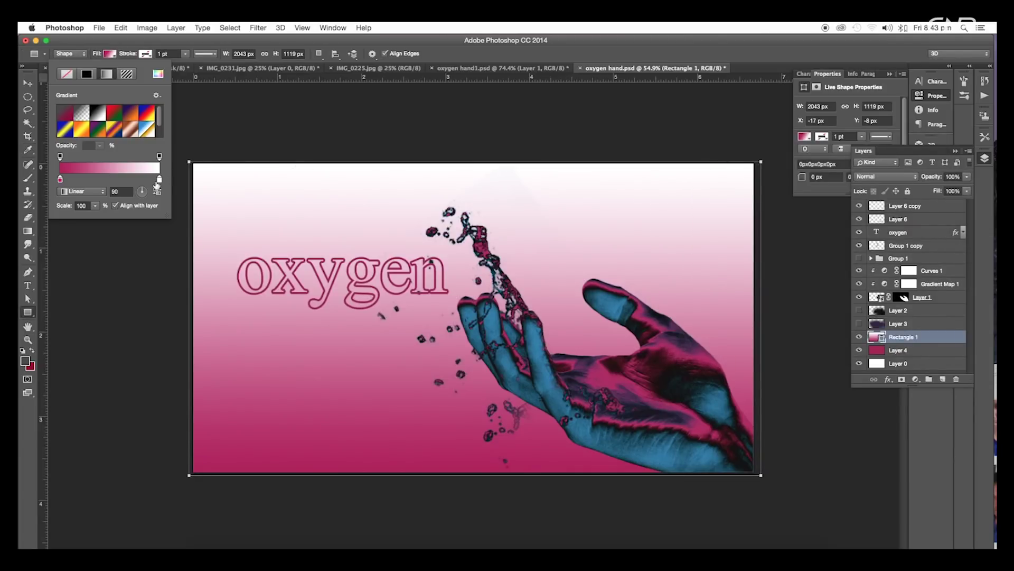
pyautogui.doubleClick(159, 180)
pyautogui.click(793, 267)
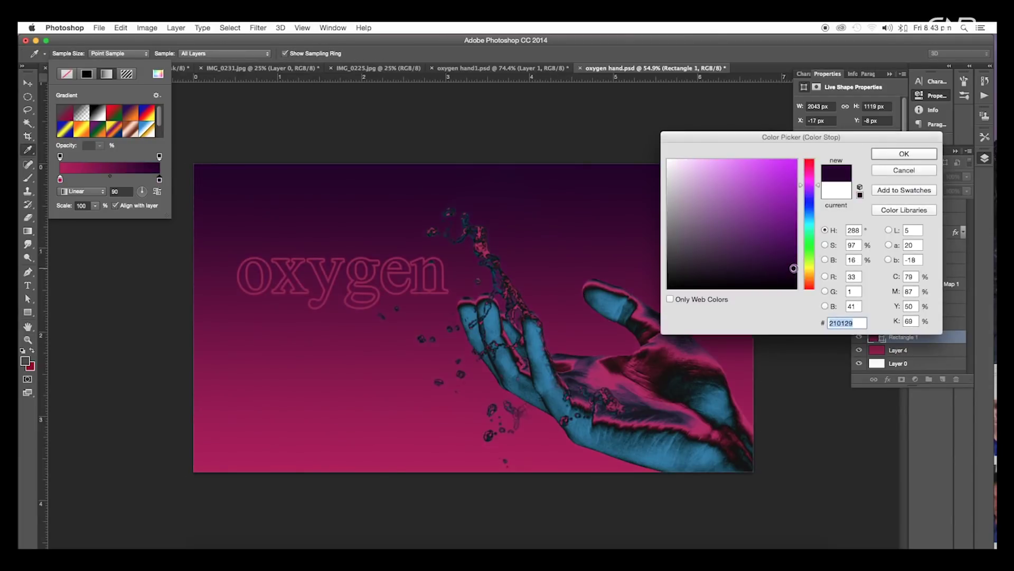
pyautogui.click(903, 154)
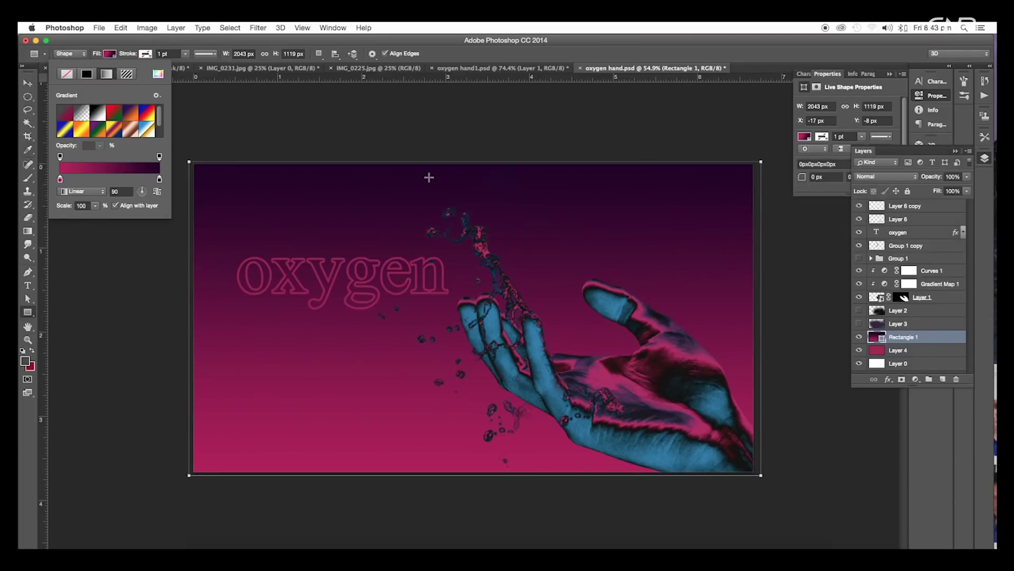
# Step: Angle the rectangle's gradient at -104° and add a muted magenta end stop beyond the dark purple stop, moved inward
pyautogui.click(145, 192)
pyautogui.moveTo(159, 181); pyautogui.dragTo(119, 182)
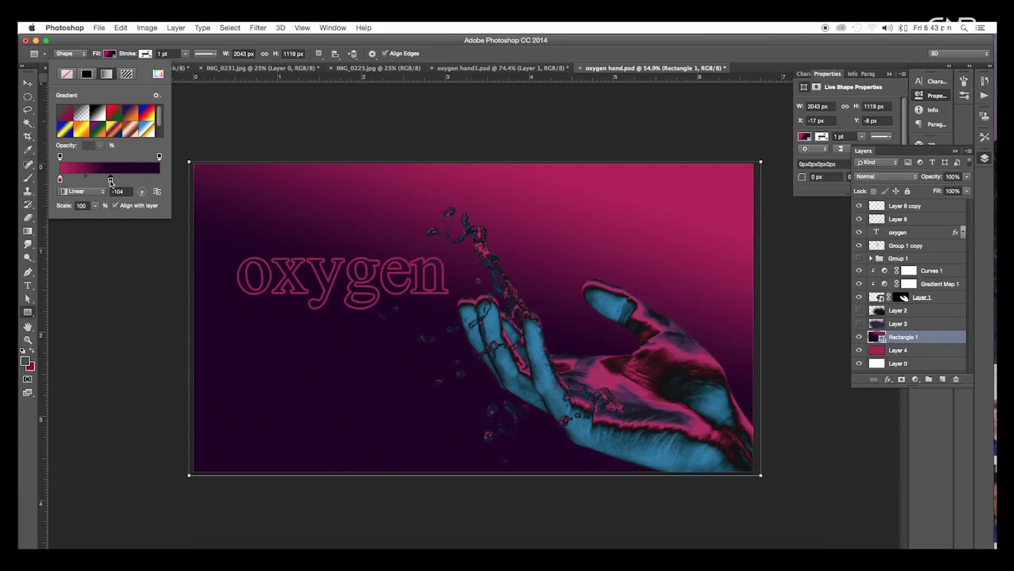
pyautogui.click(156, 180)
pyautogui.doubleClick(157, 180)
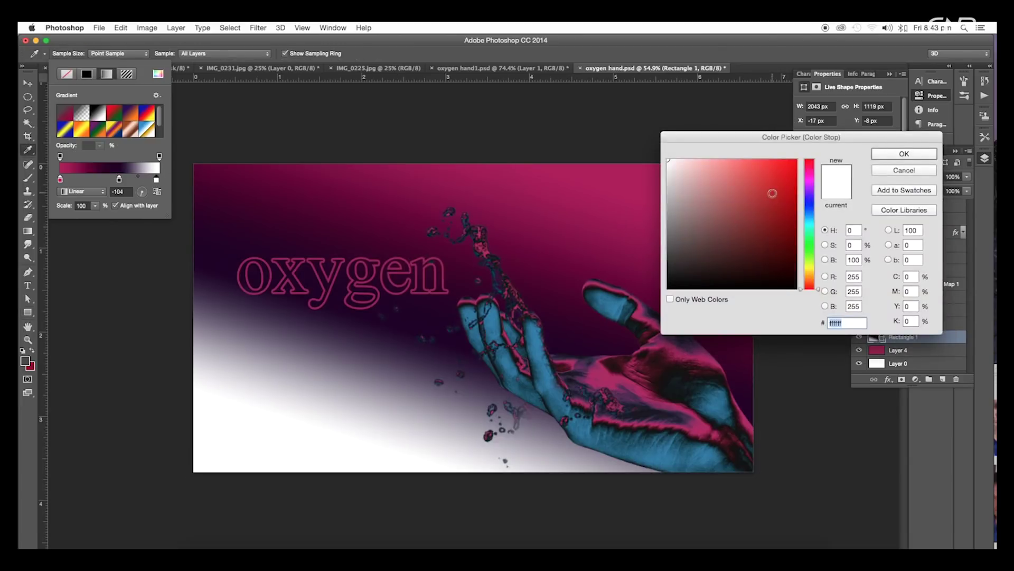
pyautogui.moveTo(740, 252)
pyautogui.mouseDown()
pyautogui.moveTo(747, 235)
pyautogui.moveTo(745, 244)
pyautogui.mouseUp()
pyautogui.moveTo(812, 179); pyautogui.dragTo(814, 173)
pyautogui.click(900, 157)
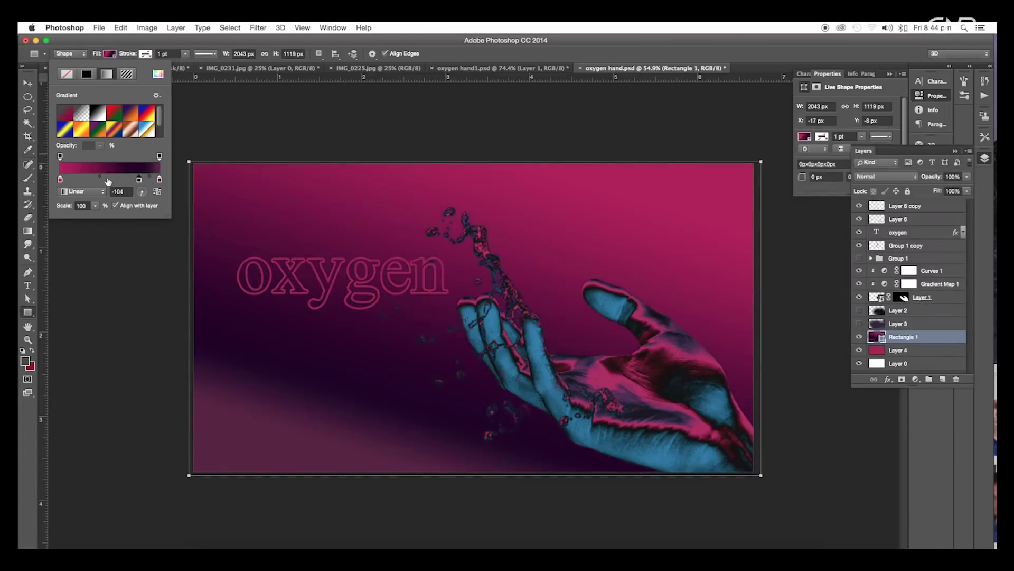
# Step: Add a dark plum 3a0b31 stop between the gradient's magenta and dark purple stops and adjust the stop positions
pyautogui.click(102, 179)
pyautogui.doubleClick(102, 180)
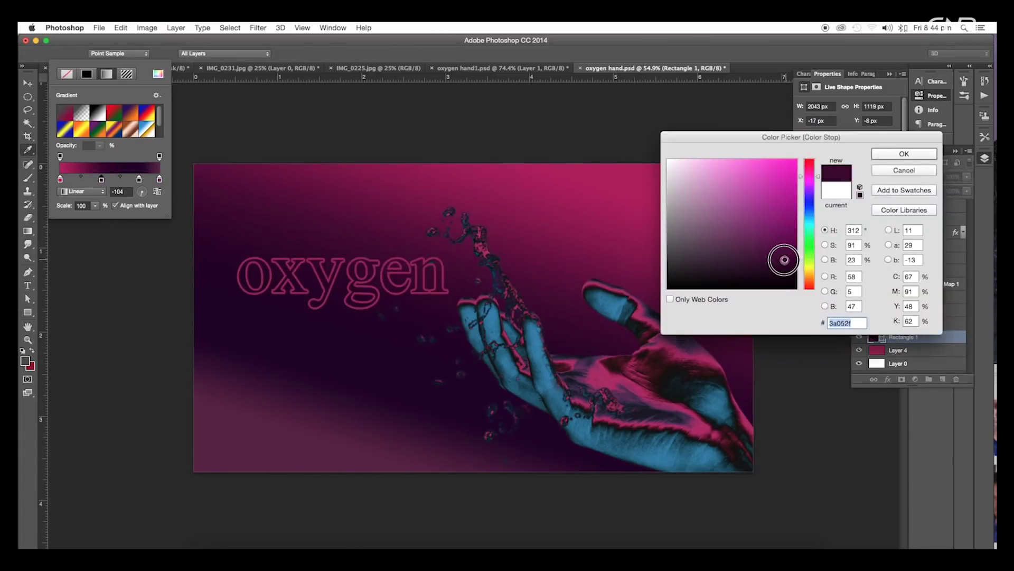
pyautogui.moveTo(784, 260); pyautogui.dragTo(772, 259)
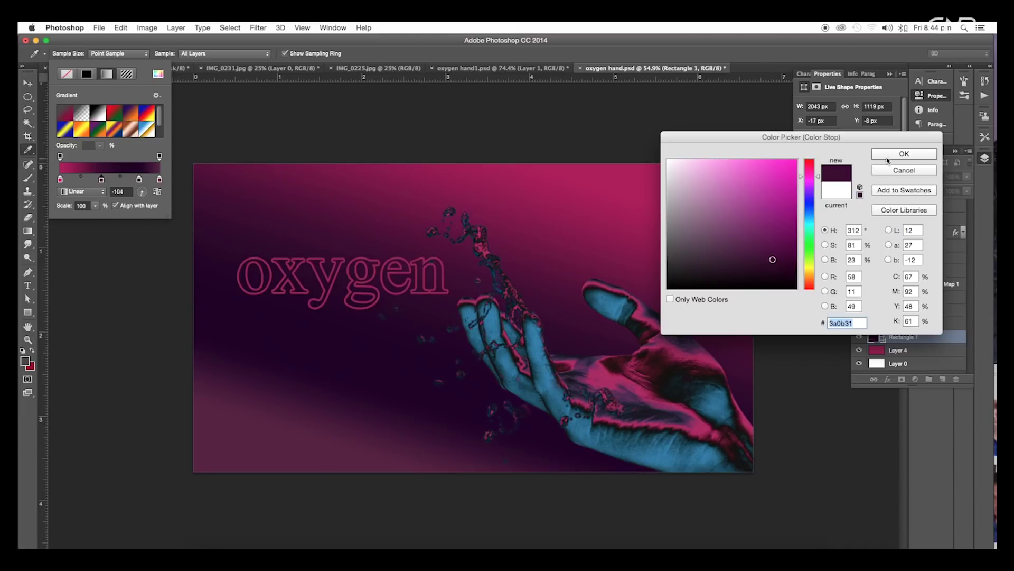
pyautogui.click(904, 154)
pyautogui.moveTo(101, 180); pyautogui.dragTo(141, 181)
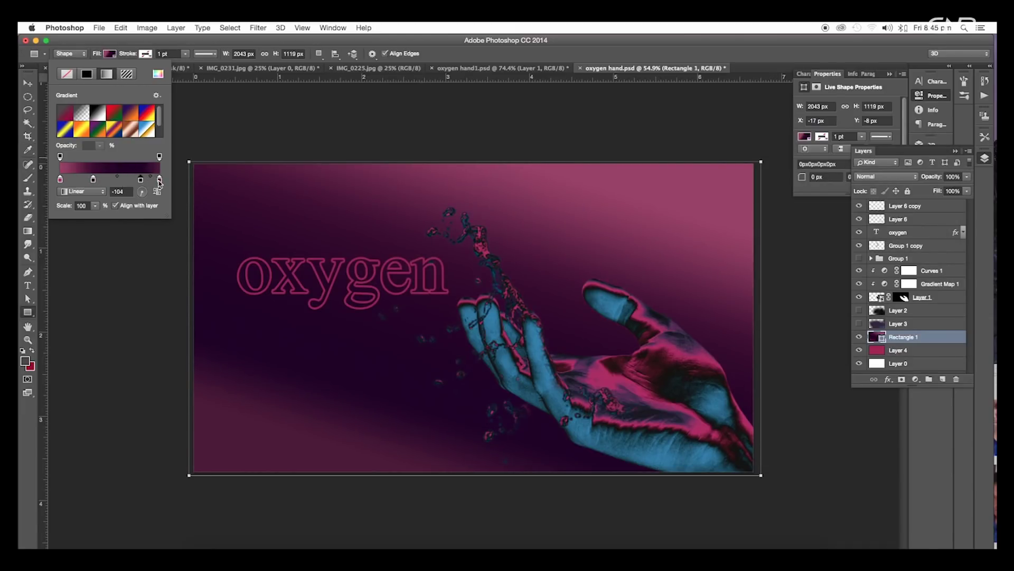
pyautogui.click(159, 181)
pyautogui.press('v')
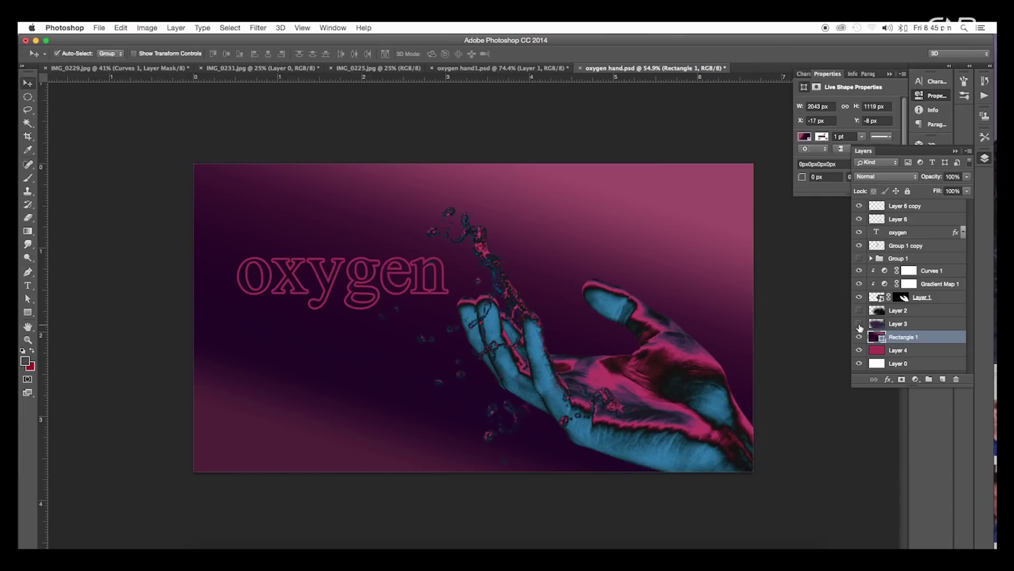
# Step: Show Layer 3 above the gradient rectangle, set its blend mode to Multiply and reduce its fill to 66%
pyautogui.click(899, 324)
pyautogui.click(860, 324)
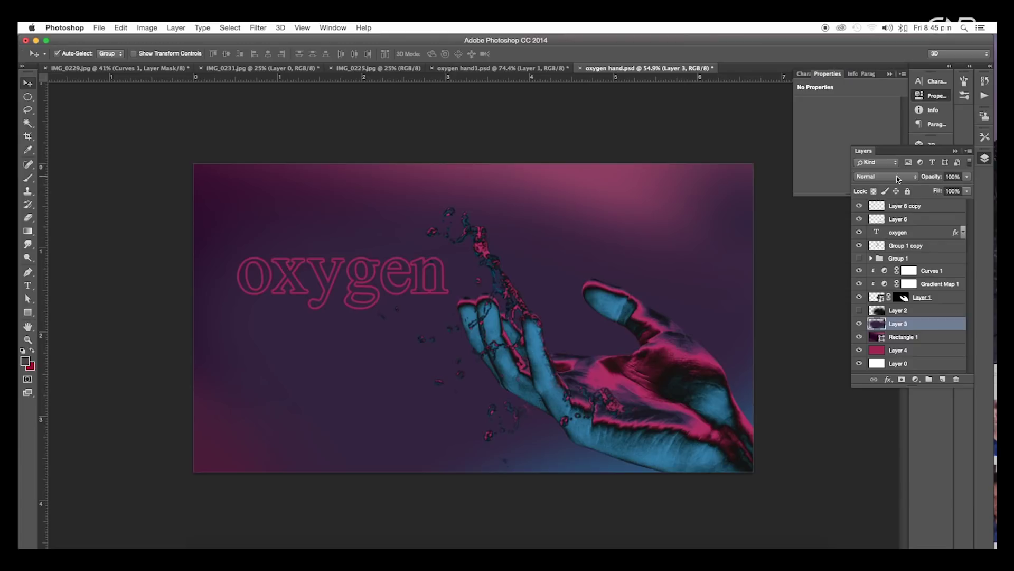
pyautogui.click(898, 178)
pyautogui.click(881, 210)
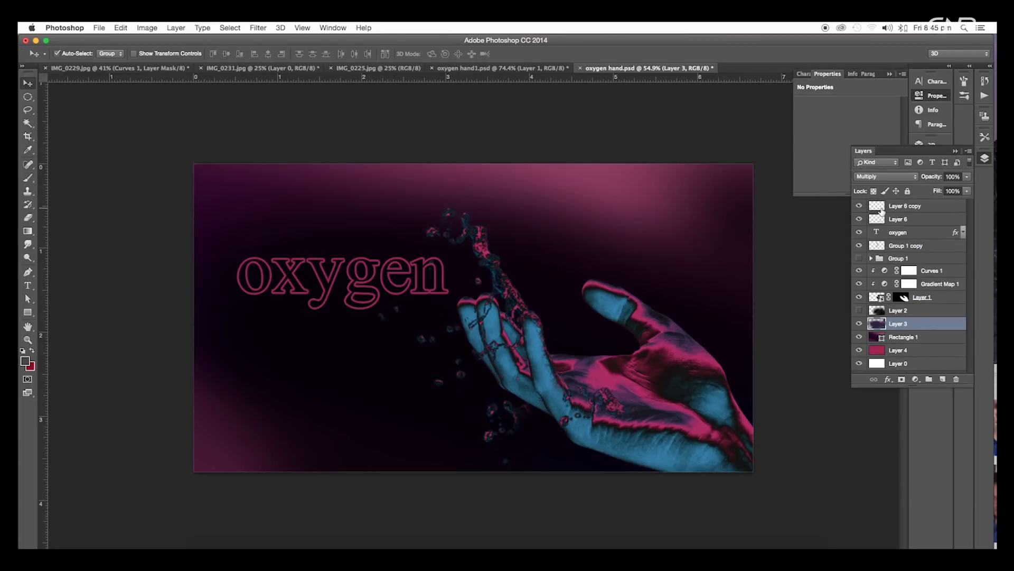
pyautogui.moveTo(968, 195); pyautogui.dragTo(951, 204)
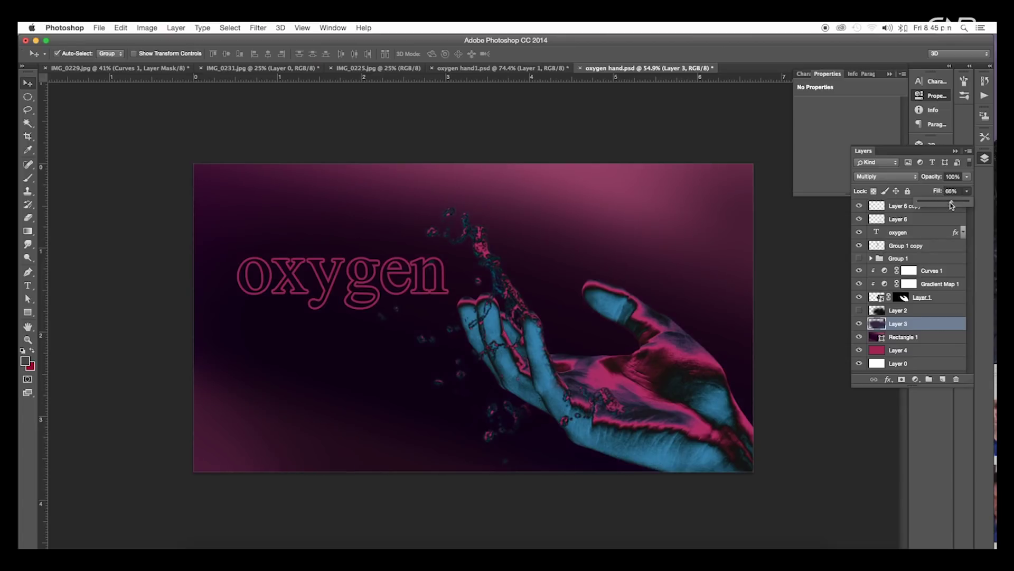
pyautogui.scroll(-5, 593, 356)
pyautogui.scroll(3, 590, 358)
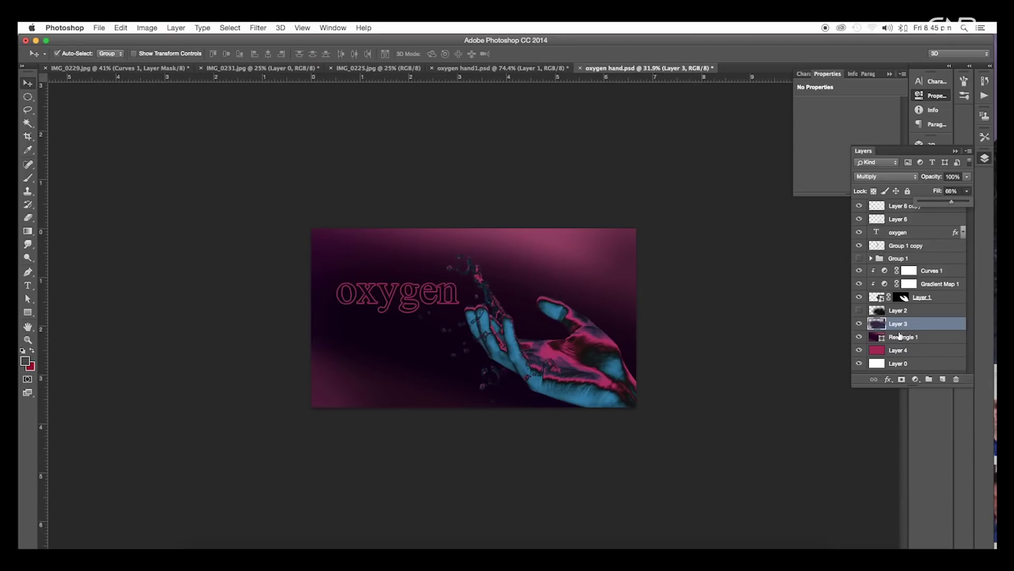
pyautogui.click(859, 324)
pyautogui.click(859, 324)
pyautogui.scroll(4, 530, 331)
pyautogui.scroll(-3, 531, 331)
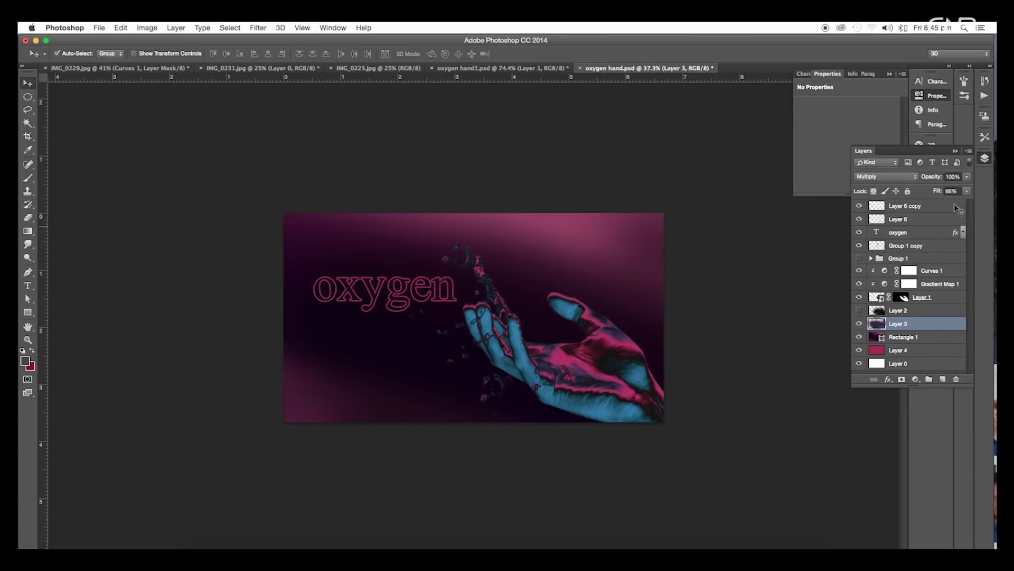
# Step: Scale the oxygen title down to a little over half its size and place it lower, left of the fingertips
pyautogui.moveTo(417, 301); pyautogui.dragTo(407, 310)
pyautogui.press('super+t')
pyautogui.moveTo(446, 272); pyautogui.dragTo(420, 297)
pyautogui.press('Return')
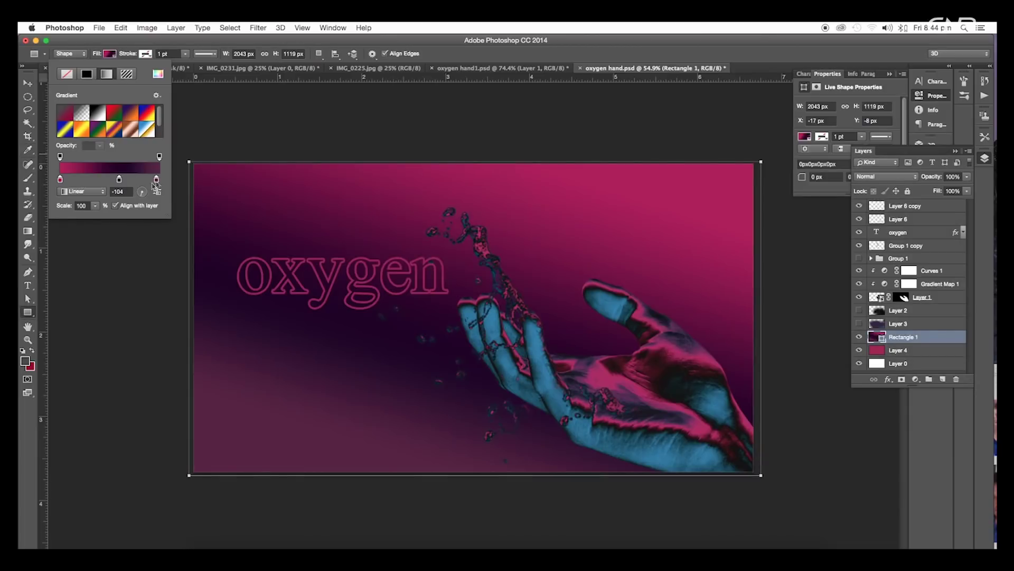
pyautogui.moveTo(157, 180); pyautogui.dragTo(160, 180)
pyautogui.moveTo(119, 180); pyautogui.dragTo(139, 181)
pyautogui.doubleClick(101, 180)
pyautogui.moveTo(810, 179); pyautogui.dragTo(812, 177)
pyautogui.moveTo(776, 233); pyautogui.dragTo(781, 257)
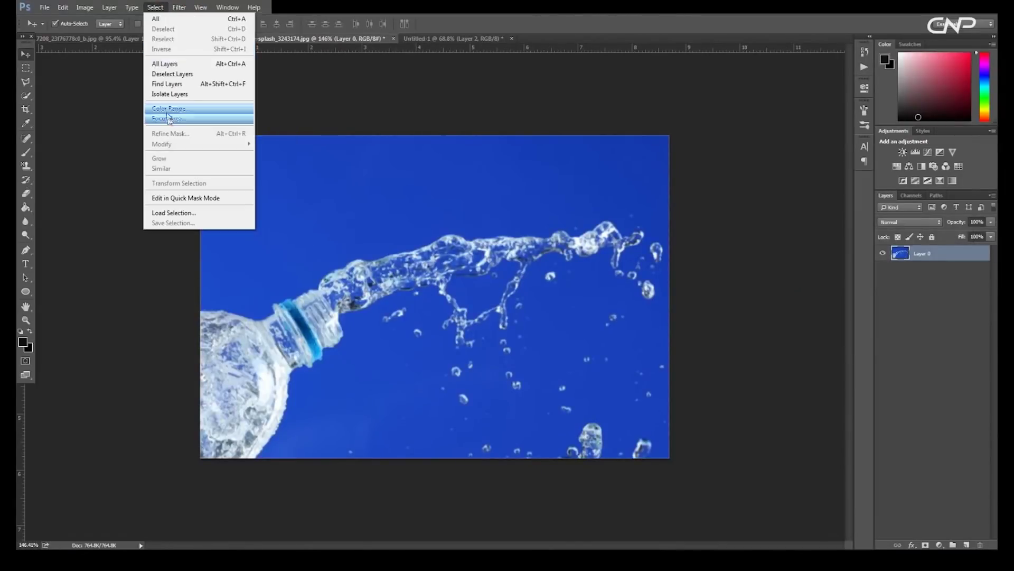
pyautogui.click(193, 113)
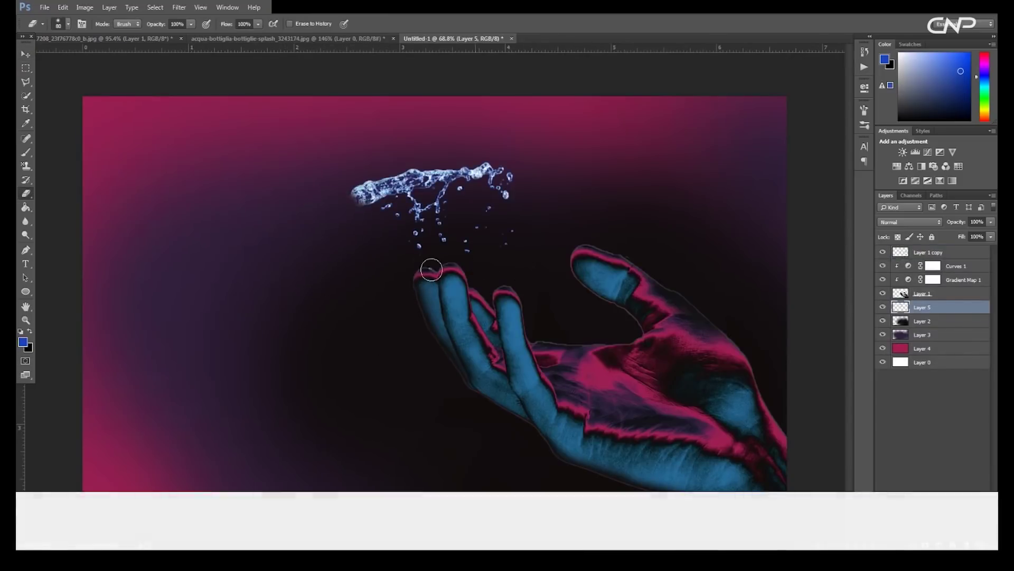
pyautogui.hotkey('ctrl', 't')
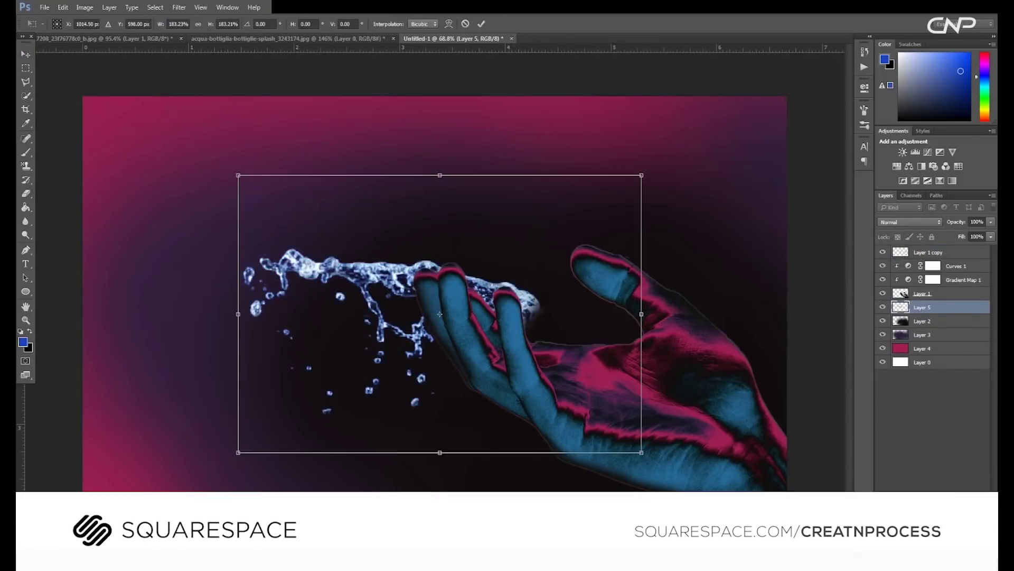
pyautogui.press('Return')
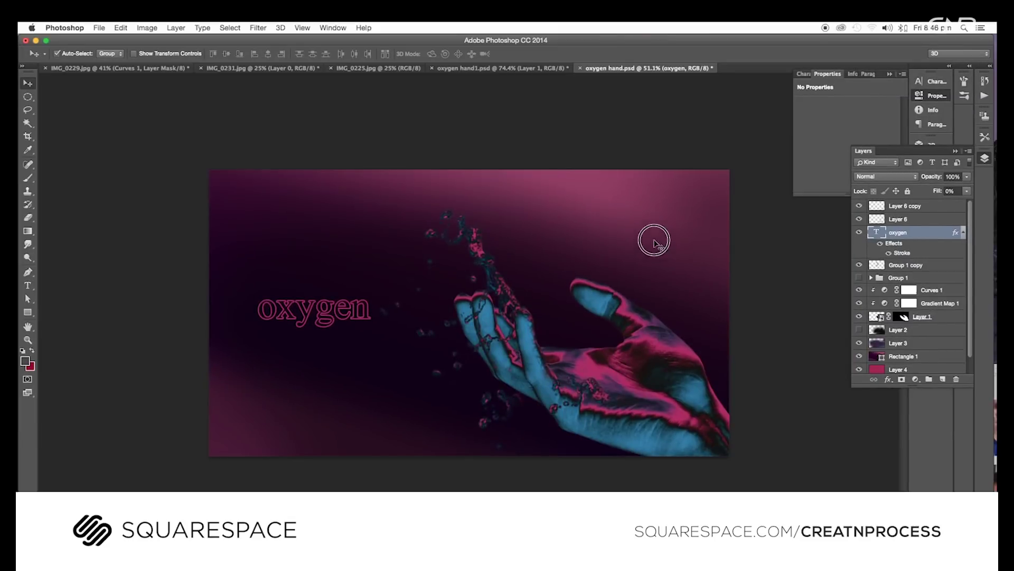
pyautogui.scroll(2, 439, 295)
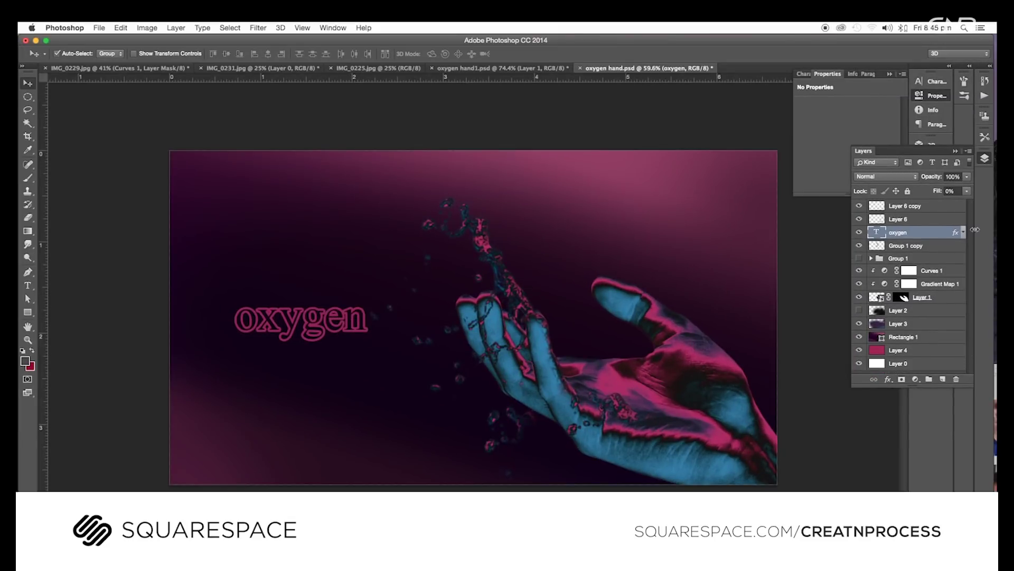
# Step: Give the oxygen title's outside stroke a brighter magenta colour and set its size to 4 px
pyautogui.click(963, 231)
pyautogui.doubleClick(893, 253)
pyautogui.click(622, 220)
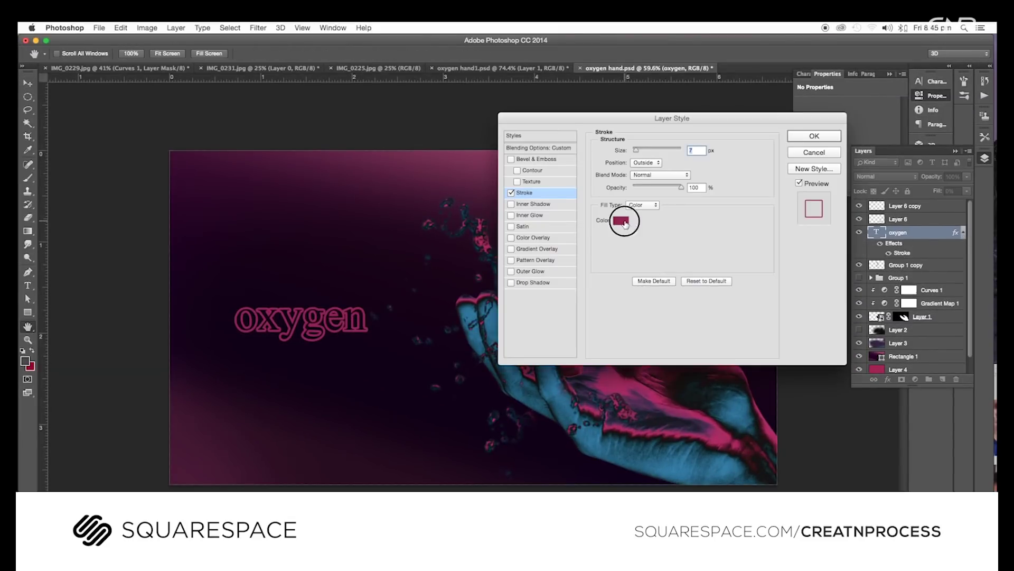
pyautogui.moveTo(778, 197); pyautogui.dragTo(773, 195)
pyautogui.press('Return')
pyautogui.press('Up')
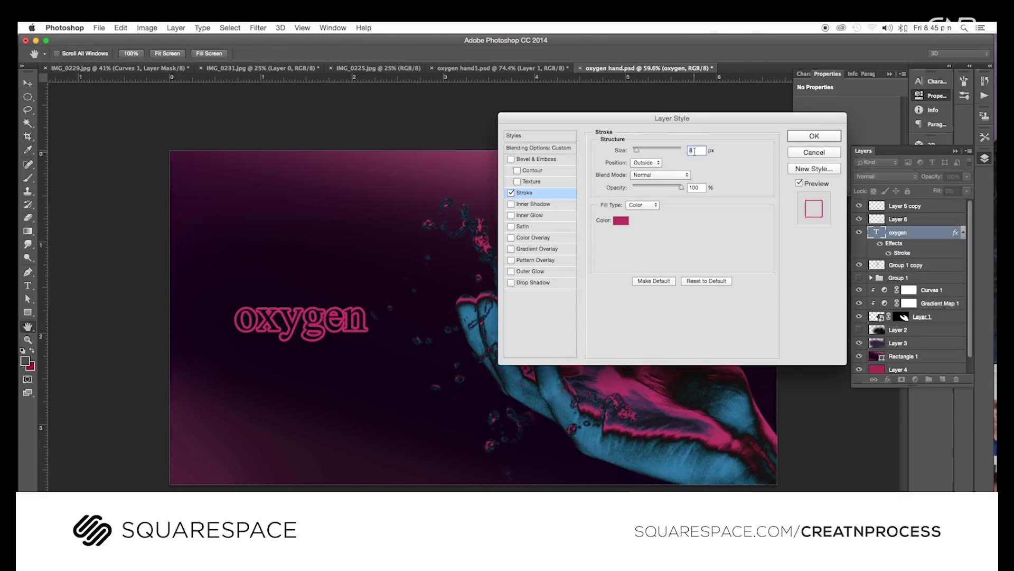
pyautogui.press('Down')
pyautogui.press('Down')
pyautogui.press('Down')
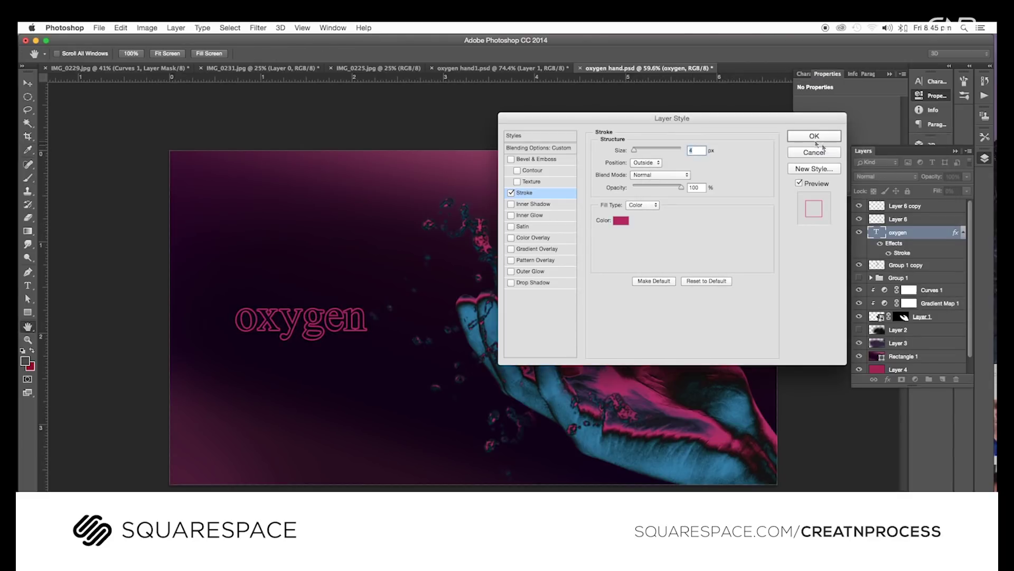
pyautogui.click(817, 139)
# Step: Move the outlined oxygen title slightly lower on the canvas
pyautogui.scroll(-5, 441, 306)
pyautogui.moveTo(375, 317); pyautogui.dragTo(378, 325)
pyautogui.scroll(2, 772, 420)
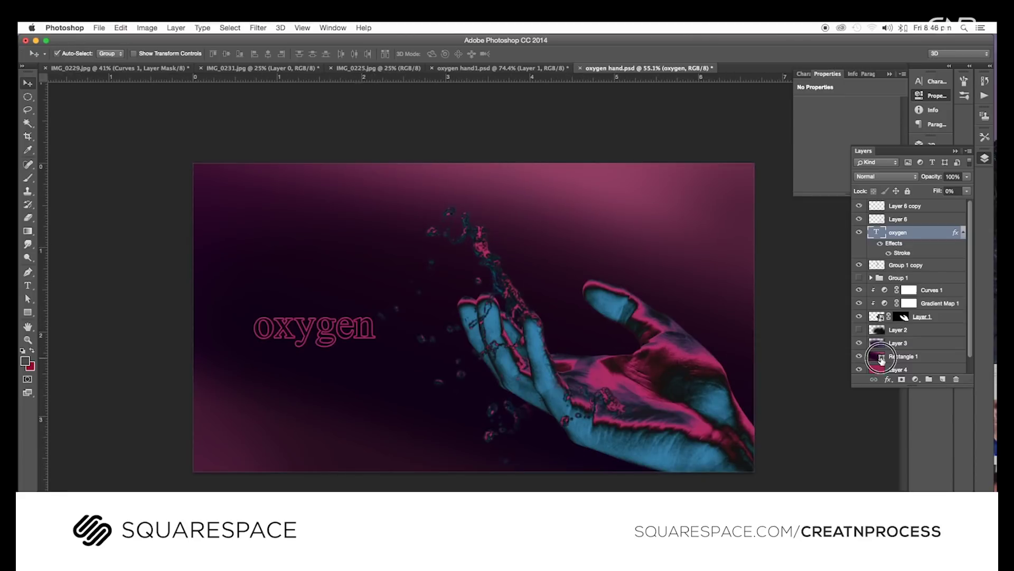